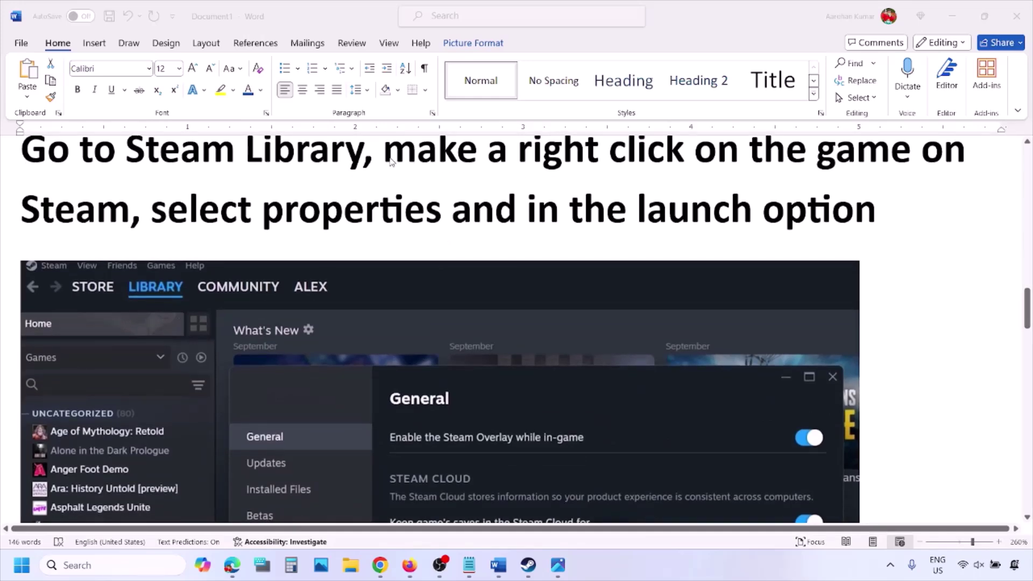
# Step: Review the document's instructions and example images for setting a Steam game's launch options, covering -dx11, -d3d11 and -dx12
pyautogui.moveTo(391, 162); pyautogui.dragTo(833, 151)
pyautogui.moveTo(252, 210); pyautogui.dragTo(442, 211)
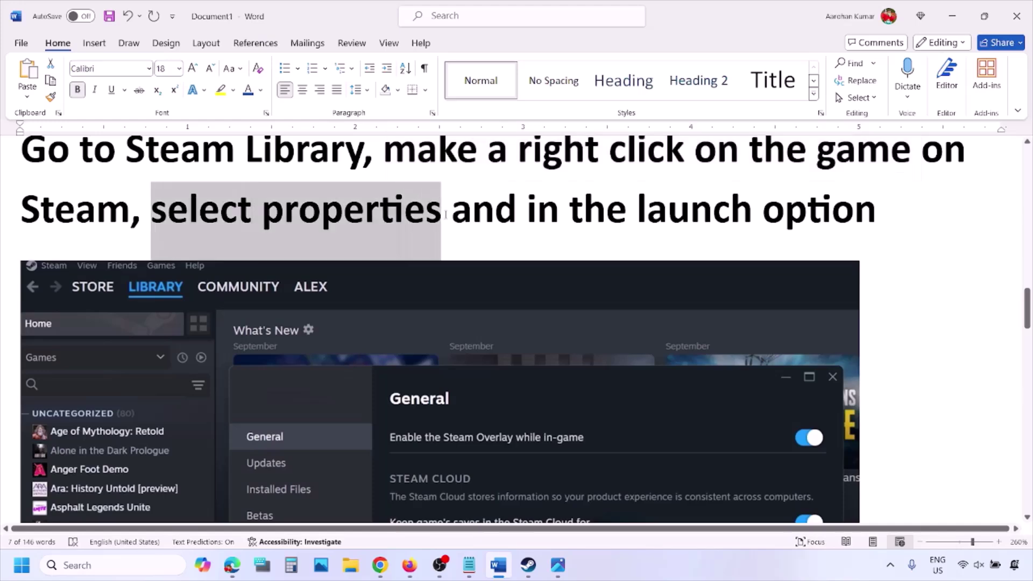
pyautogui.scroll(-5, 444, 215)
pyautogui.scroll(3, 444, 215)
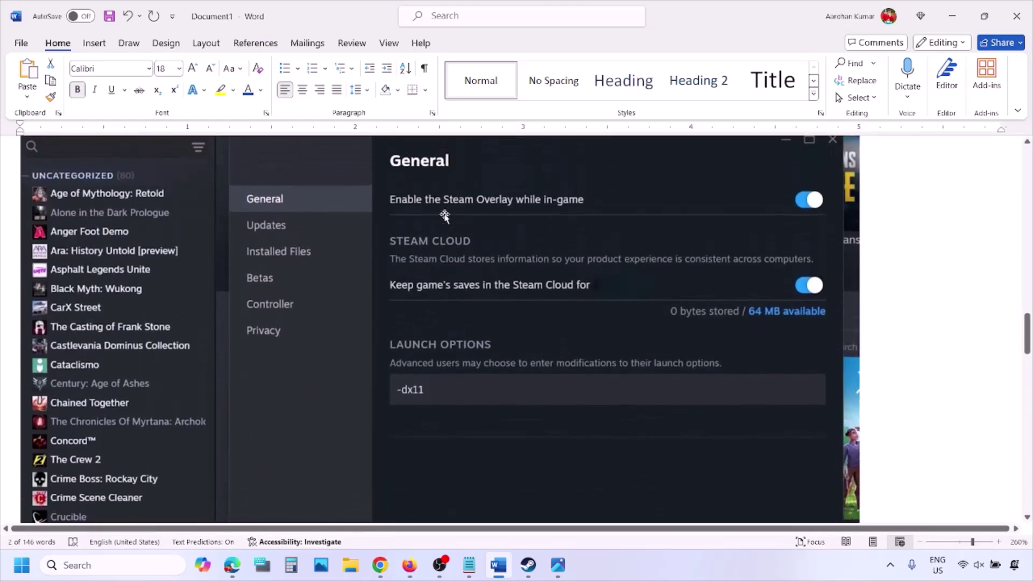
pyautogui.rightClick(444, 215)
pyautogui.click(404, 393)
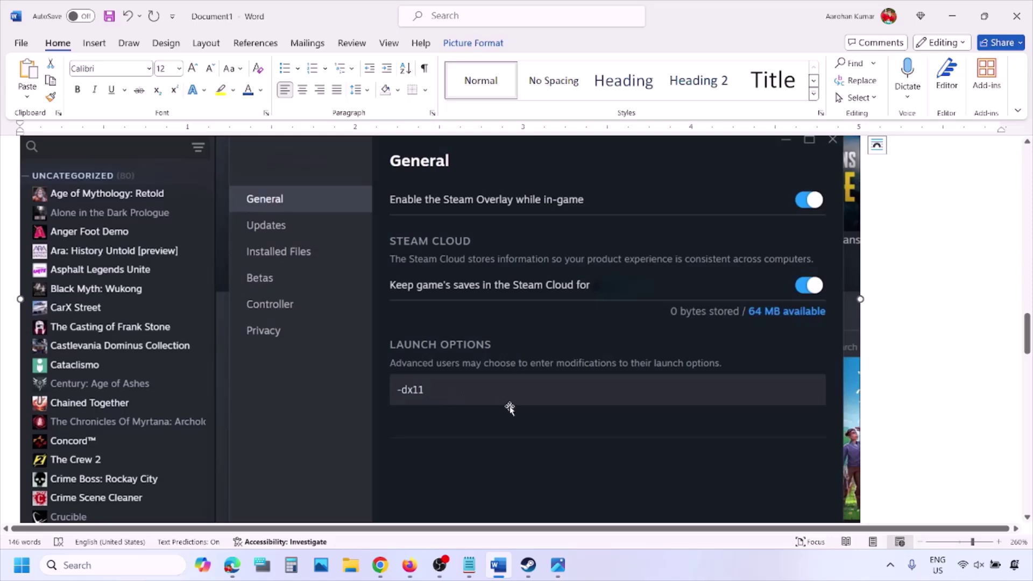
pyautogui.scroll(-10, 509, 407)
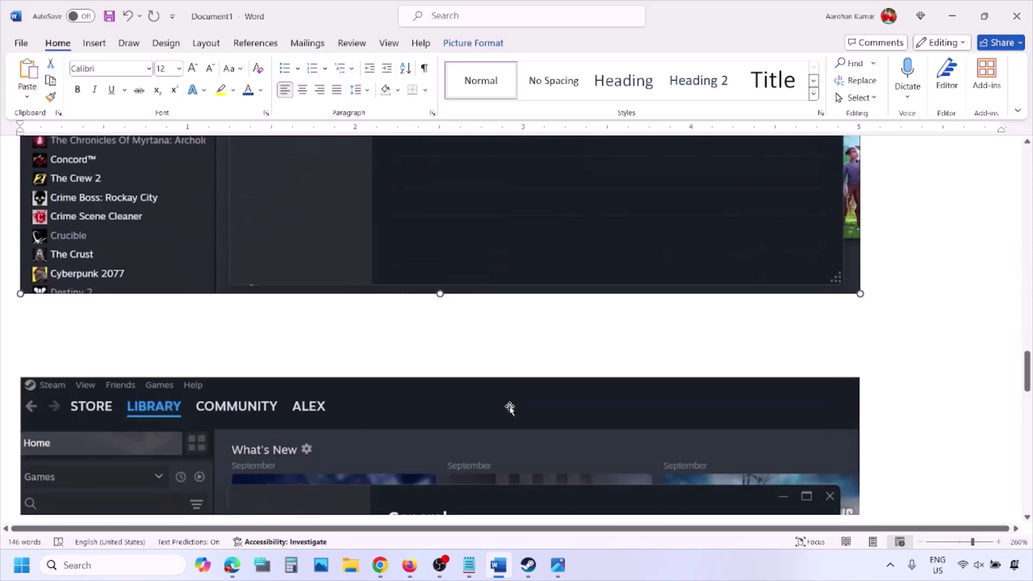
pyautogui.scroll(-4, 509, 407)
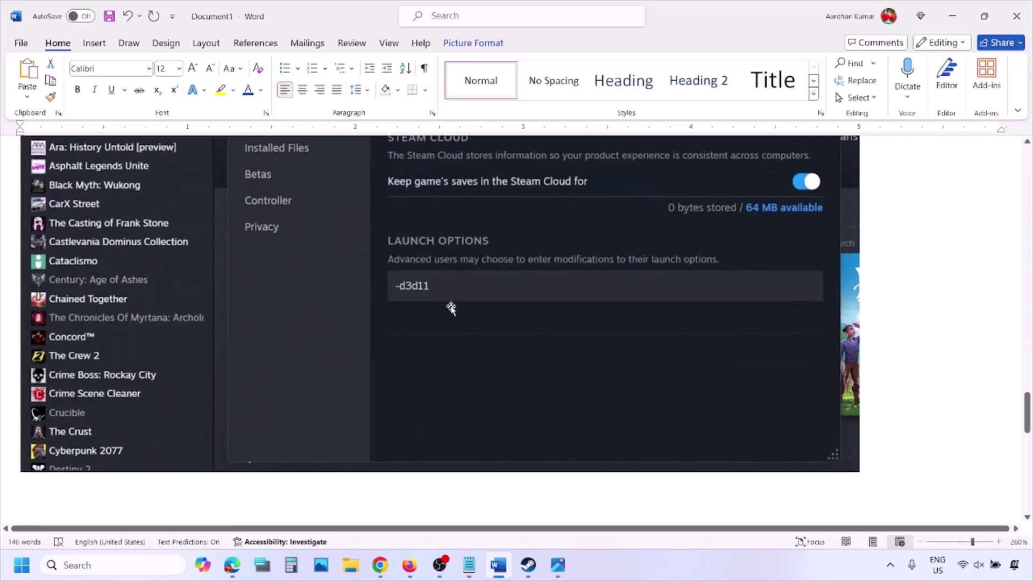
pyautogui.scroll(1, 452, 307)
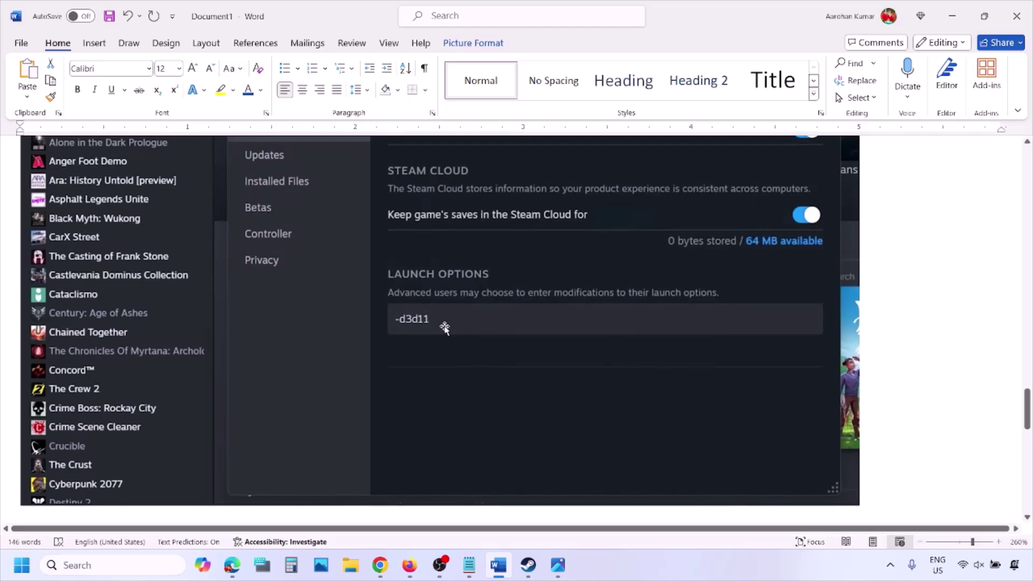
pyautogui.scroll(-10, 463, 329)
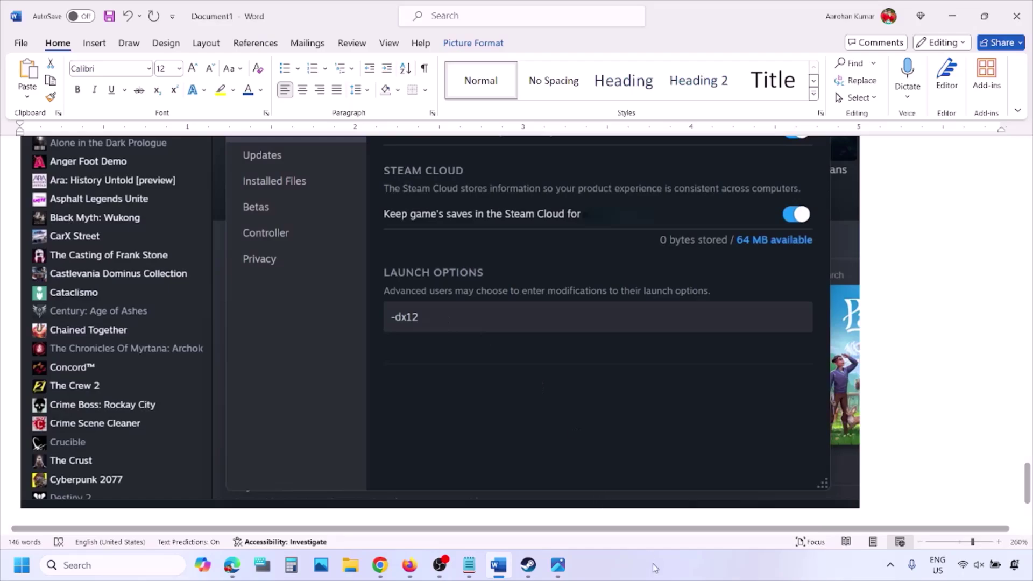
# Step: Switch to the Steam library and display the Windows power options for restarting the PC
pyautogui.hotkey('alt', 'Tab')
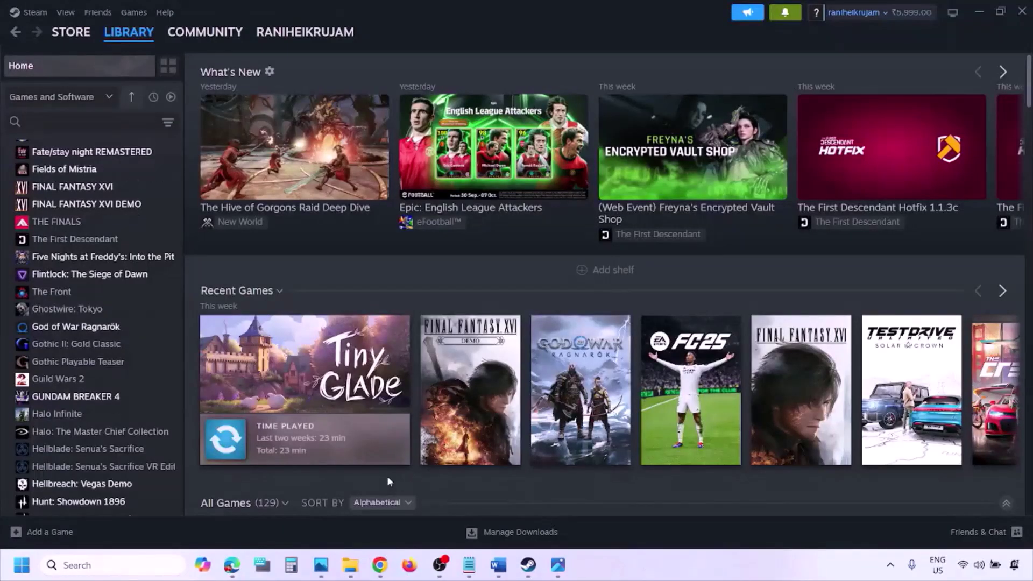
pyautogui.press('super')
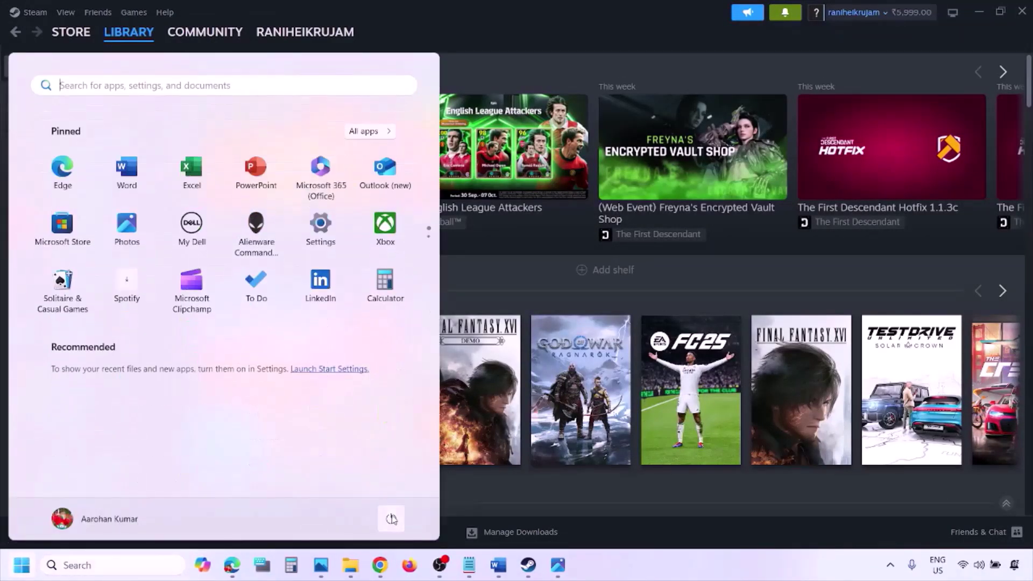
pyautogui.click(391, 518)
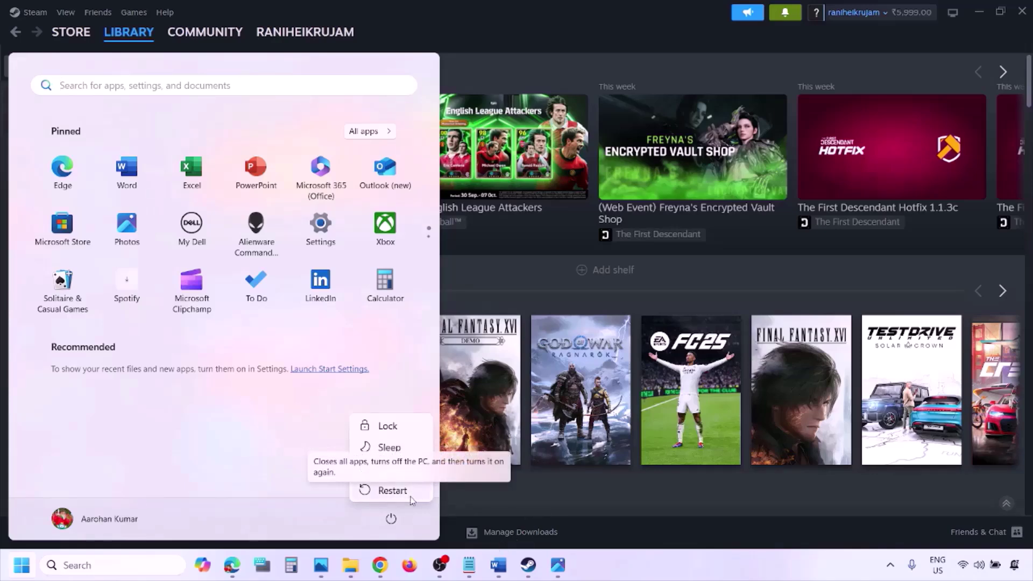
# Step: Switch to the Word troubleshooting document and highlight the Step 2 text about running the game as an administrator from its installation folder
pyautogui.click(503, 575)
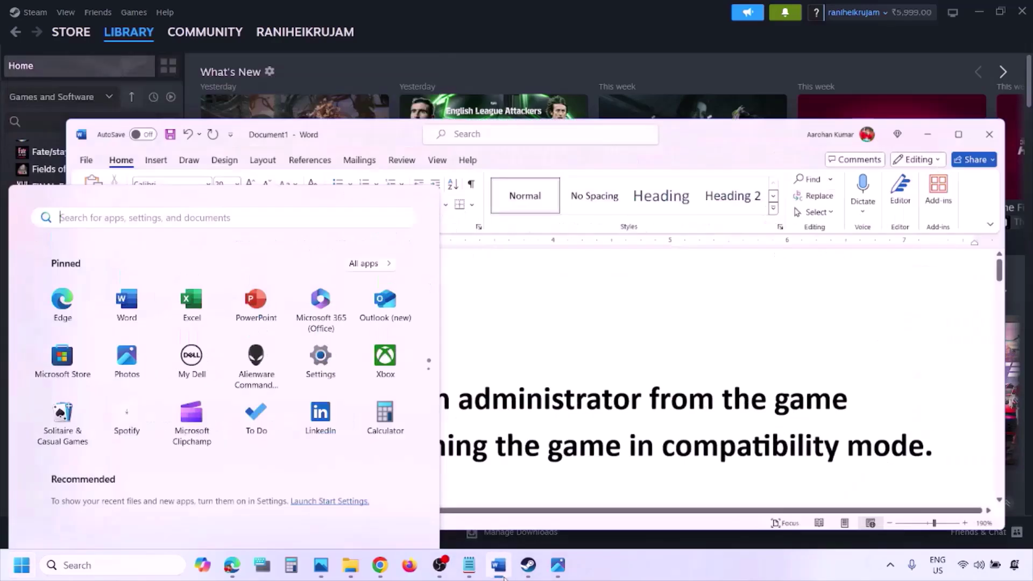
pyautogui.moveTo(179, 390); pyautogui.dragTo(292, 425)
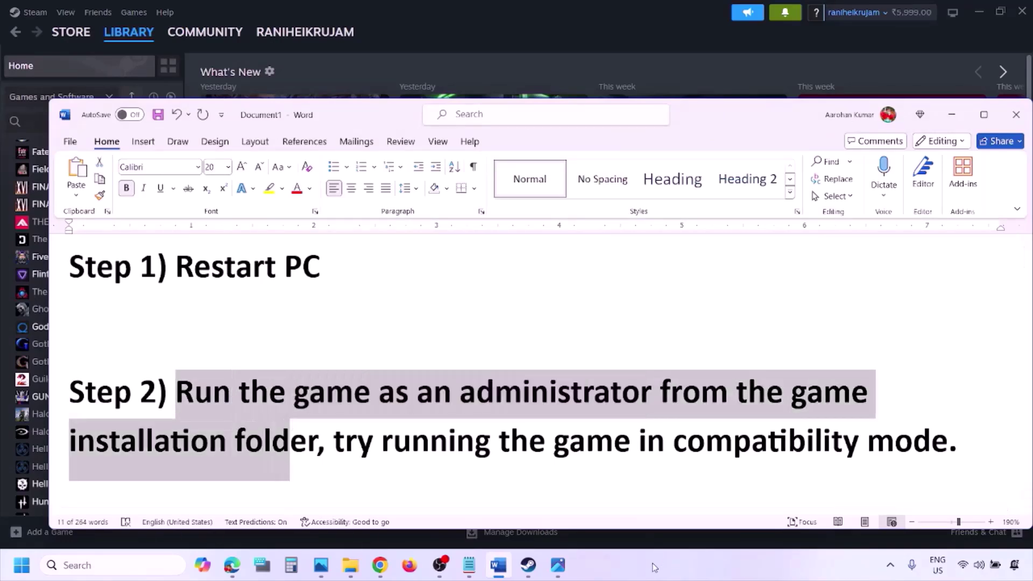
pyautogui.click(292, 425)
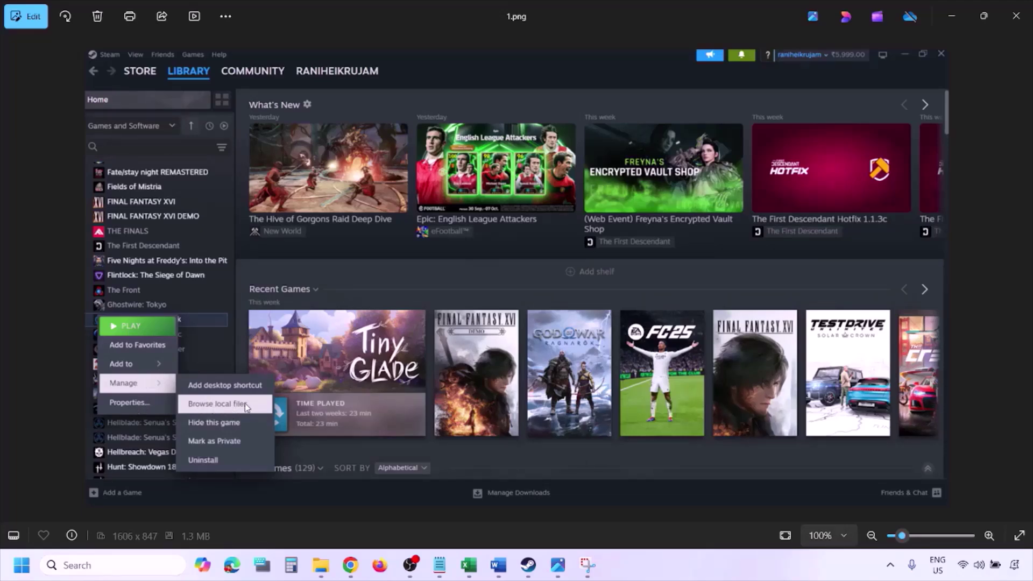
# Step: Examine how 1.png reaches the game's local files and how 2.png reaches the executable's Properties
pyautogui.scroll(1, 244, 402)
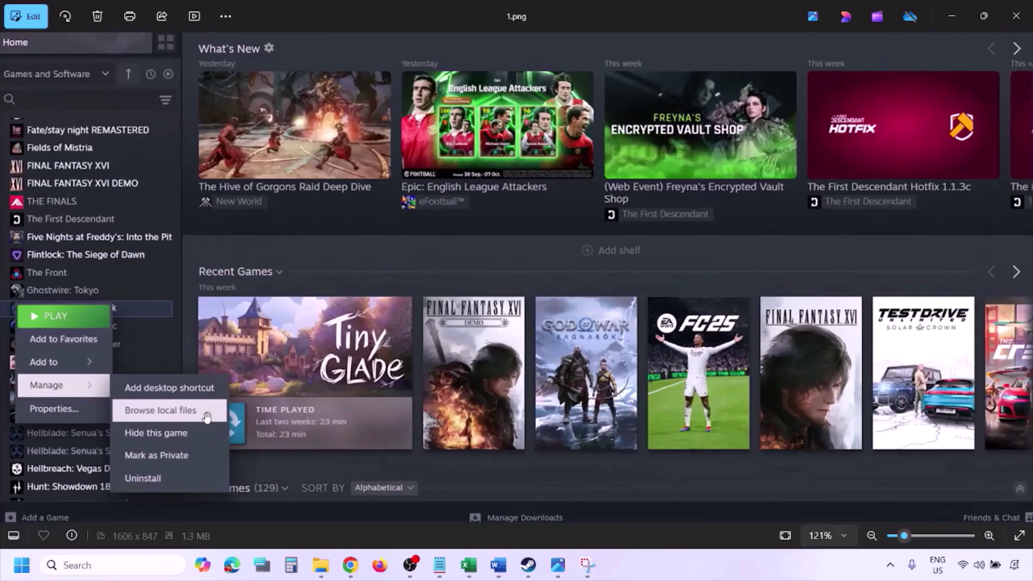
pyautogui.scroll(-1, 206, 416)
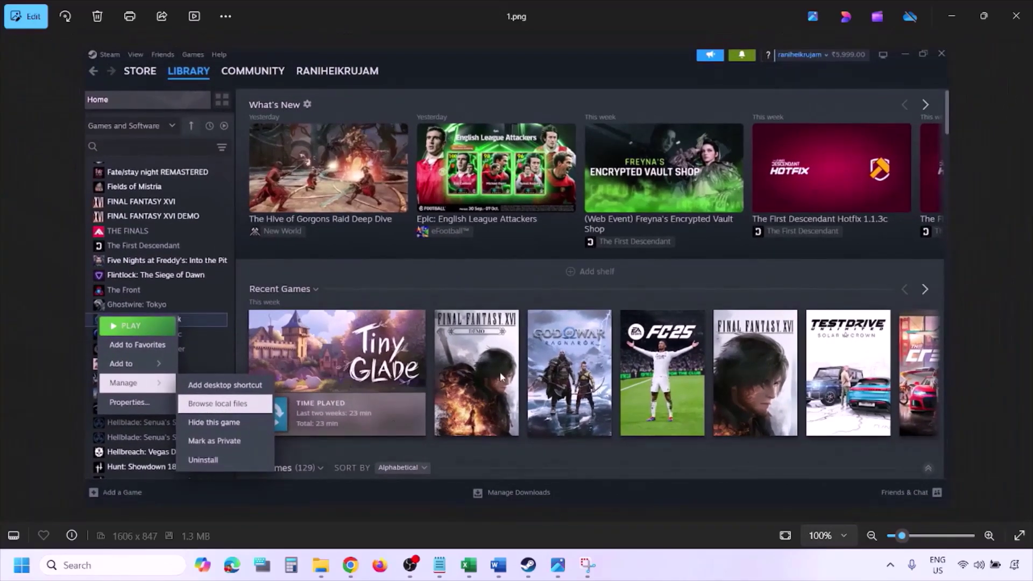
pyautogui.press('Right')
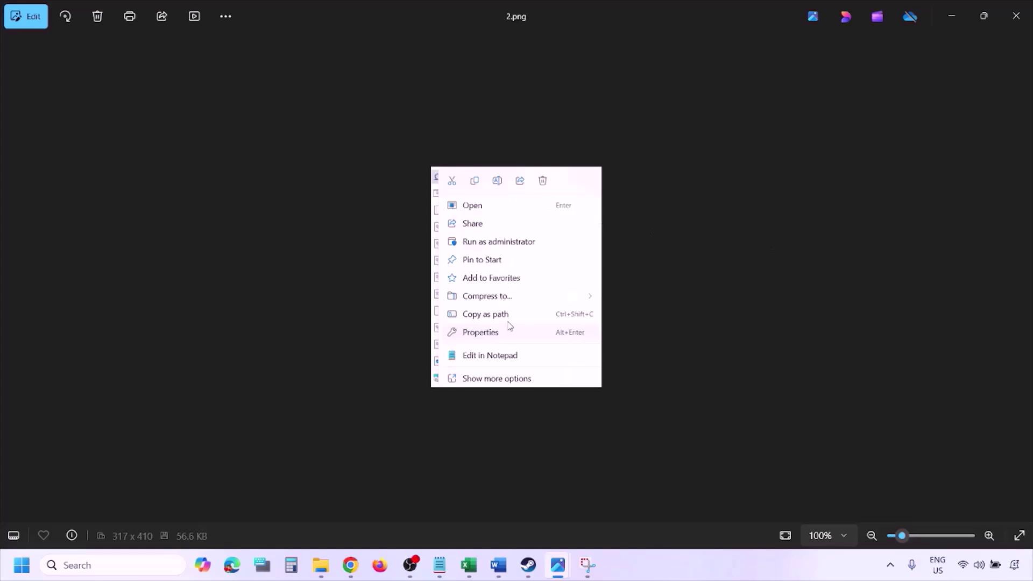
pyautogui.scroll(5, 511, 323)
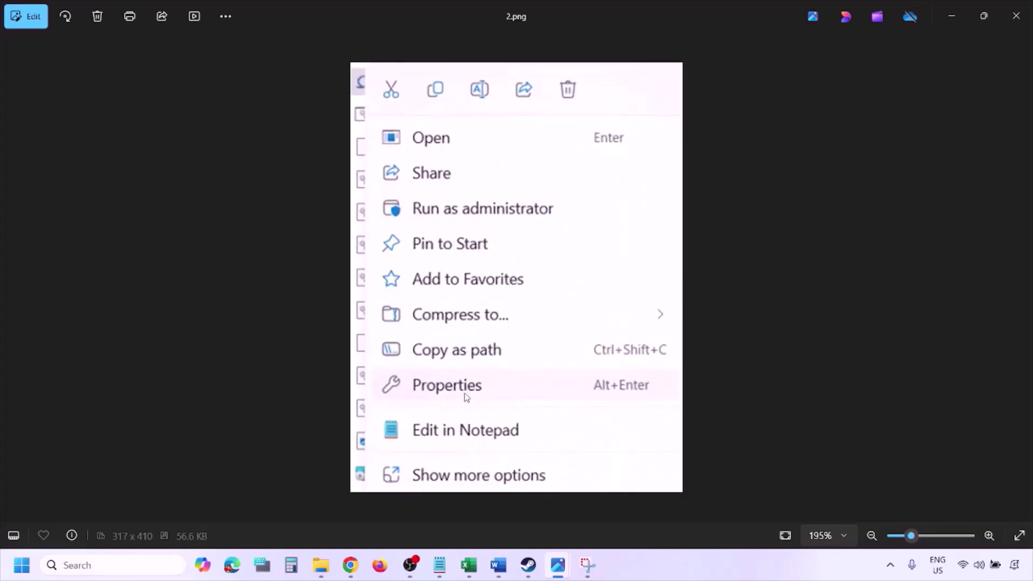
pyautogui.scroll(-5, 477, 397)
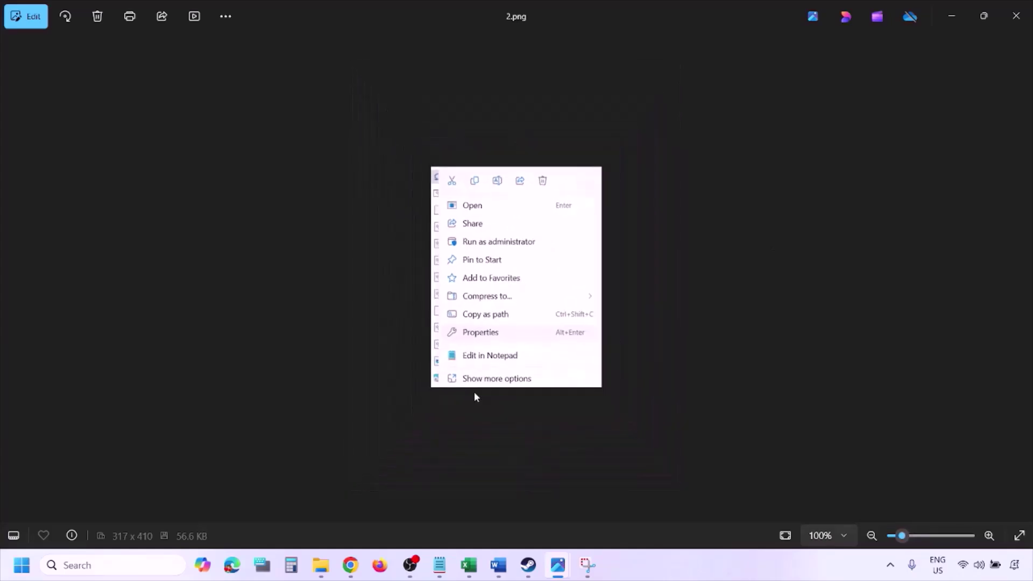
# Step: View 3.png and examine the executable's Compatibility settings for running the program as an administrator
pyautogui.press('Right')
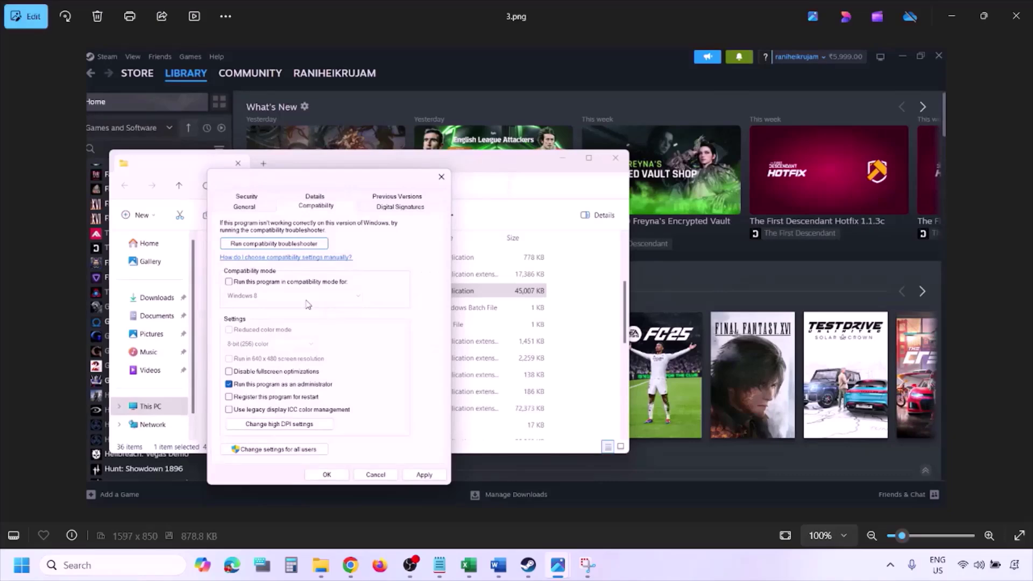
pyautogui.scroll(2, 308, 304)
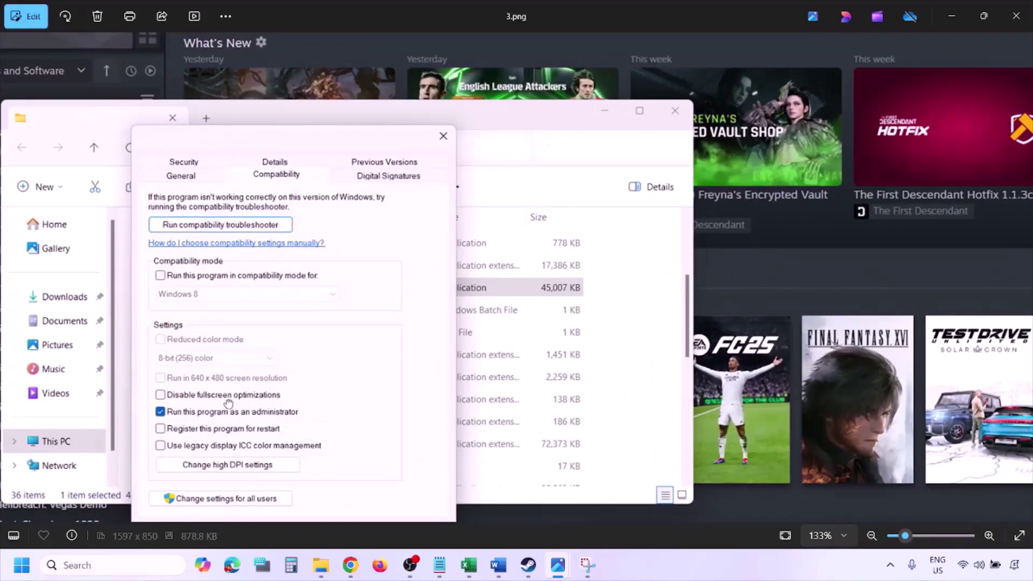
pyautogui.scroll(-1, 230, 397)
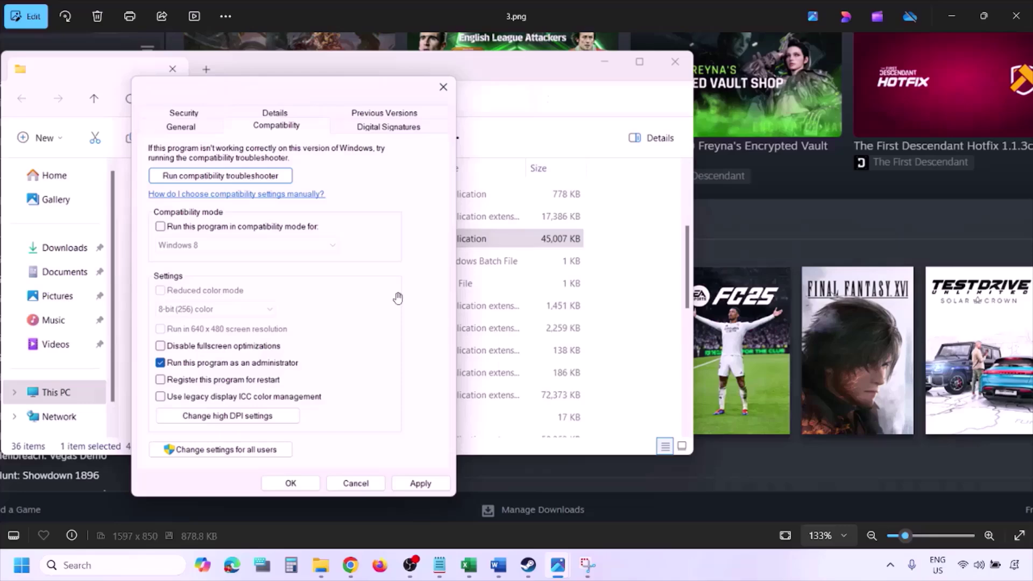
pyautogui.scroll(-3, 398, 297)
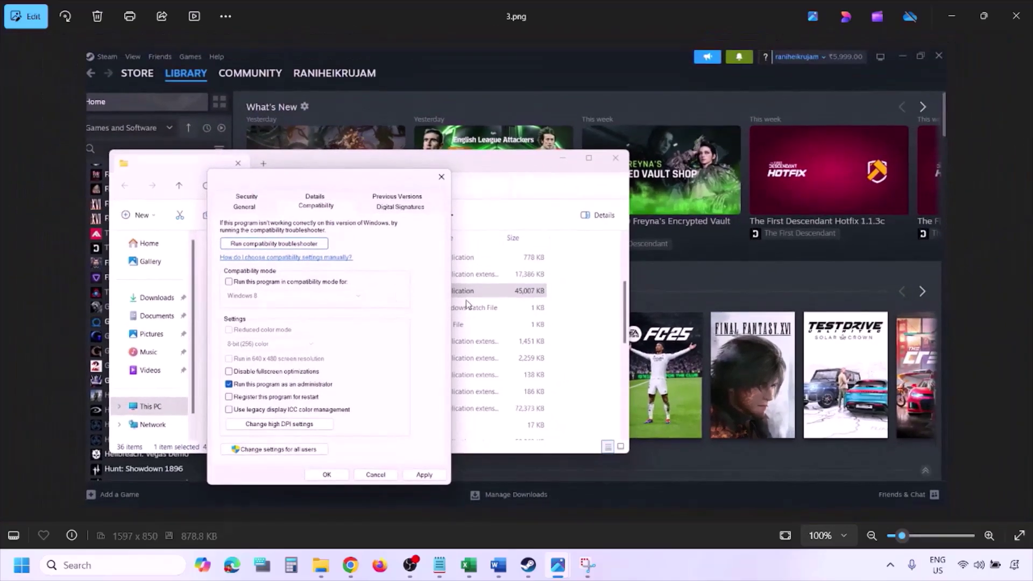
# Step: View 4.png and inspect the compatibility mode setting for Windows 8 up close
pyautogui.press('Right')
pyautogui.scroll(3, 467, 304)
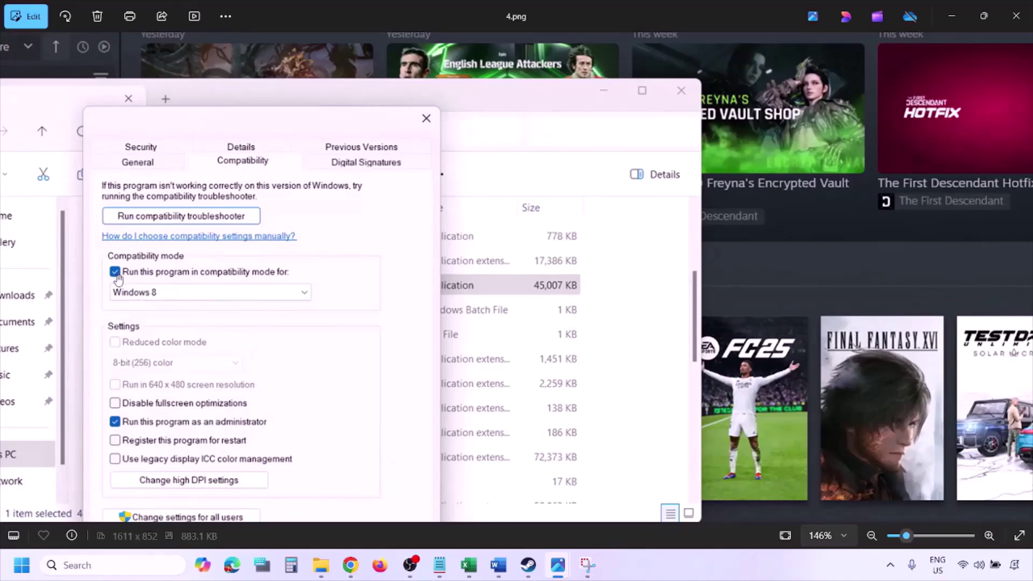
pyautogui.moveTo(137, 284); pyautogui.dragTo(144, 247)
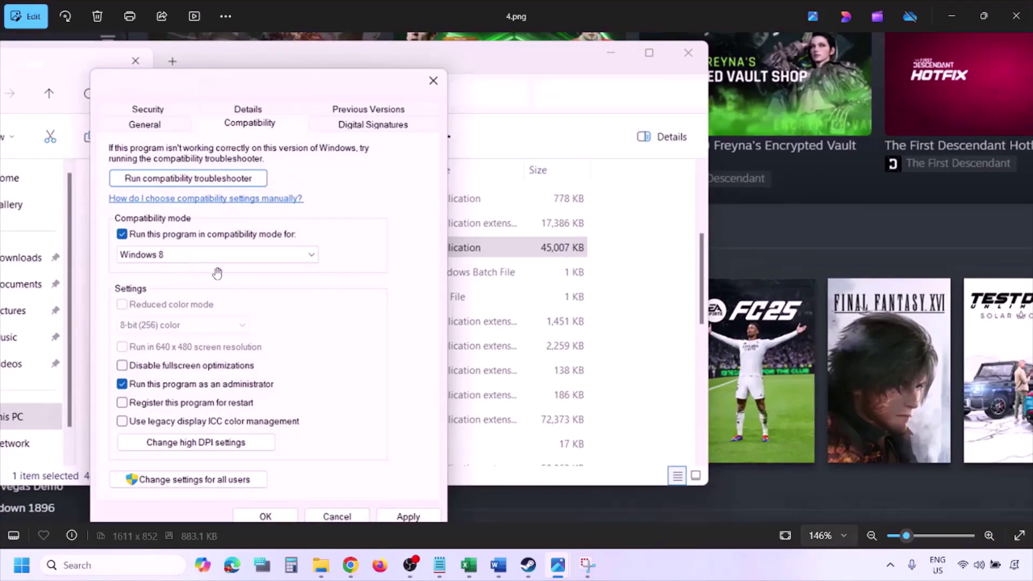
pyautogui.moveTo(398, 402); pyautogui.dragTo(404, 371)
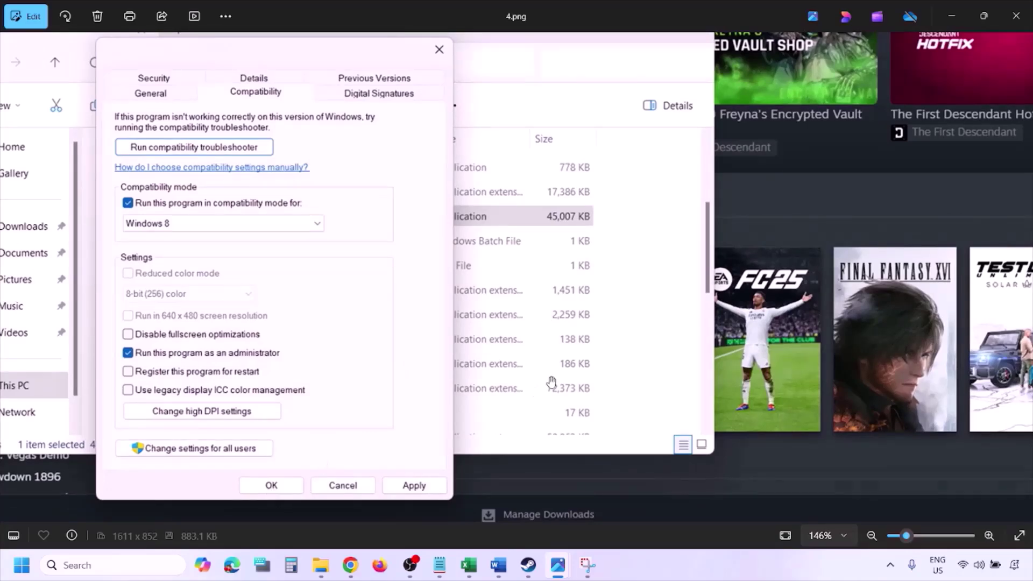
pyautogui.scroll(-3, 554, 384)
# Step: View 5.png and examine the Windows 7 choice among the compatibility mode versions
pyautogui.press('Right')
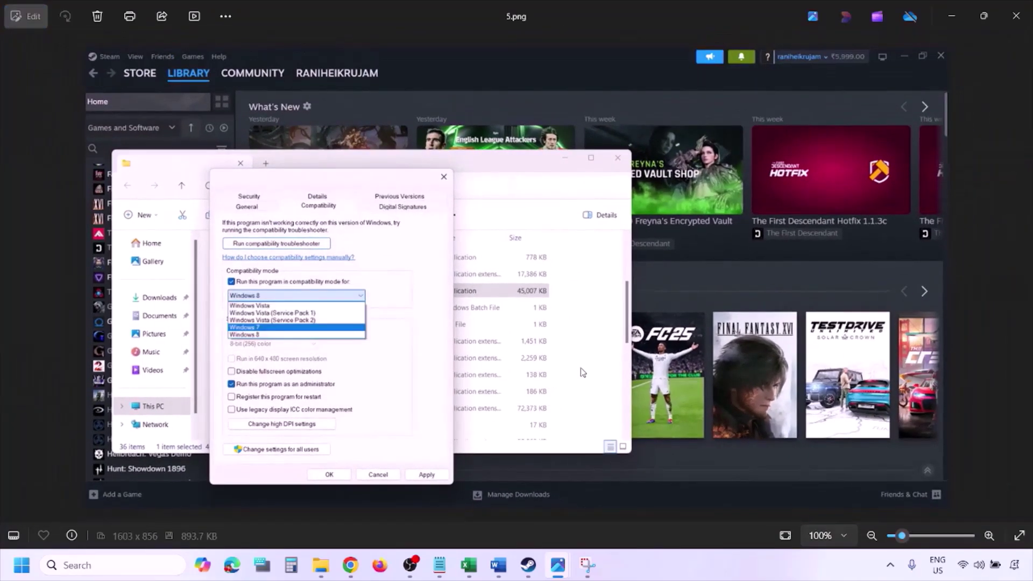
pyautogui.scroll(3, 581, 372)
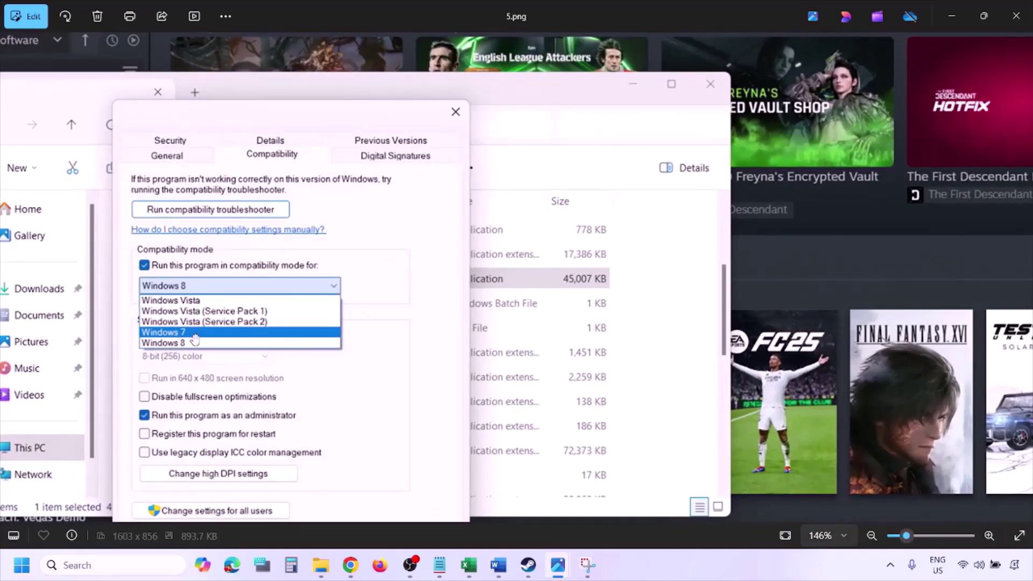
pyautogui.scroll(-3, 418, 317)
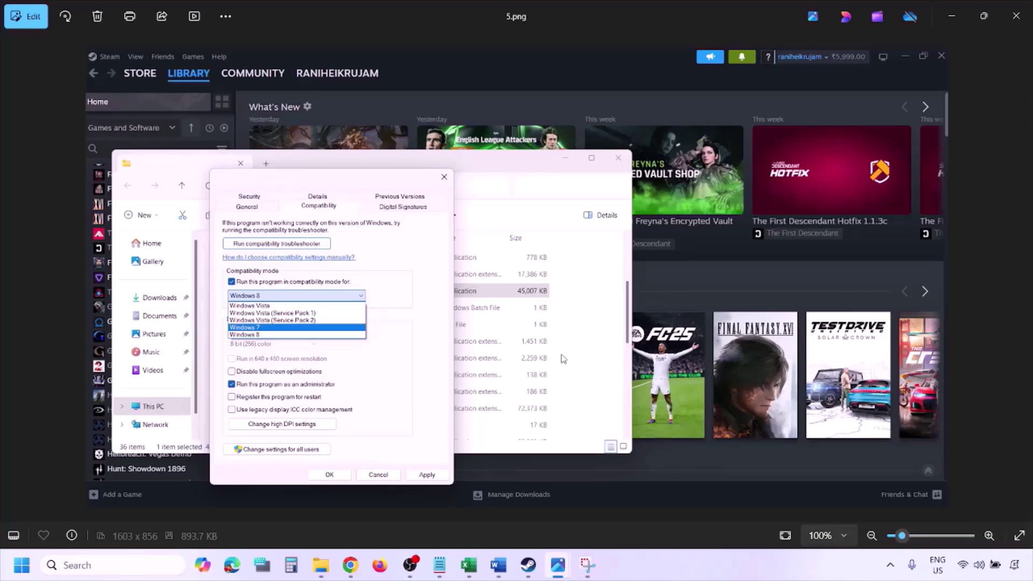
# Step: View 6.png and examine the Windows 7 compatibility mode together with the disabled fullscreen optimizations setting
pyautogui.press('Right')
pyautogui.scroll(3, 337, 318)
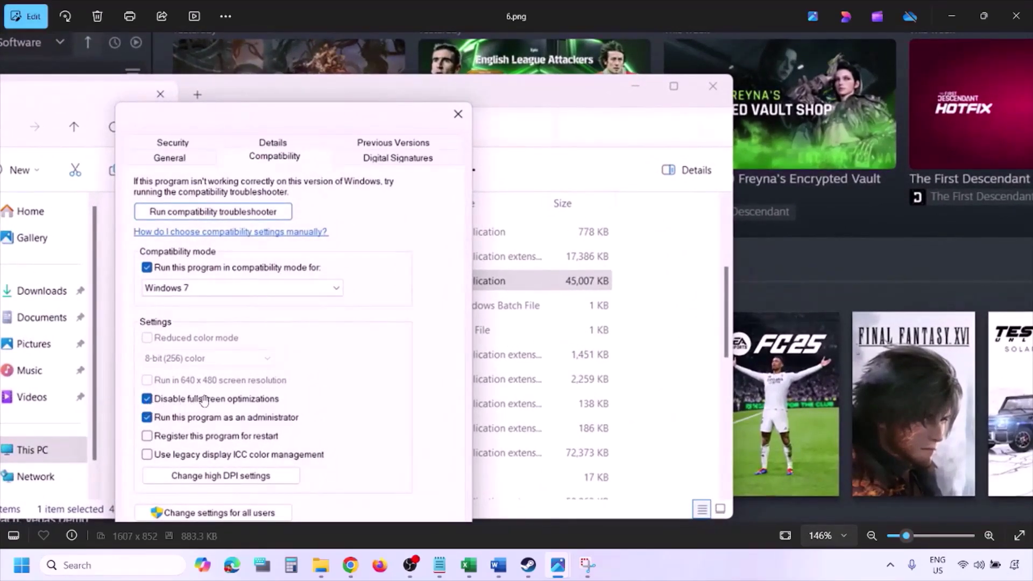
pyautogui.moveTo(295, 349); pyautogui.dragTo(340, 276)
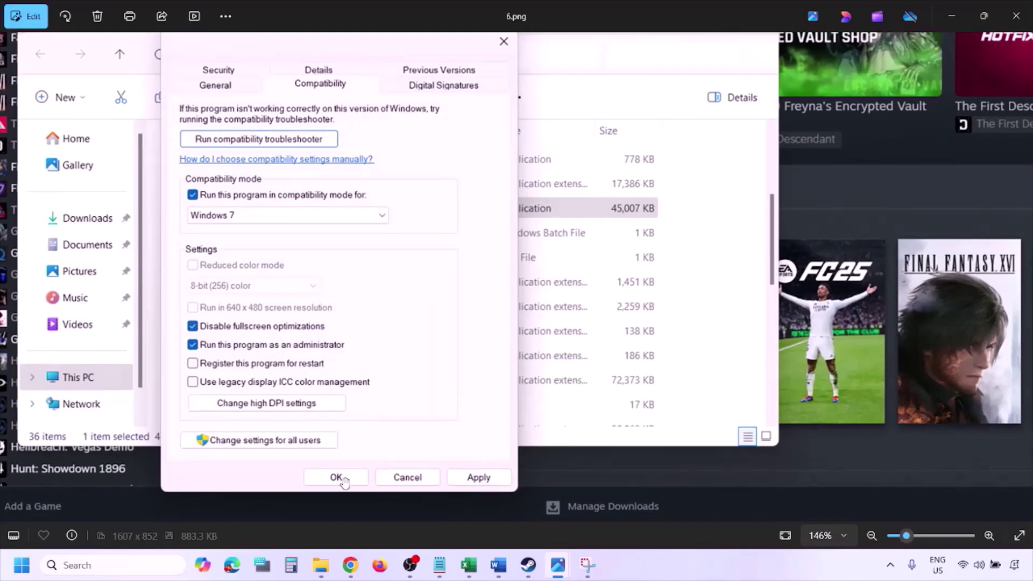
pyautogui.scroll(-3, 287, 370)
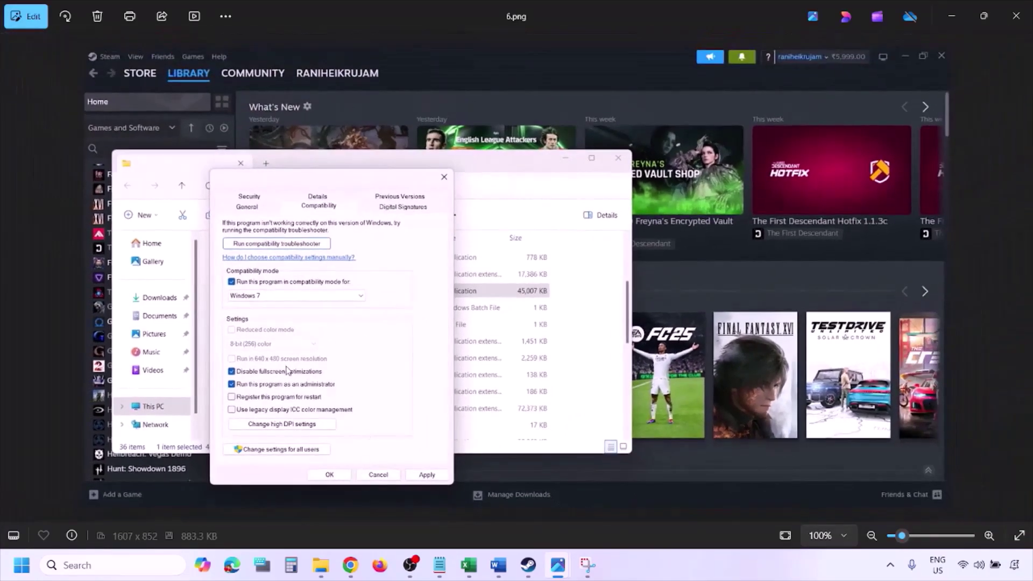
pyautogui.scroll(5, 283, 369)
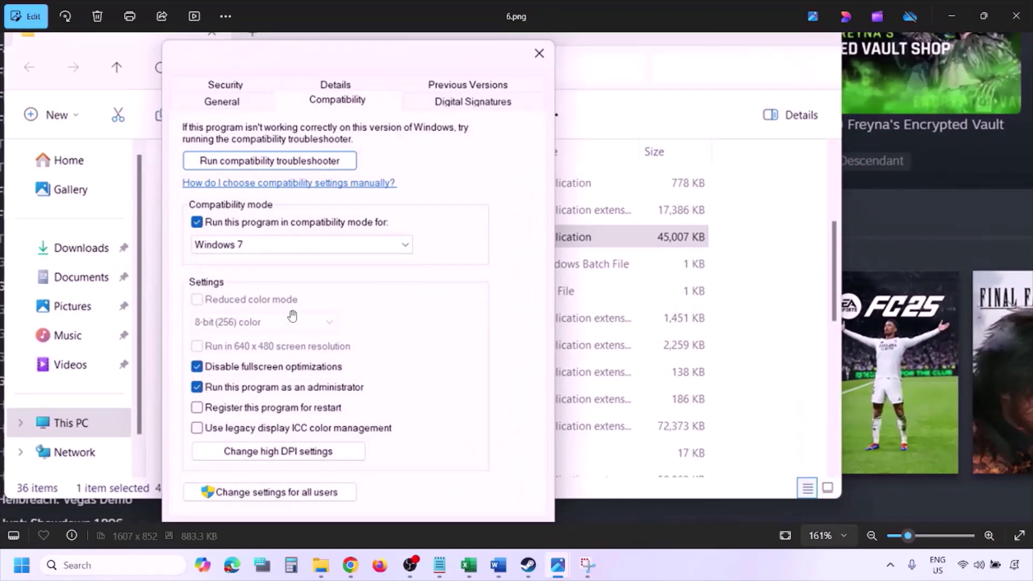
pyautogui.scroll(-4, 292, 316)
# Step: View 7.png and examine the Compatibility settings with compatibility mode, fullscreen optimizations and administrator options cleared
pyautogui.press('Right')
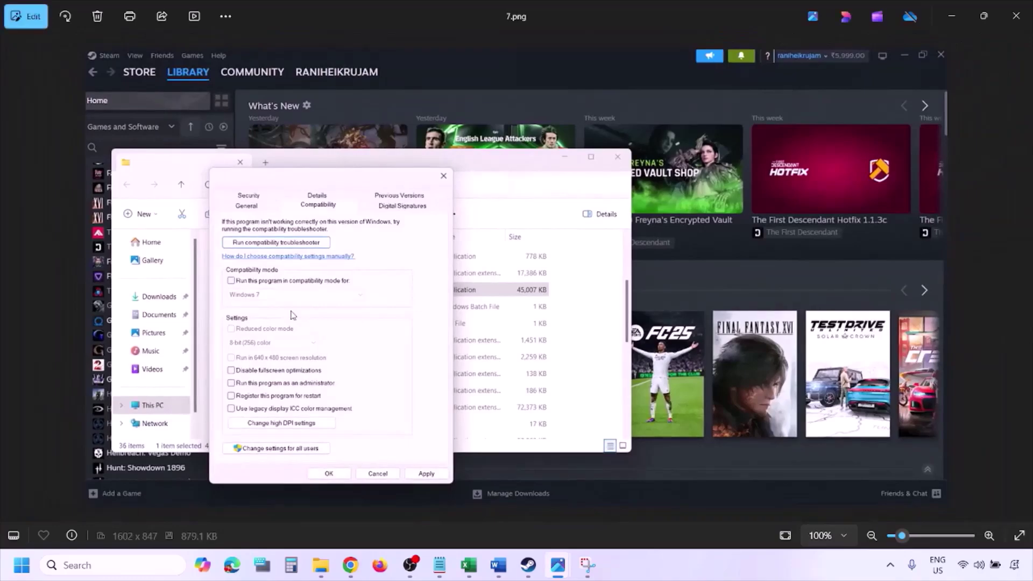
pyautogui.scroll(5, 293, 316)
pyautogui.scroll(1, 292, 315)
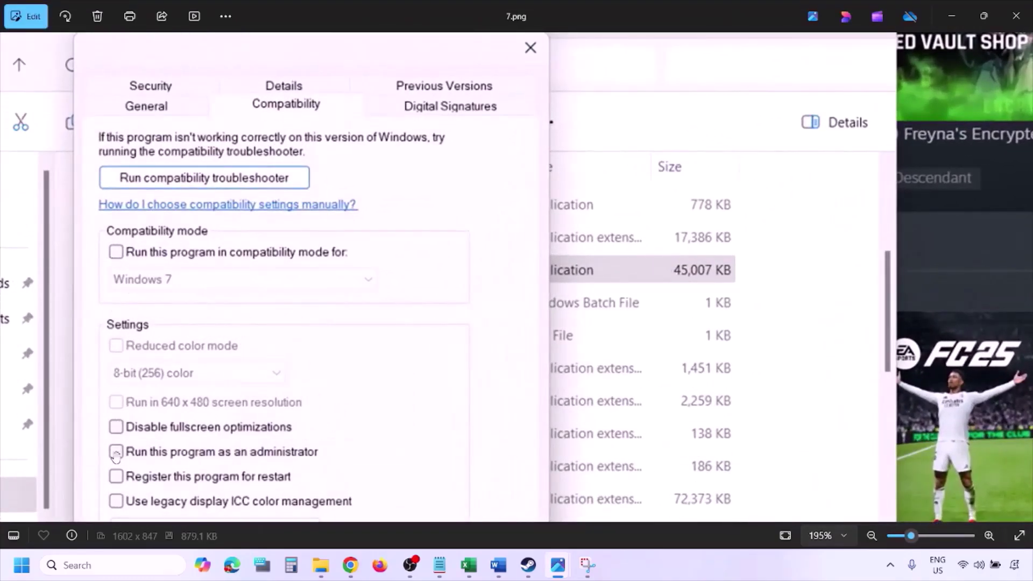
pyautogui.scroll(-4, 156, 370)
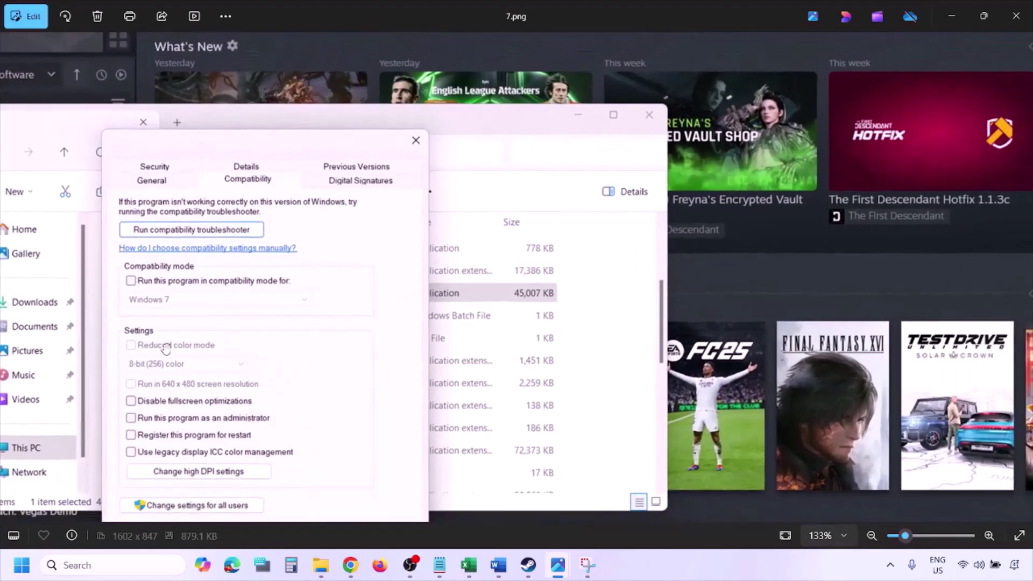
# Step: Finish viewing 7.png, advance the Word notes to Step 3, and view 0.png showing the game's Properties entry in Steam
pyautogui.moveTo(266, 363); pyautogui.dragTo(270, 295)
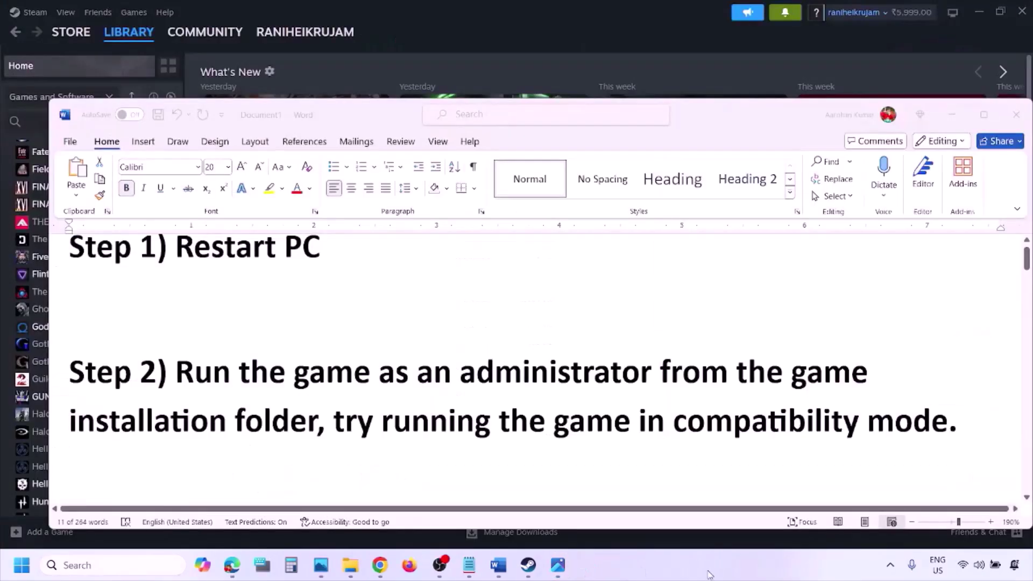
pyautogui.scroll(-3, 561, 399)
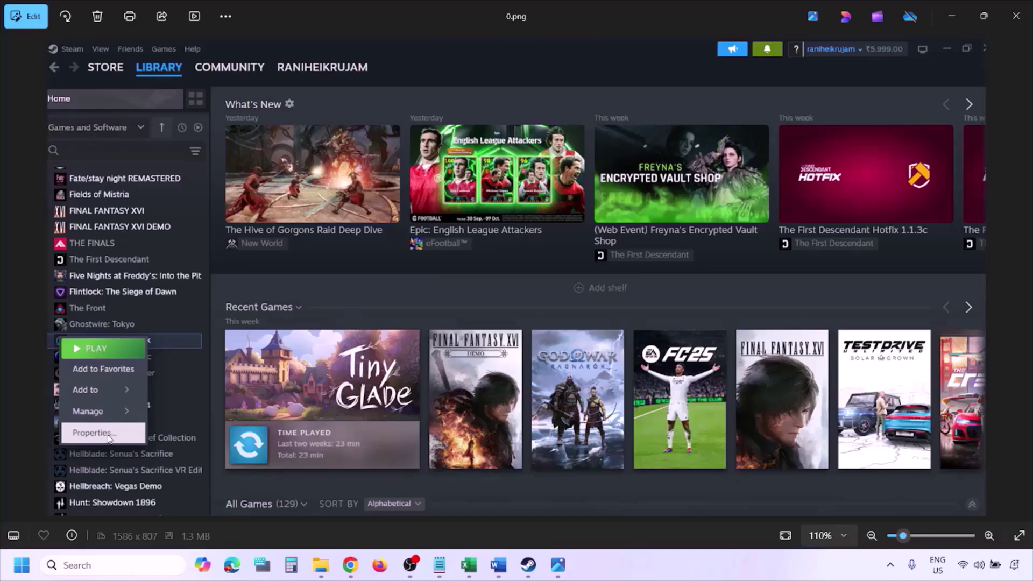
pyautogui.scroll(-1, 370, 338)
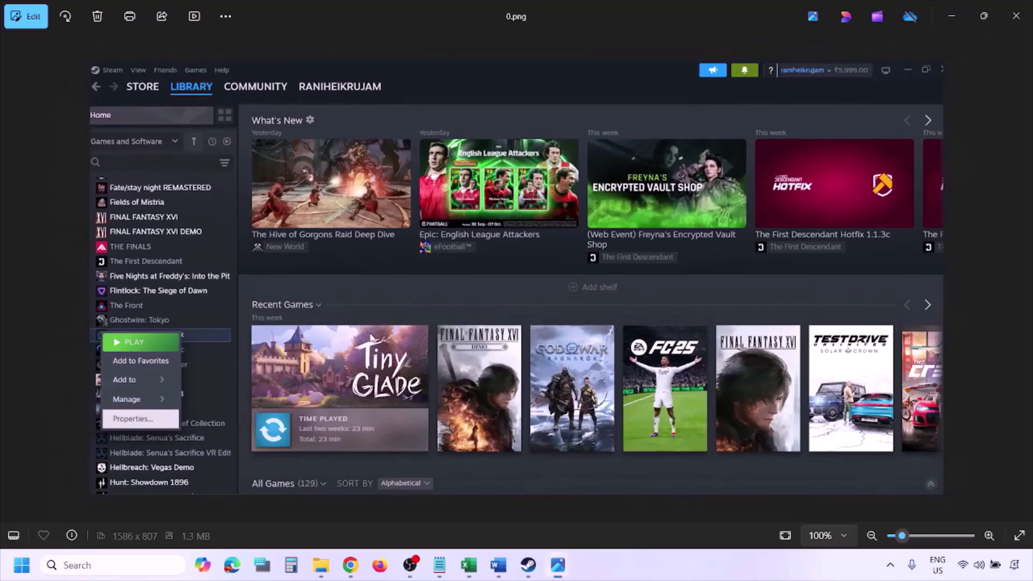
pyautogui.press('Right')
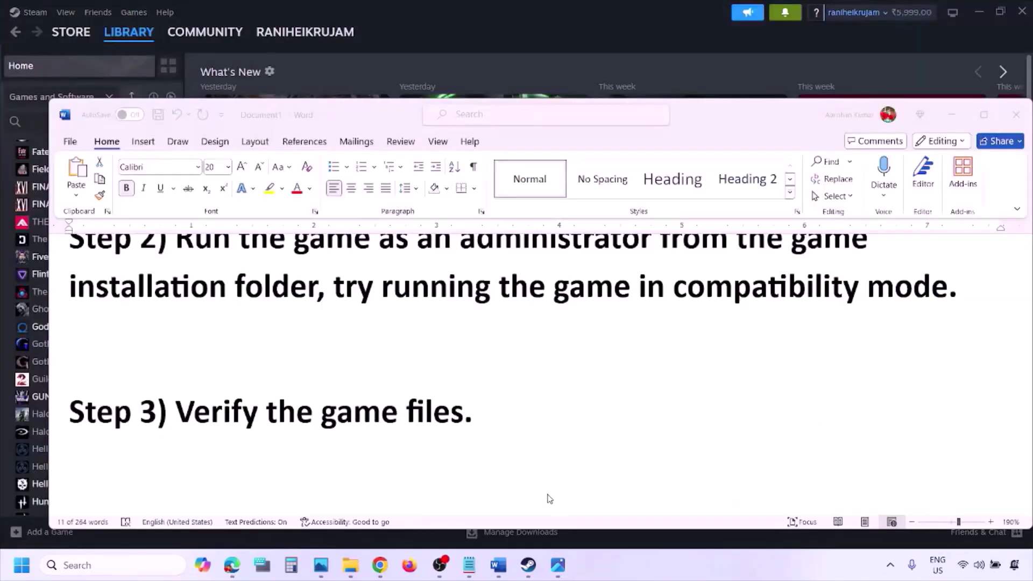
# Step: Go to Step 4 in the Word notes and highlight the words Windows Security
pyautogui.scroll(-3, 549, 499)
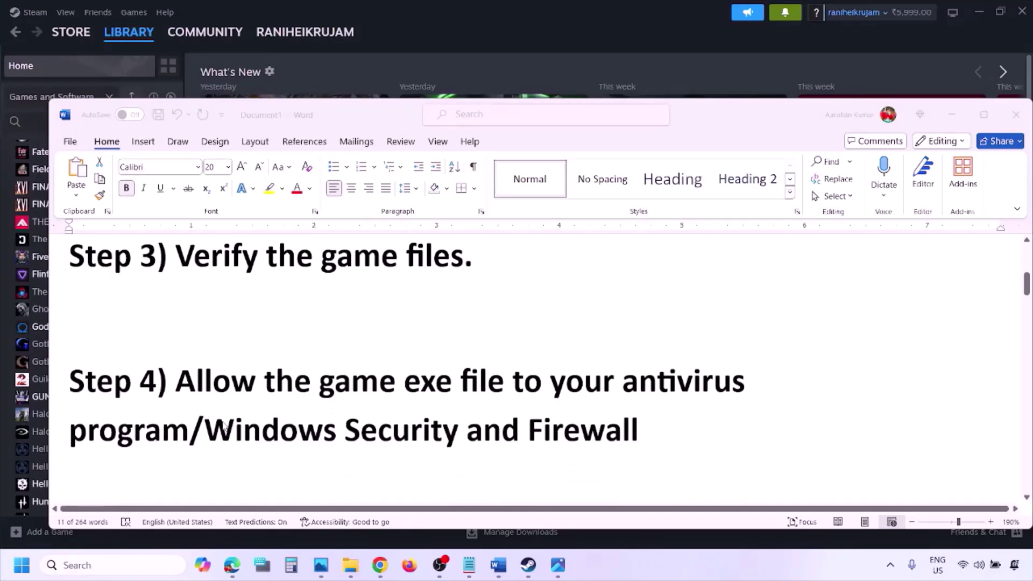
pyautogui.click(189, 429)
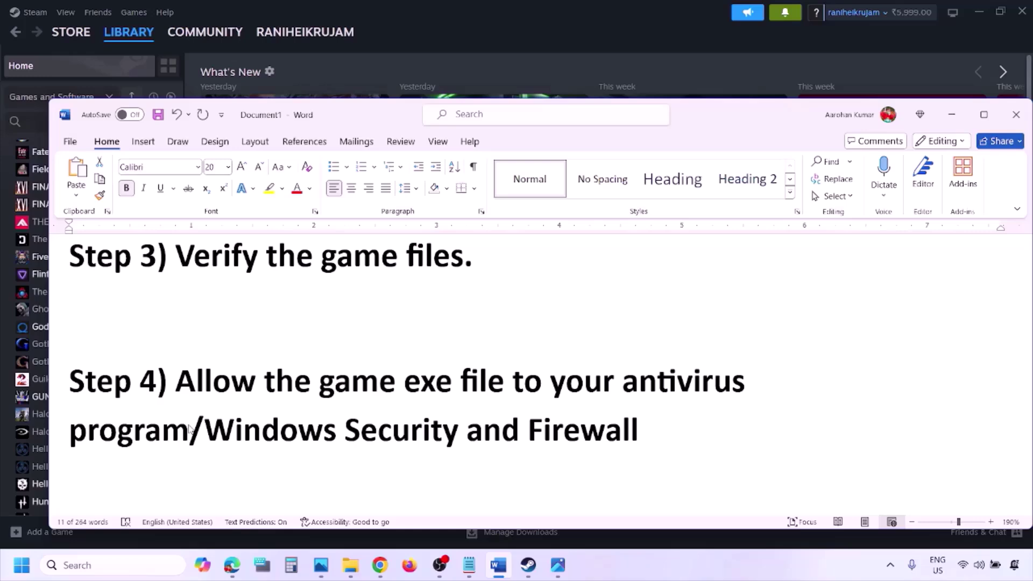
pyautogui.moveTo(211, 431); pyautogui.dragTo(461, 430)
pyautogui.click(686, 576)
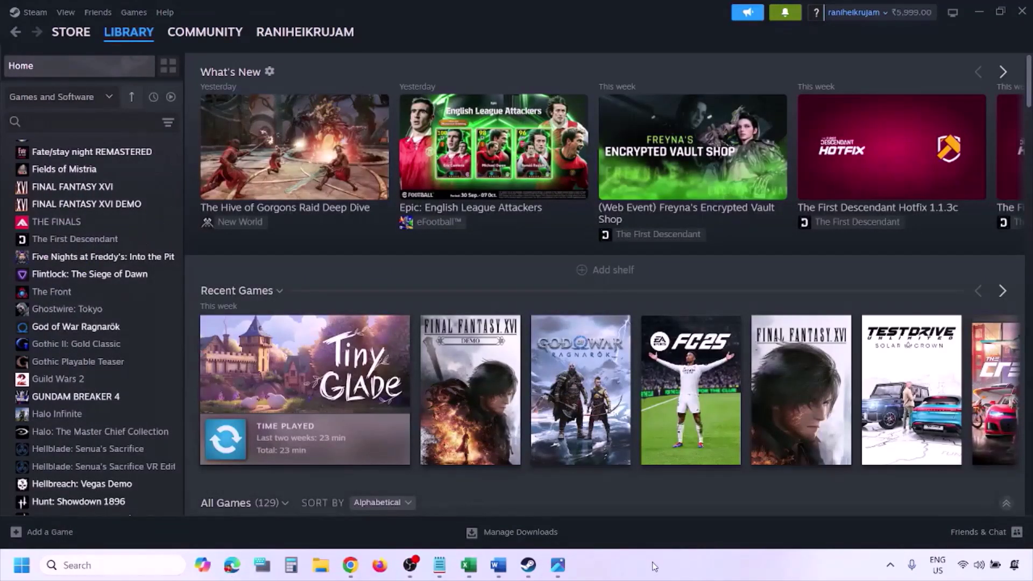
# Step: Open Windows Settings and go through Privacy & security and Windows Security to Virus & threat protection
pyautogui.press('super+i')
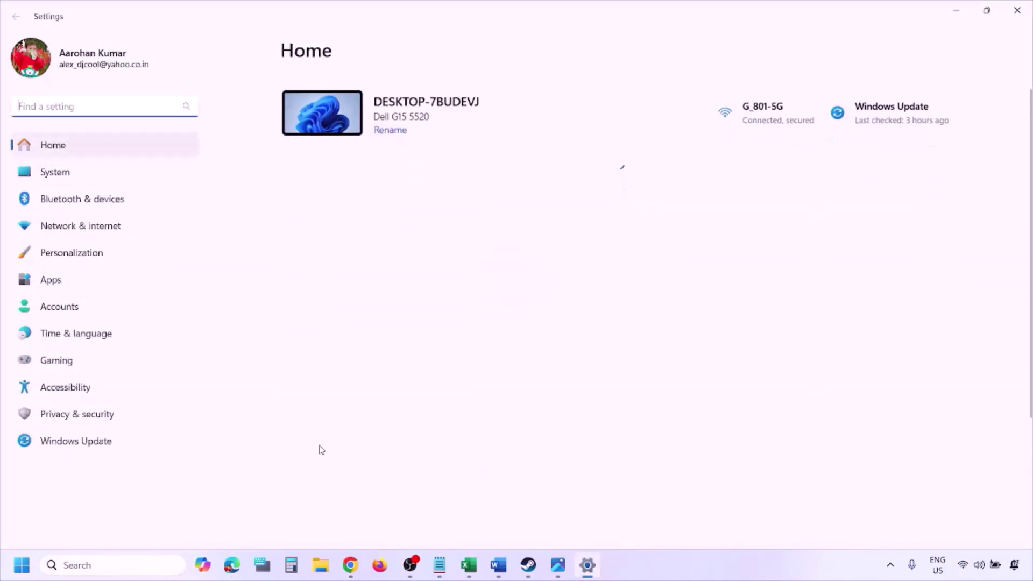
pyautogui.click(107, 423)
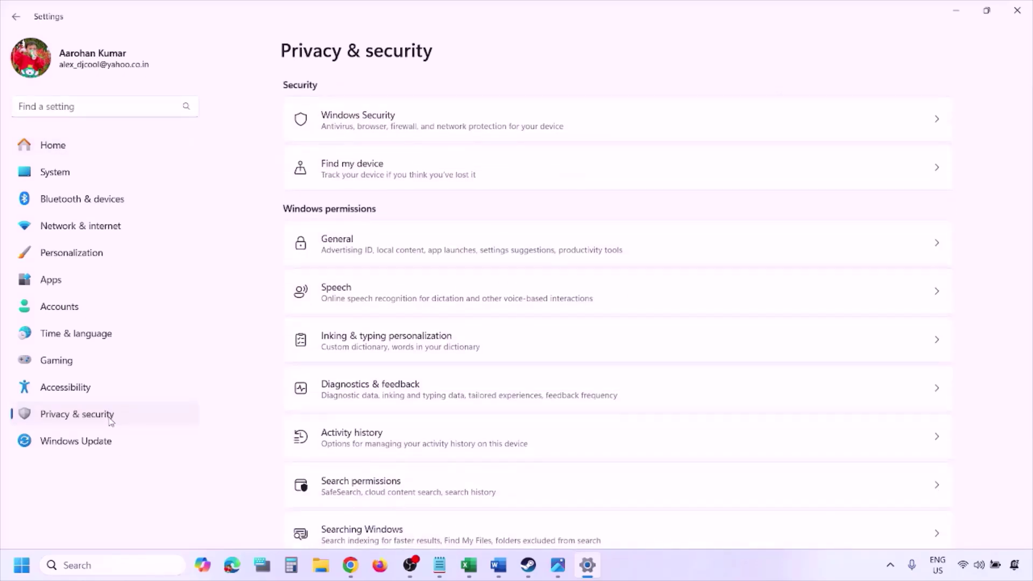
pyautogui.click(373, 127)
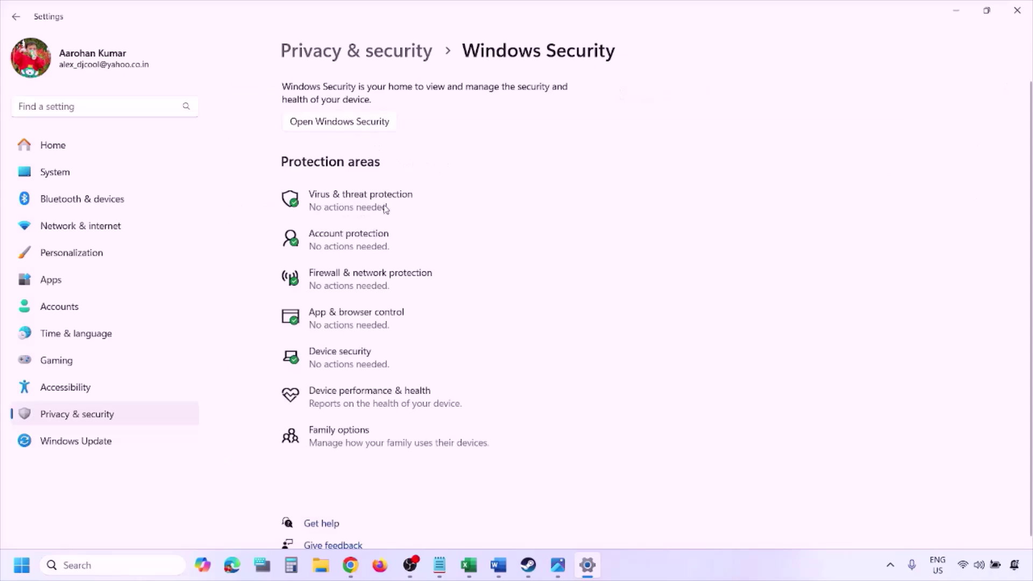
pyautogui.click(378, 209)
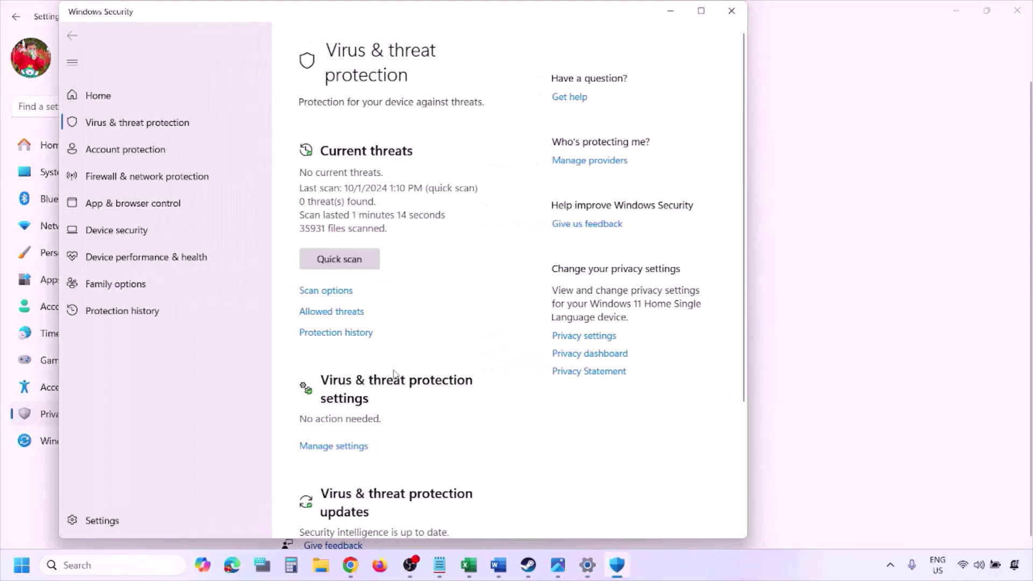
# Step: Open the ransomware protection settings and display the apps allowed through Controlled folder access
pyautogui.scroll(-4, 392, 373)
pyautogui.scroll(1, 396, 374)
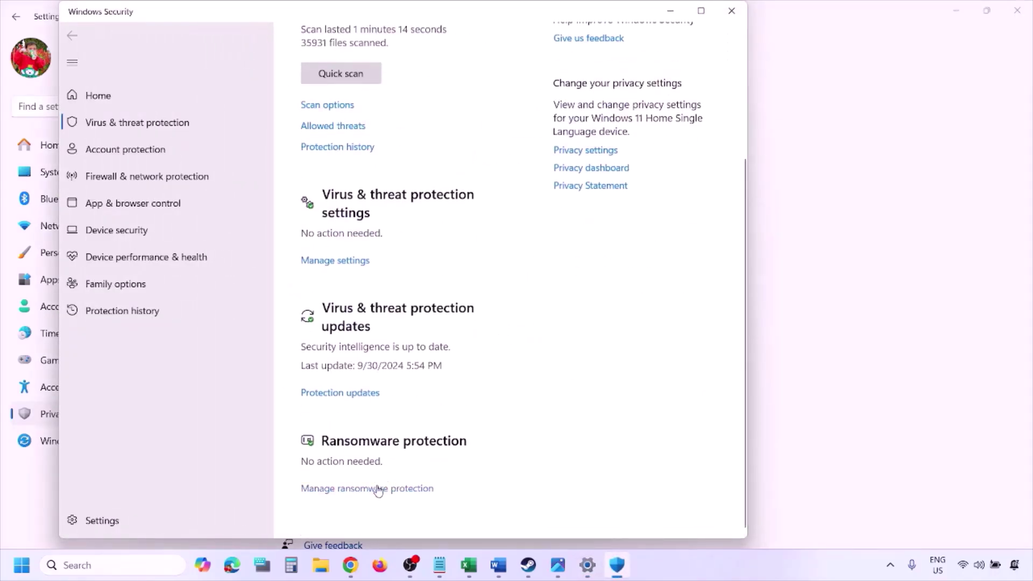
pyautogui.click(379, 498)
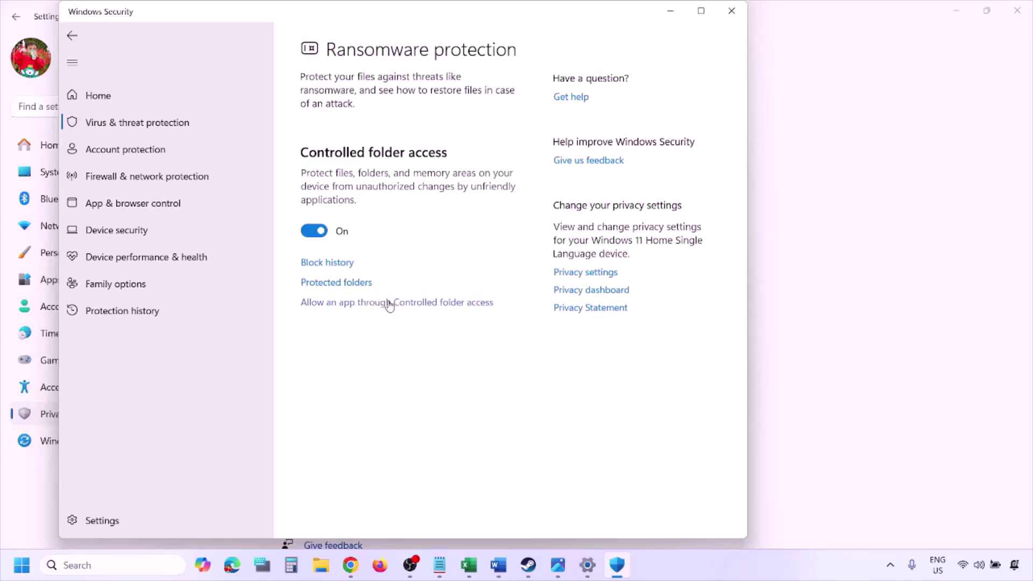
pyautogui.click(392, 303)
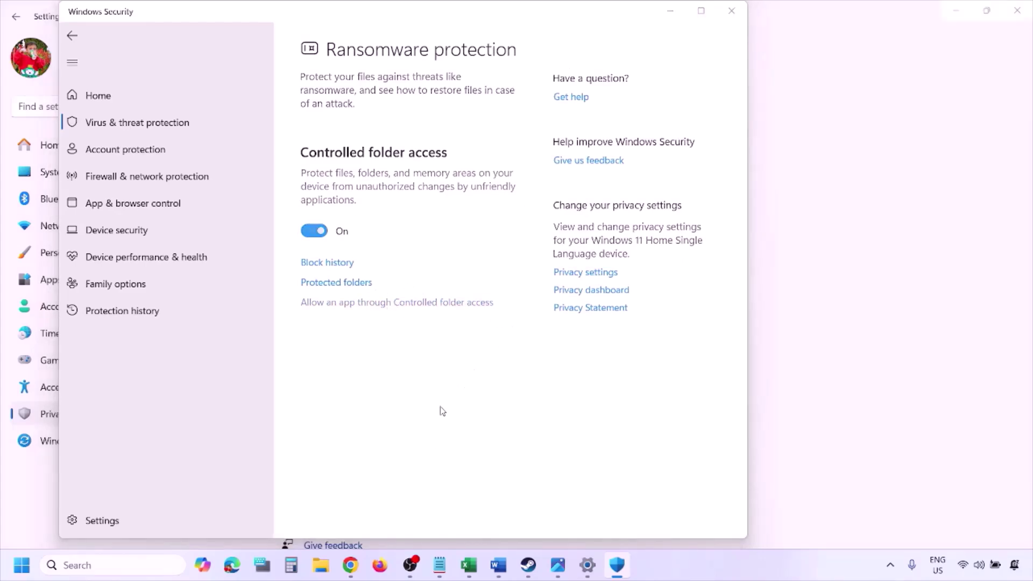
pyautogui.click(431, 303)
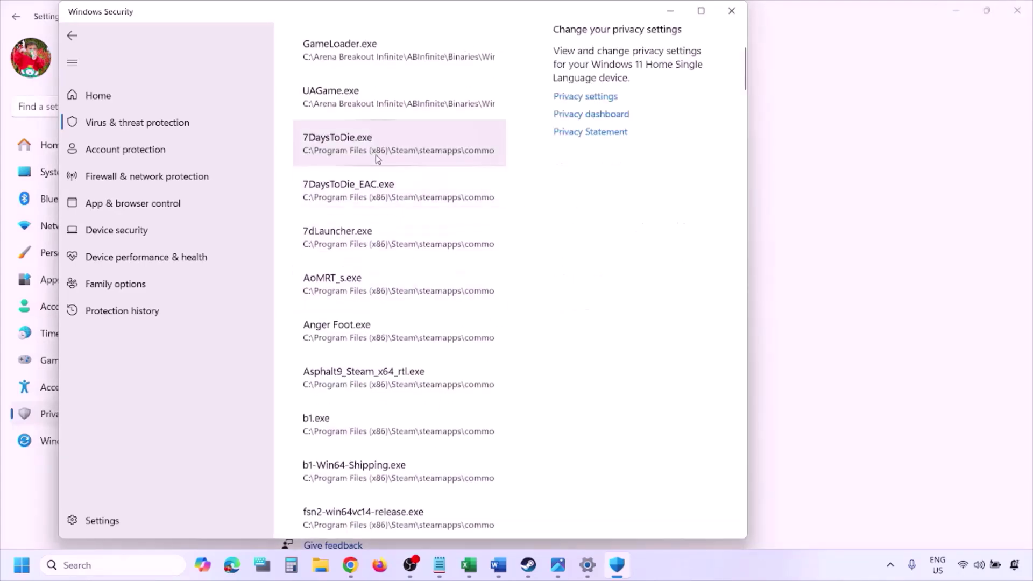
# Step: Start adding an allowed app by browsing all apps, and open the Program Files (x86) folder on drive C
pyautogui.scroll(2, 409, 156)
pyautogui.click(381, 183)
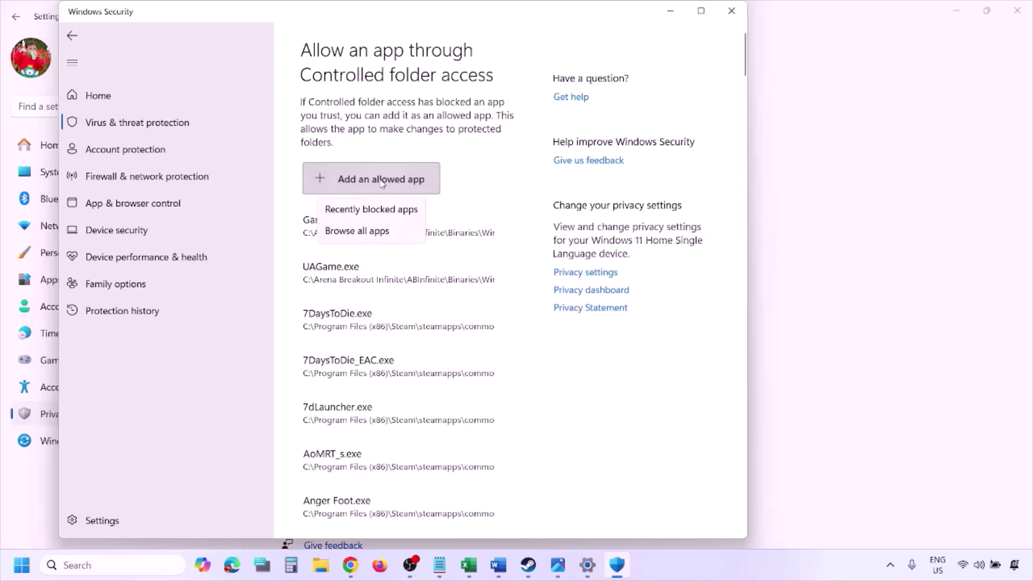
pyautogui.click(389, 234)
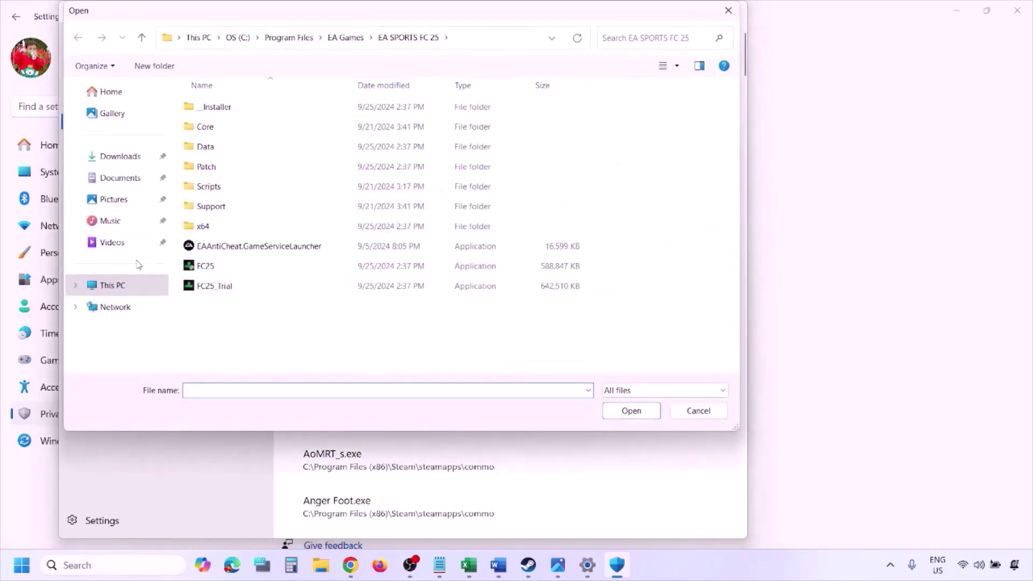
pyautogui.click(115, 285)
pyautogui.click(263, 123)
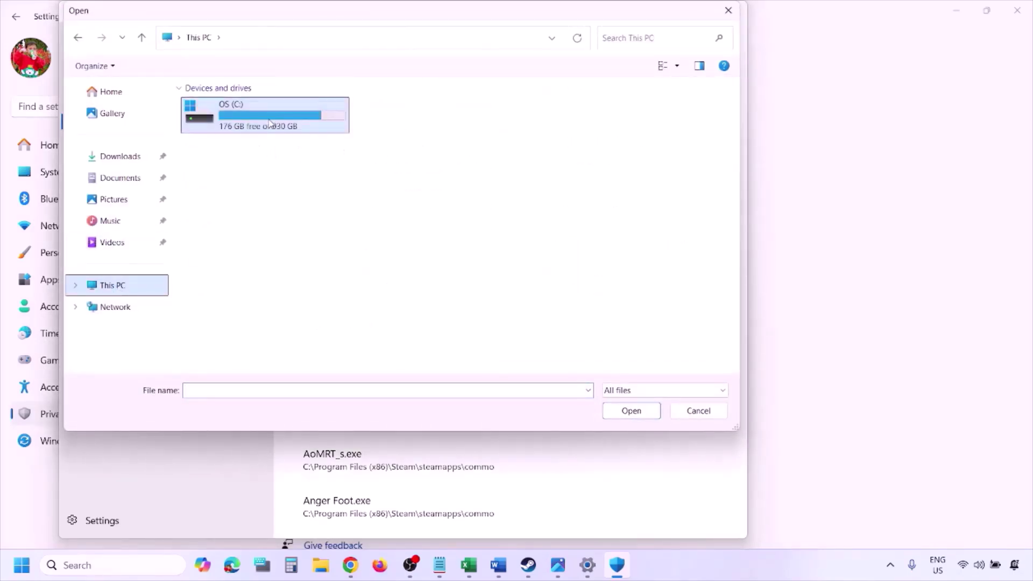
pyautogui.doubleClick(270, 123)
pyautogui.scroll(-3, 270, 124)
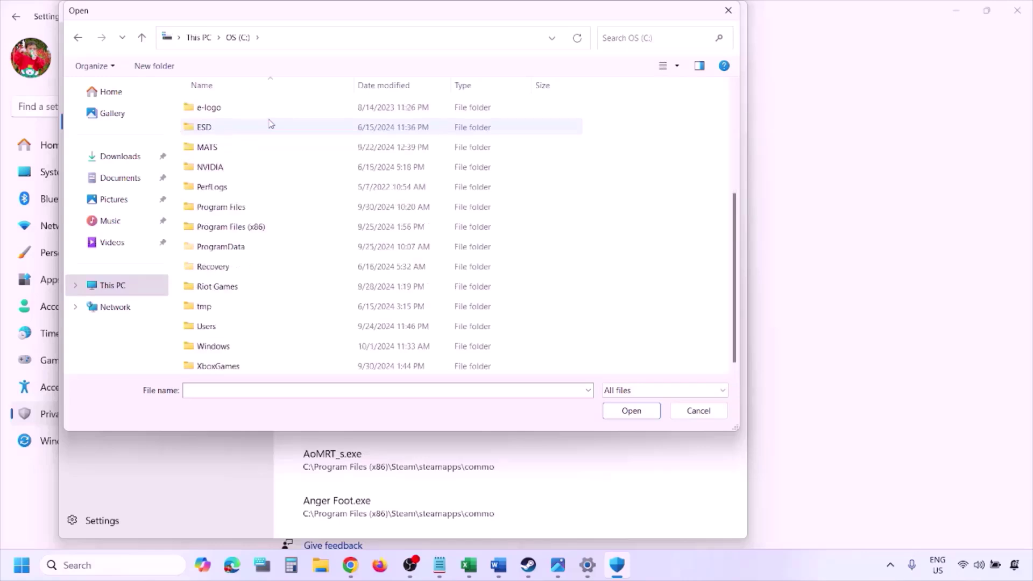
pyautogui.doubleClick(259, 226)
# Step: Browse to Steam's steamapps folder to locate the game's exe, and close the file selection without choosing an app
pyautogui.scroll(-4, 260, 227)
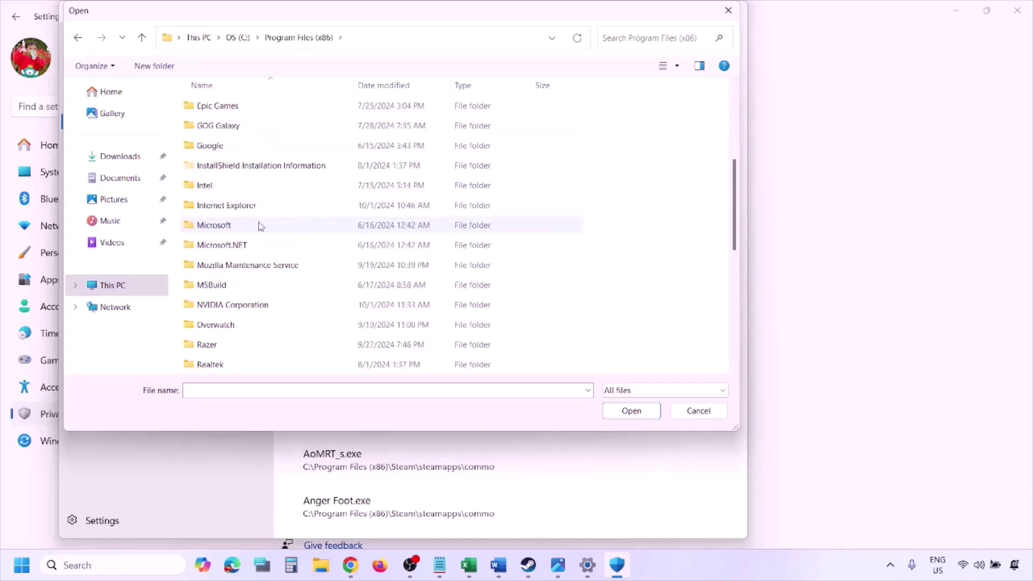
pyautogui.scroll(-4, 258, 226)
pyautogui.doubleClick(230, 186)
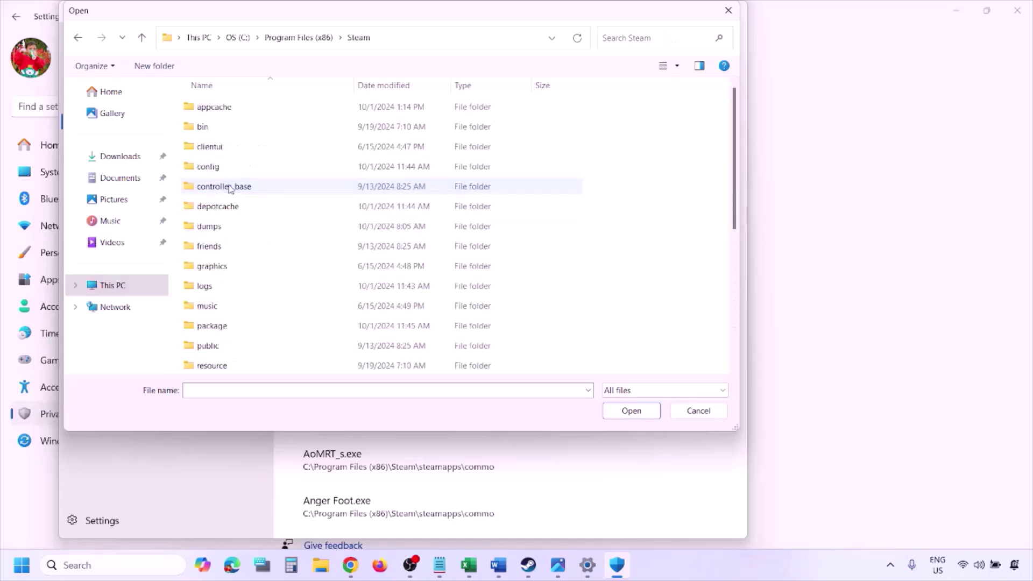
pyautogui.scroll(-4, 240, 238)
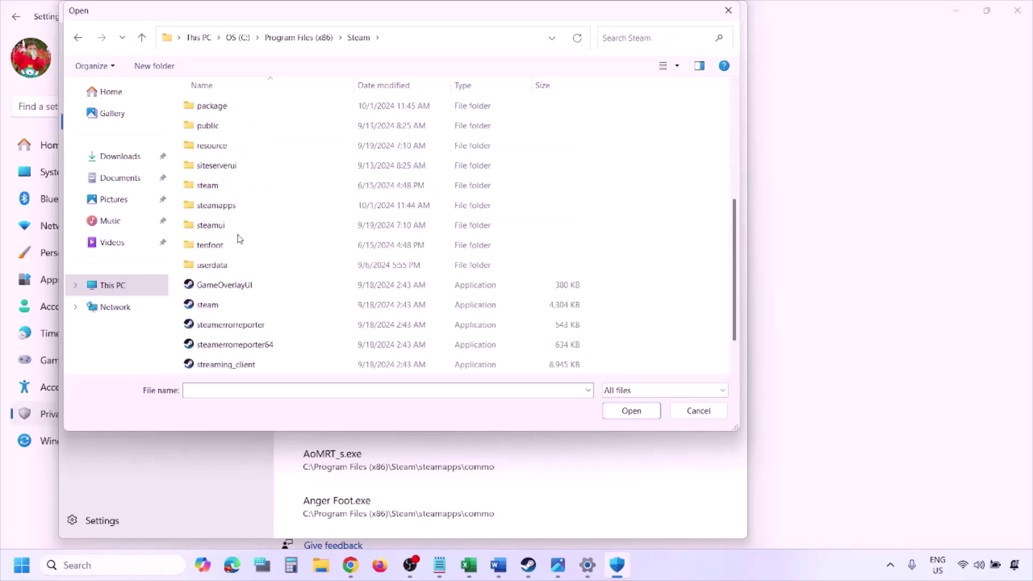
pyautogui.doubleClick(236, 209)
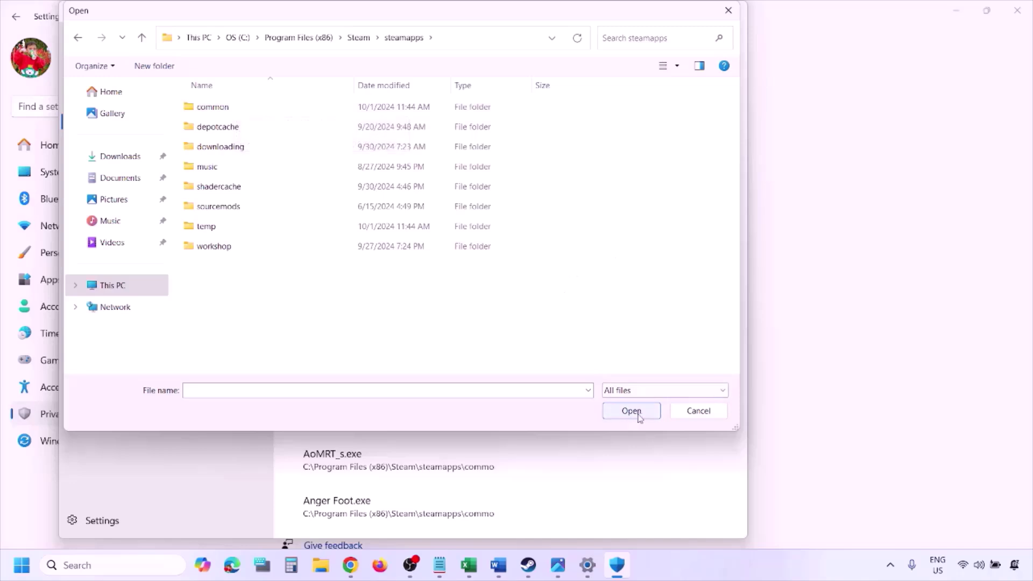
pyautogui.click(695, 417)
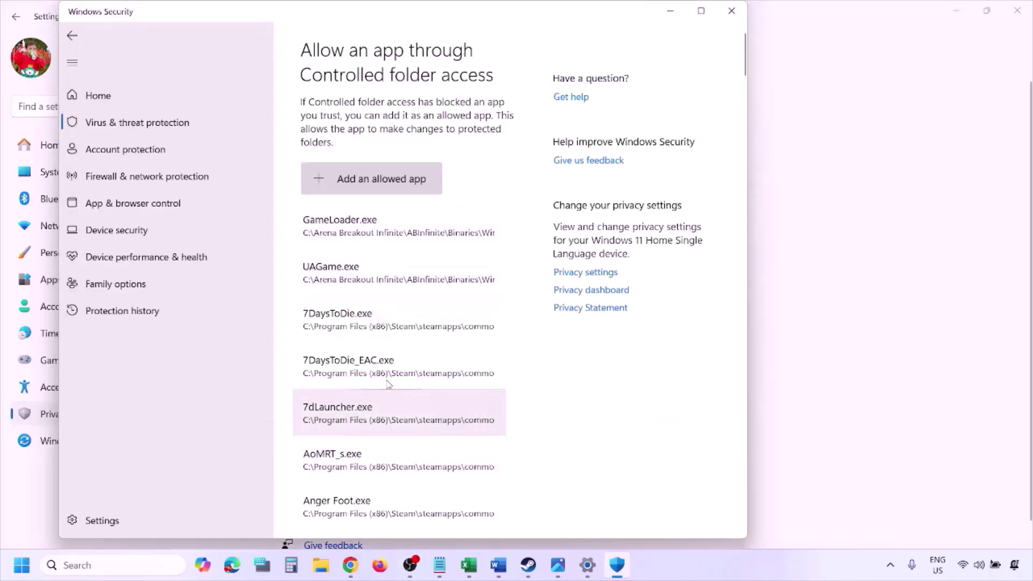
# Step: Open Control Panel and go through System and Security to the list of apps allowed through Windows Defender Firewall
pyautogui.click(107, 565)
pyautogui.write('ontrol')
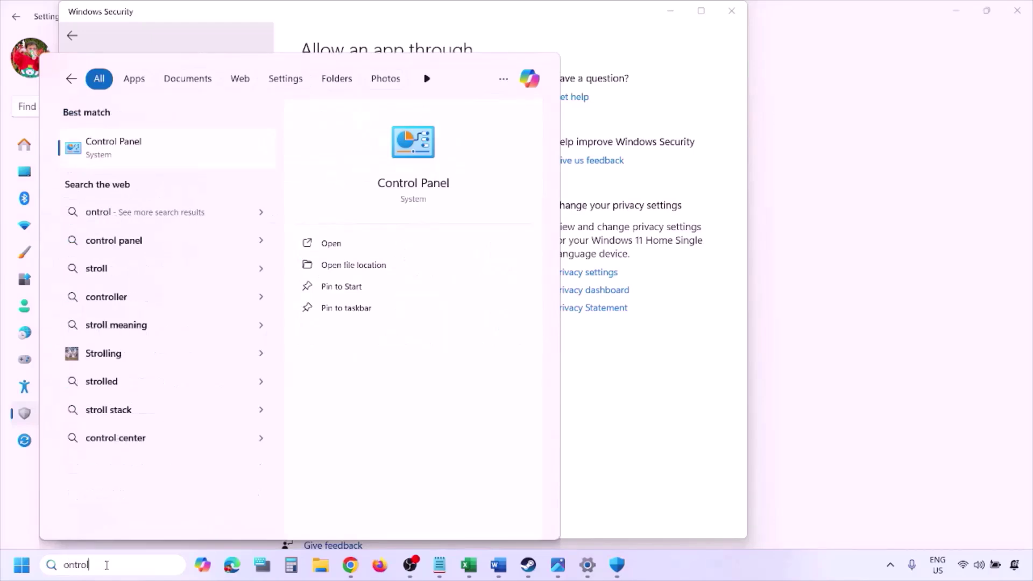
pyautogui.press('Return')
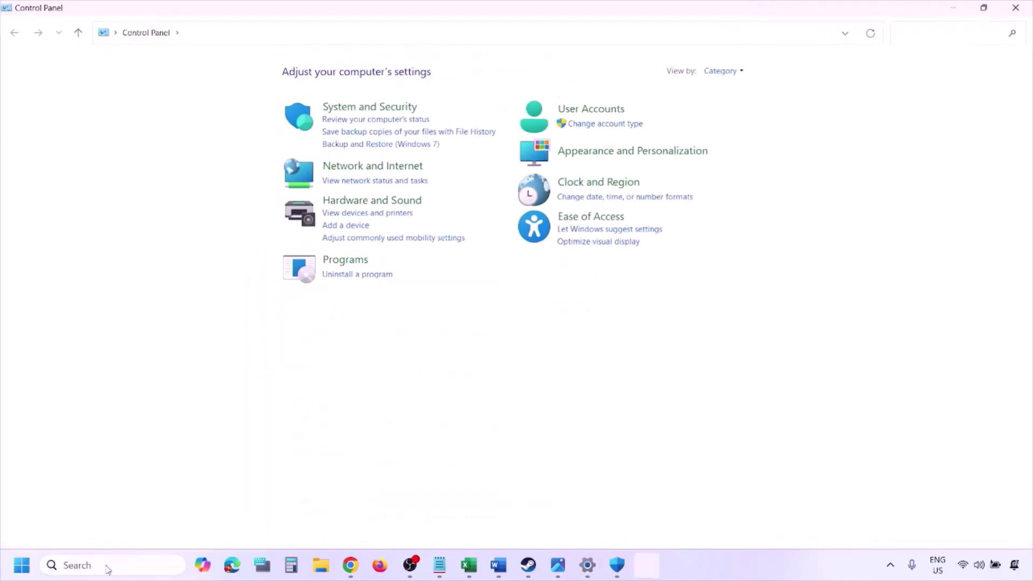
pyautogui.click(355, 109)
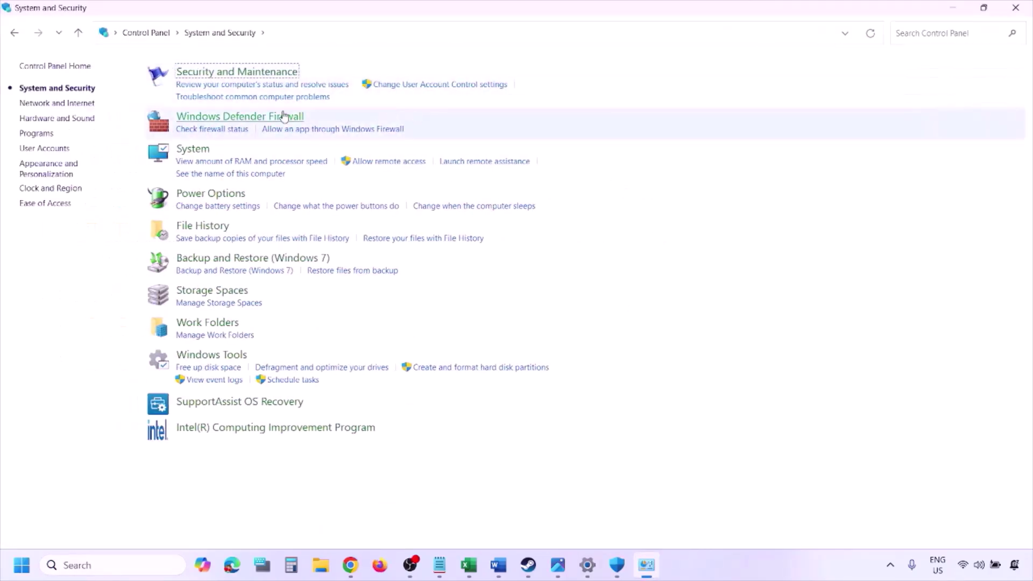
pyautogui.click(279, 117)
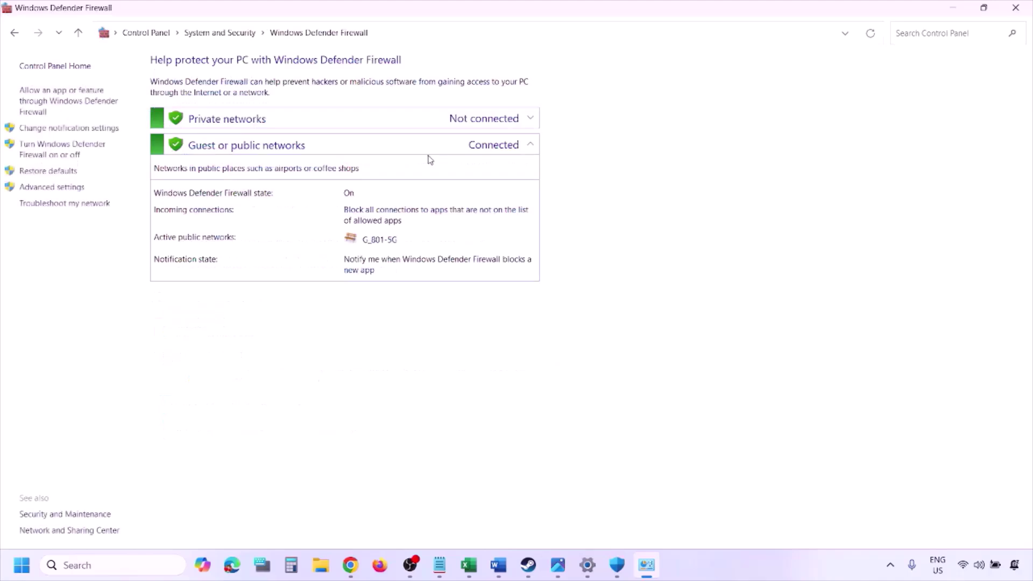
pyautogui.click(71, 100)
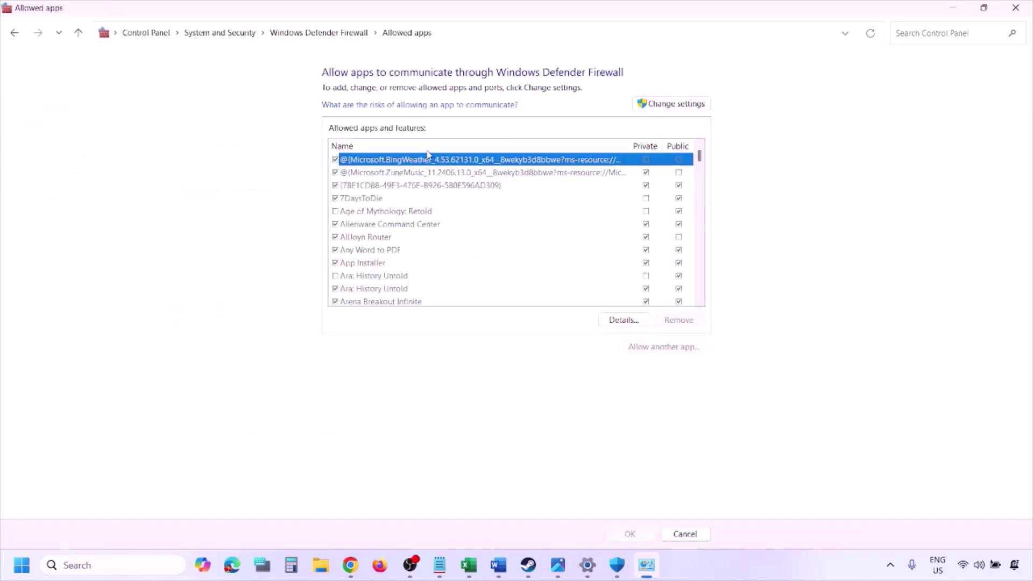
# Step: Unlock the allowed apps list, start adding another app by browsing This PC, and cancel the addition
pyautogui.click(694, 104)
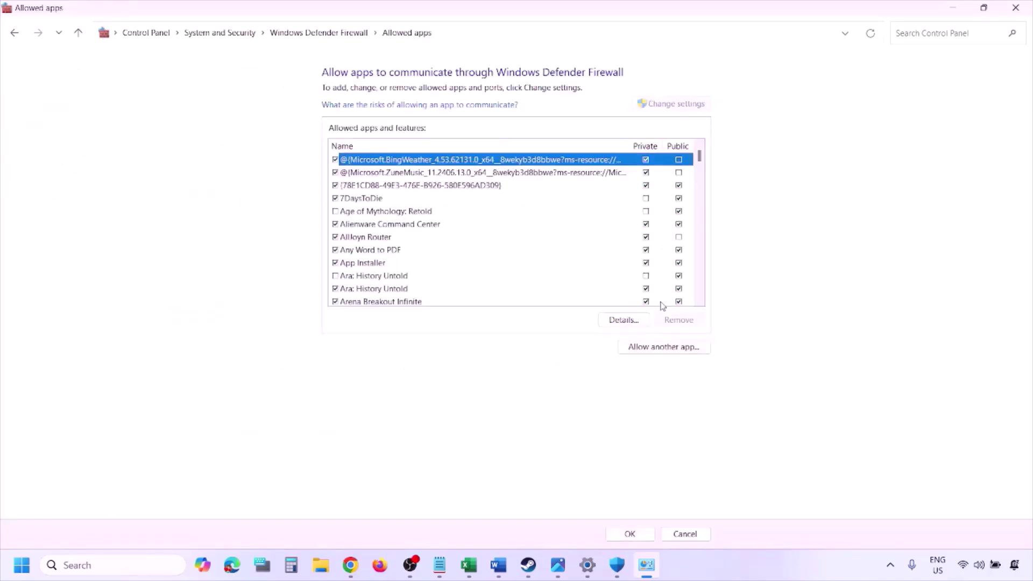
pyautogui.click(665, 349)
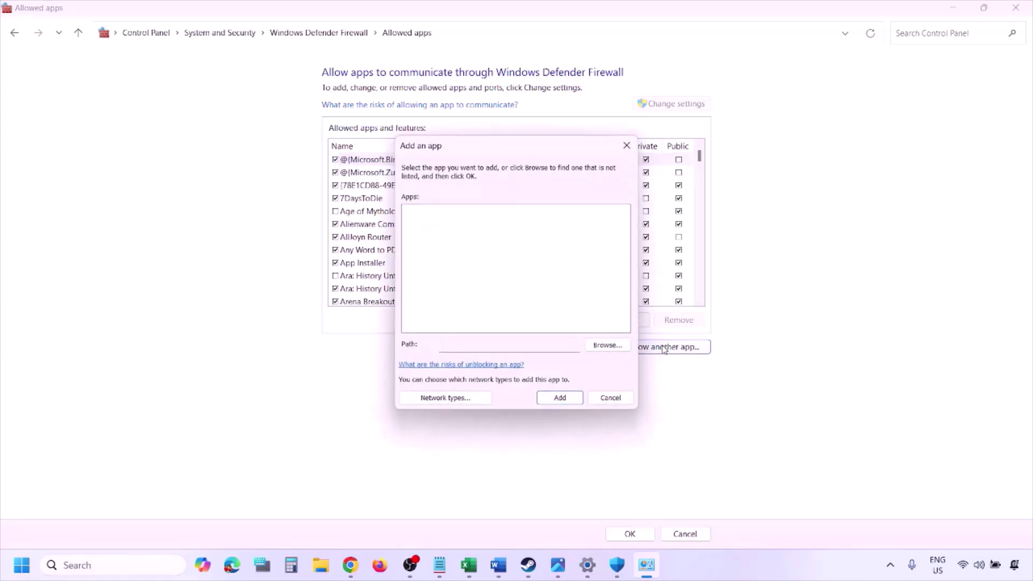
pyautogui.click(608, 345)
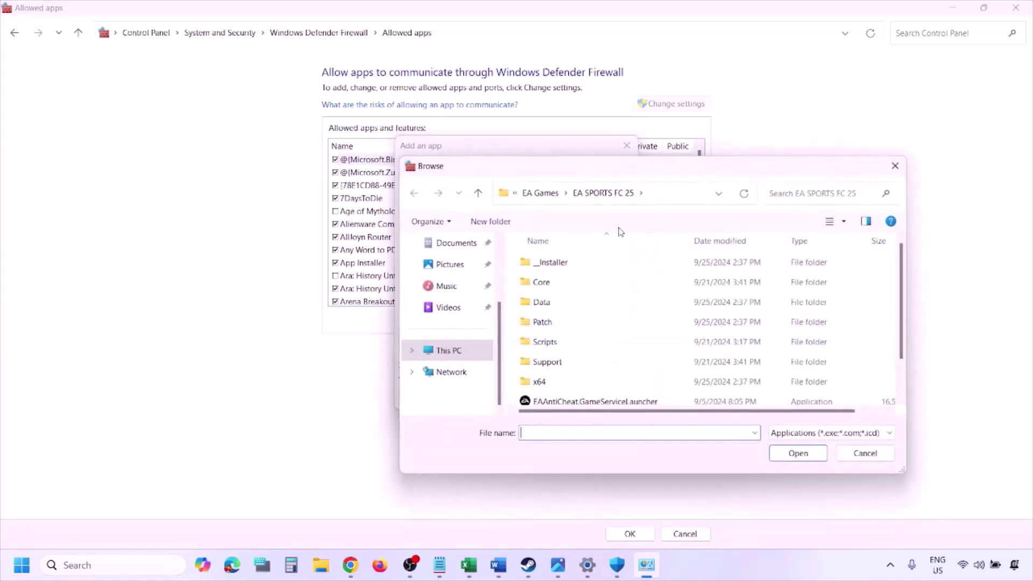
pyautogui.click(474, 355)
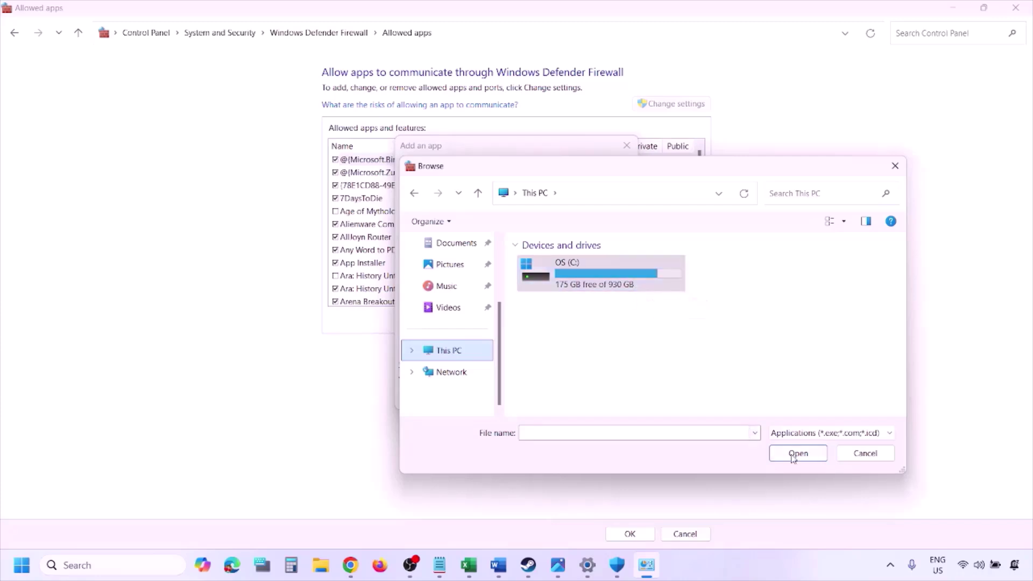
pyautogui.click(853, 459)
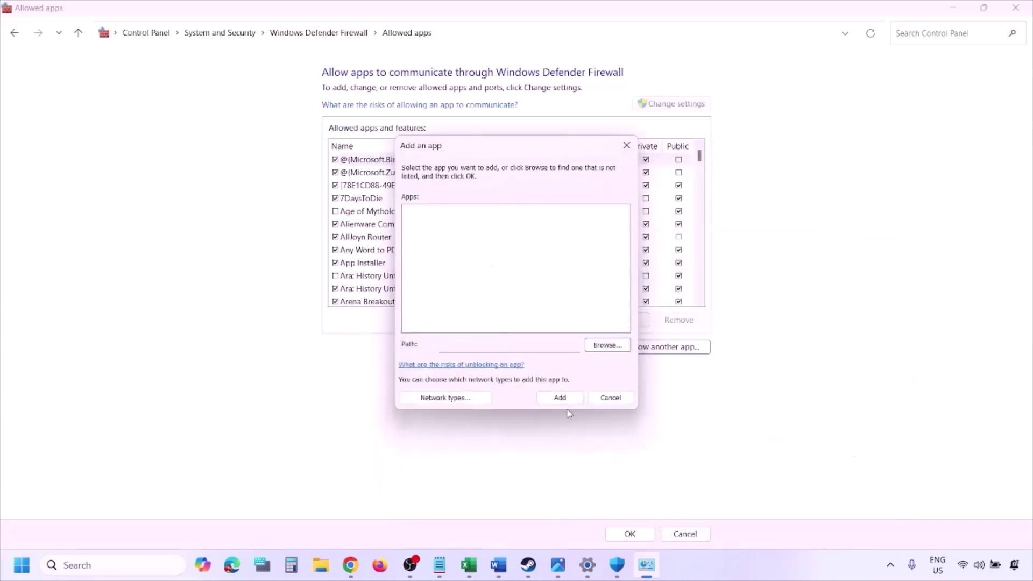
pyautogui.click(607, 401)
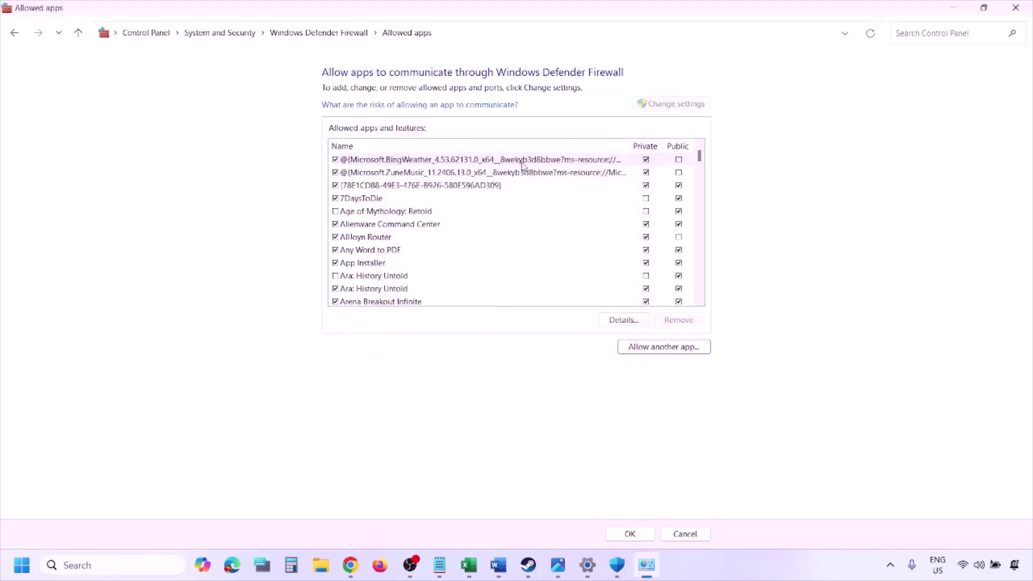
# Step: Close the allowed apps window and read Step 5 in the Word document, highlighting the NVIDIA and AMD driver links
pyautogui.click(1016, 7)
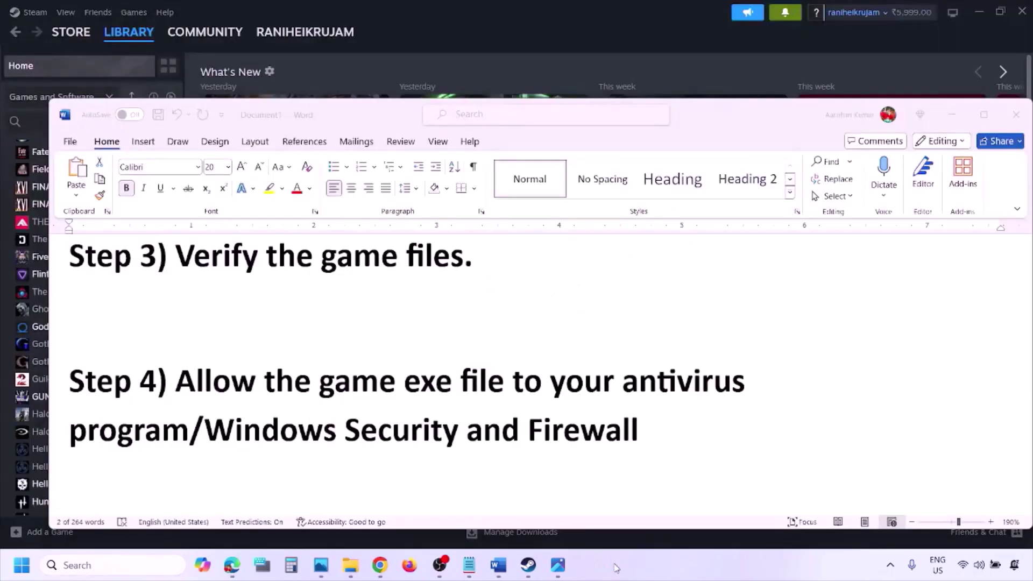
pyautogui.scroll(-3, 346, 377)
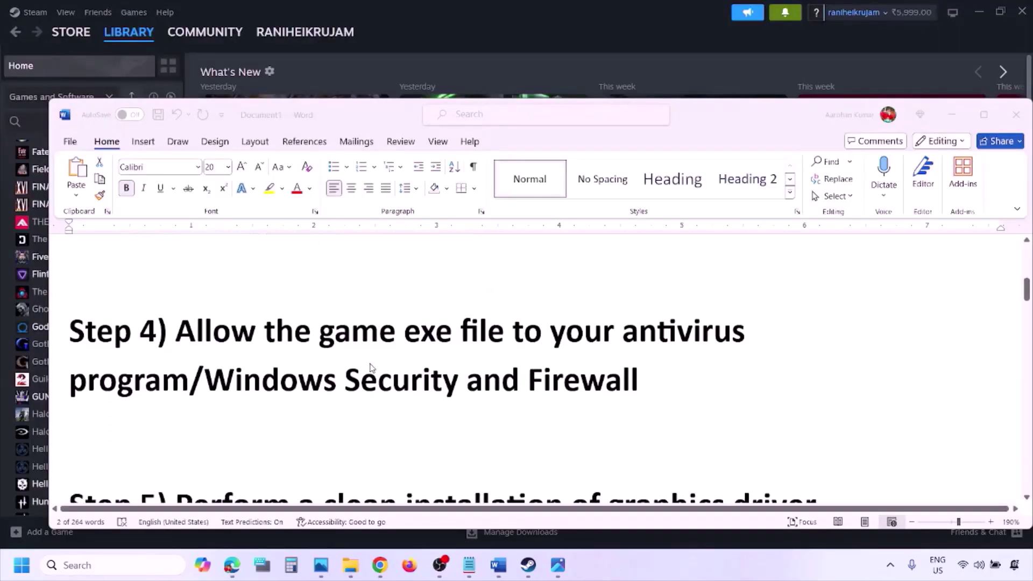
pyautogui.scroll(-2, 345, 376)
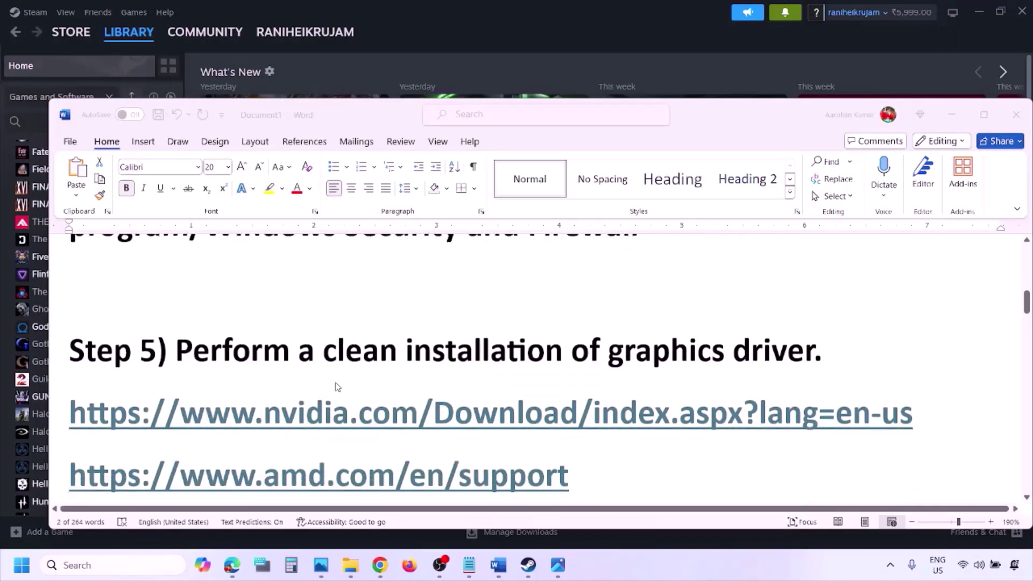
pyautogui.doubleClick(255, 351)
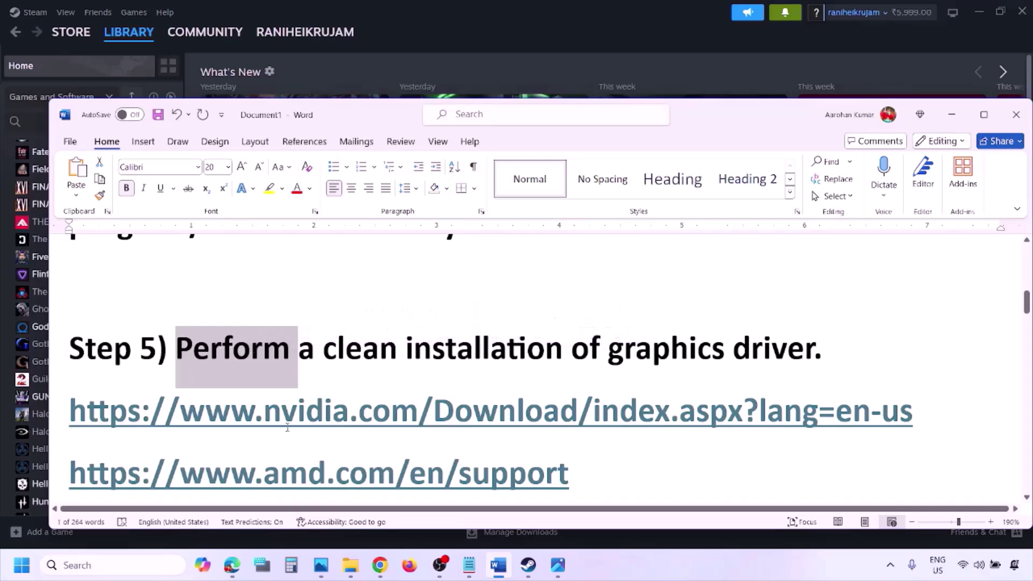
pyautogui.moveTo(232, 411); pyautogui.dragTo(372, 422)
pyautogui.scroll(-1, 371, 422)
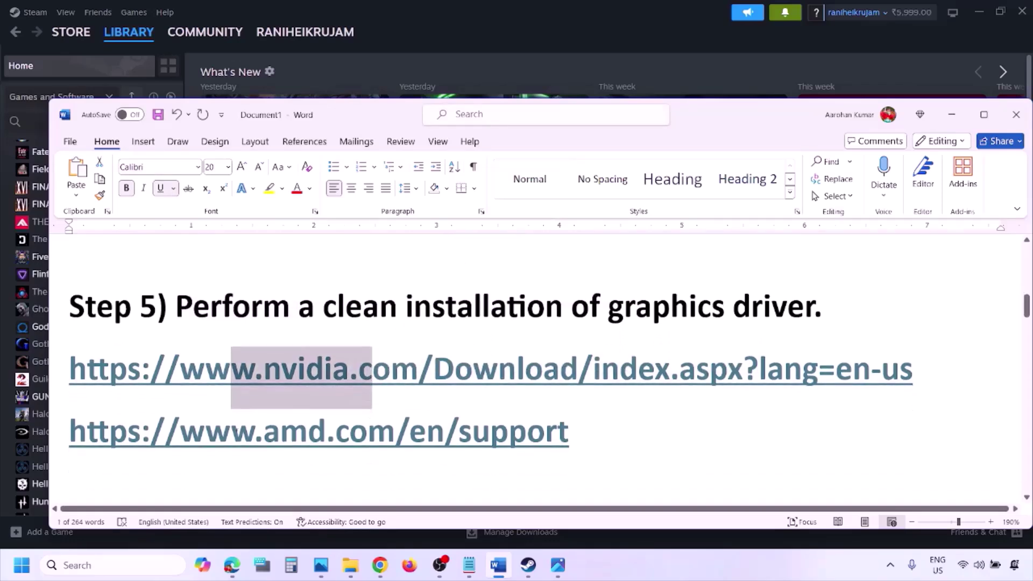
pyautogui.moveTo(231, 435); pyautogui.dragTo(544, 435)
pyautogui.click(678, 556)
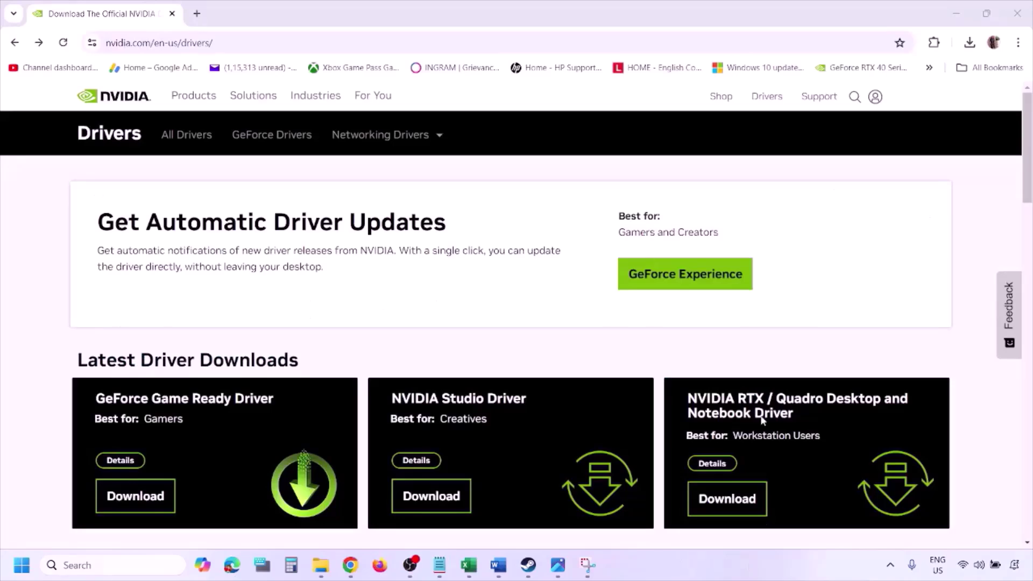
# Step: Find the NVIDIA driver for the GeForce RTX 3050 Laptop GPU with Windows 11 as the operating system
pyautogui.scroll(-9, 241, 329)
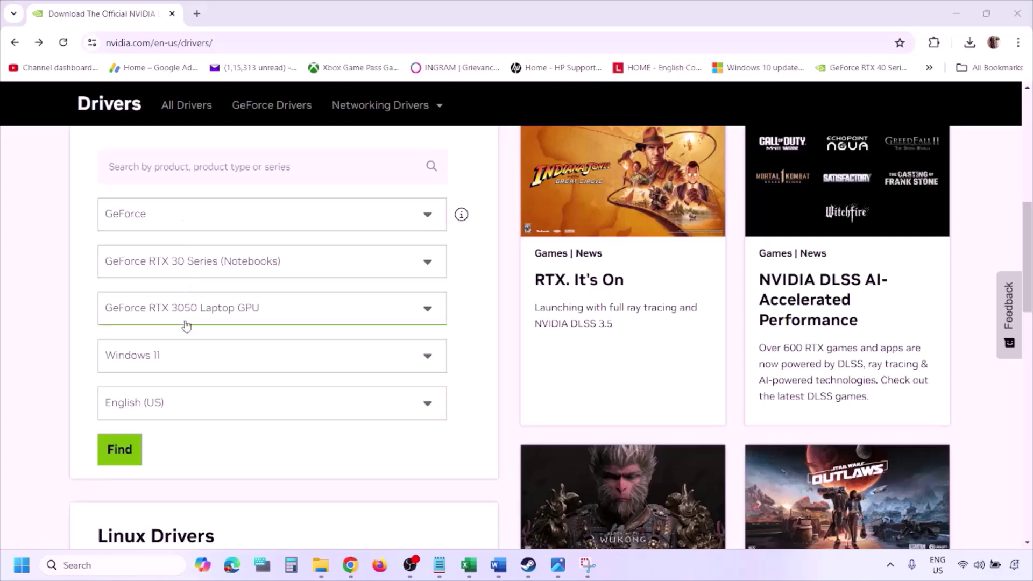
pyautogui.click(171, 360)
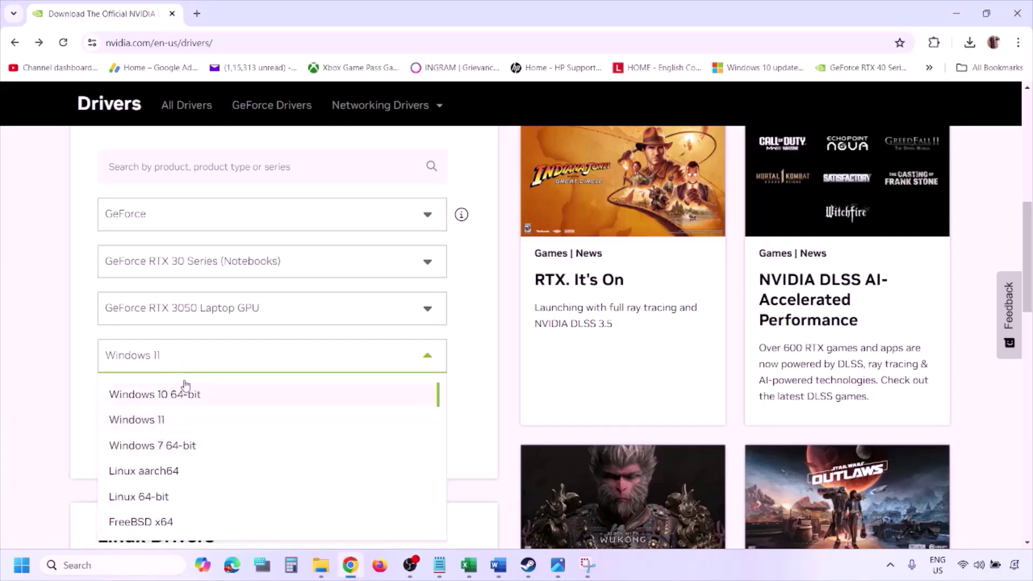
pyautogui.click(150, 422)
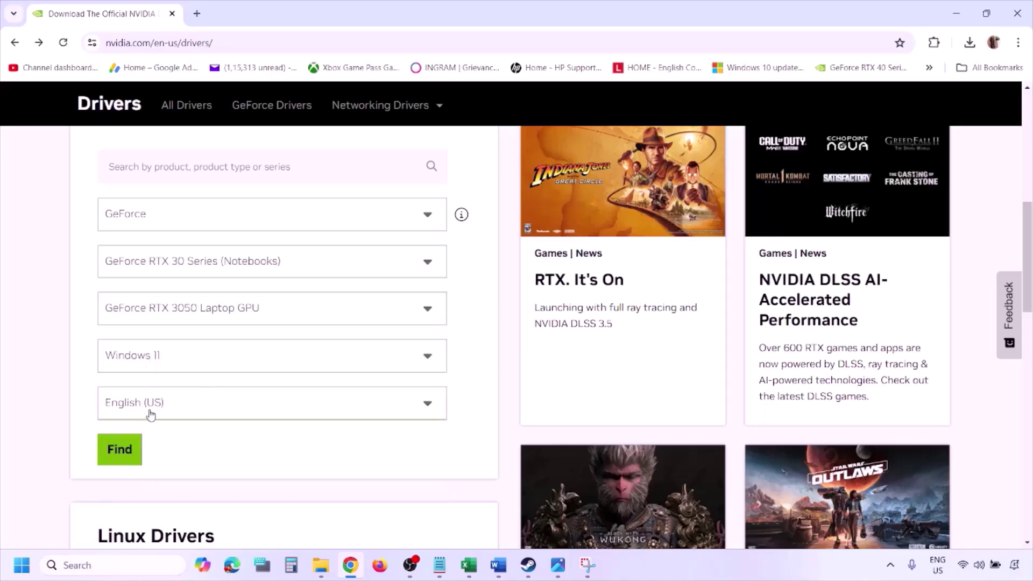
pyautogui.click(123, 454)
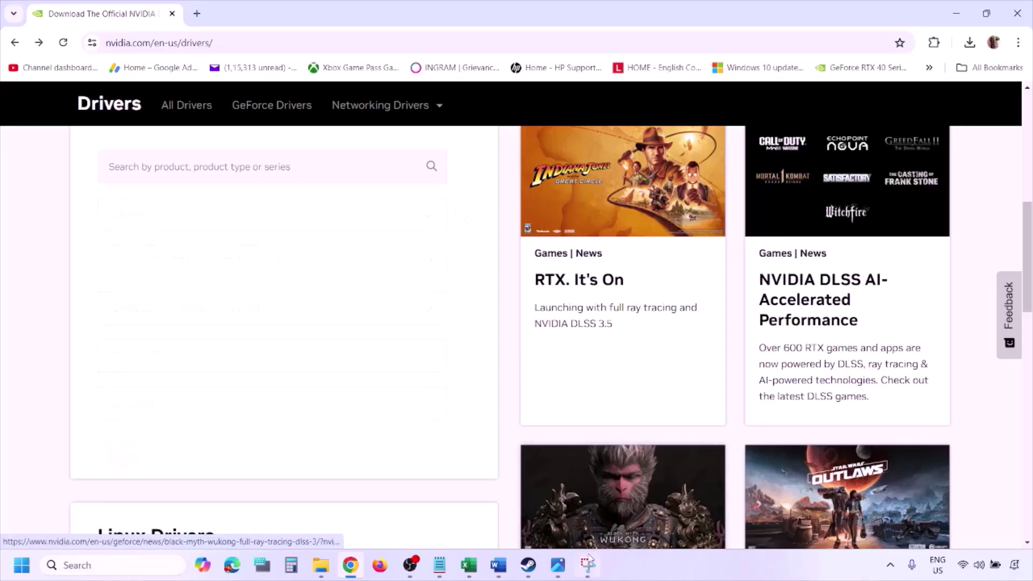
# Step: Switch to Photos and review the NVIDIA driver download and installer images from 1.png through 5.png, covering the clean installation option
pyautogui.click(558, 570)
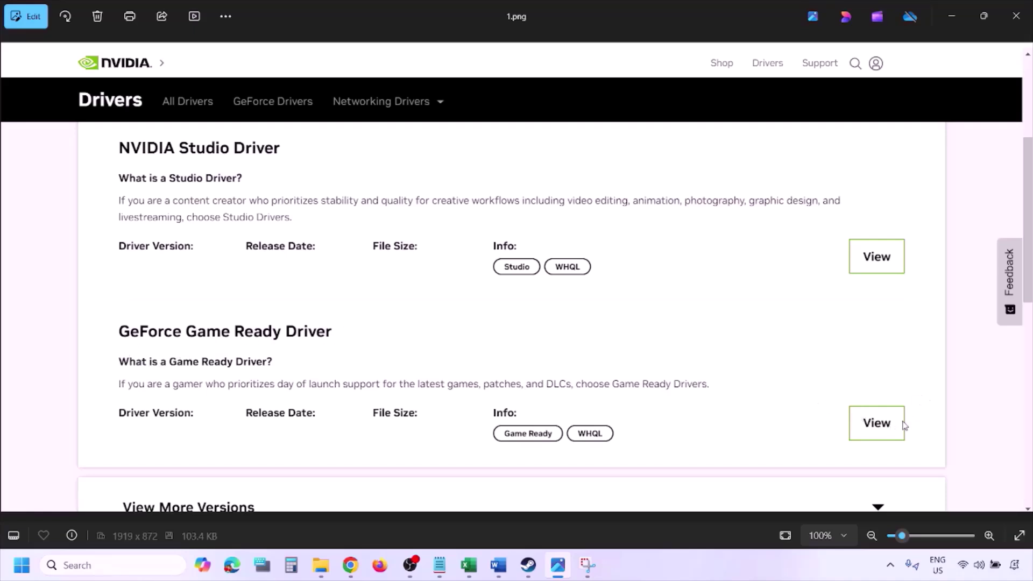
pyautogui.press('Right')
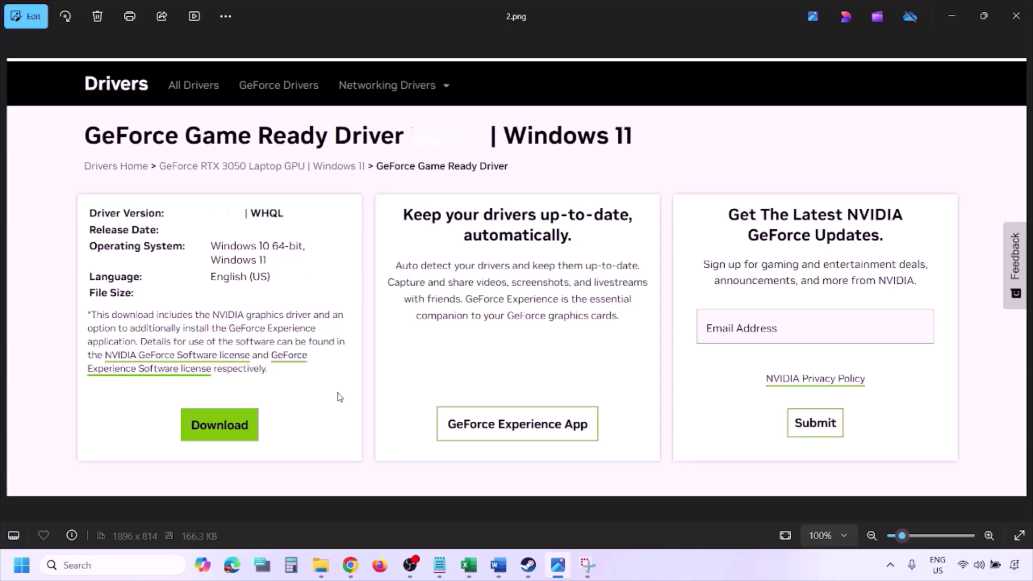
pyautogui.press('Right')
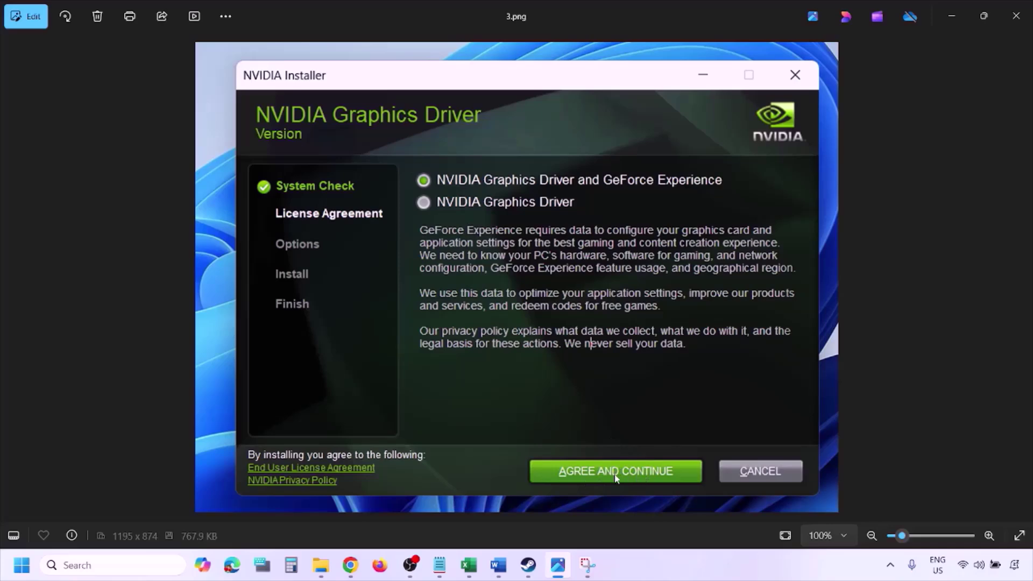
pyautogui.press('Right')
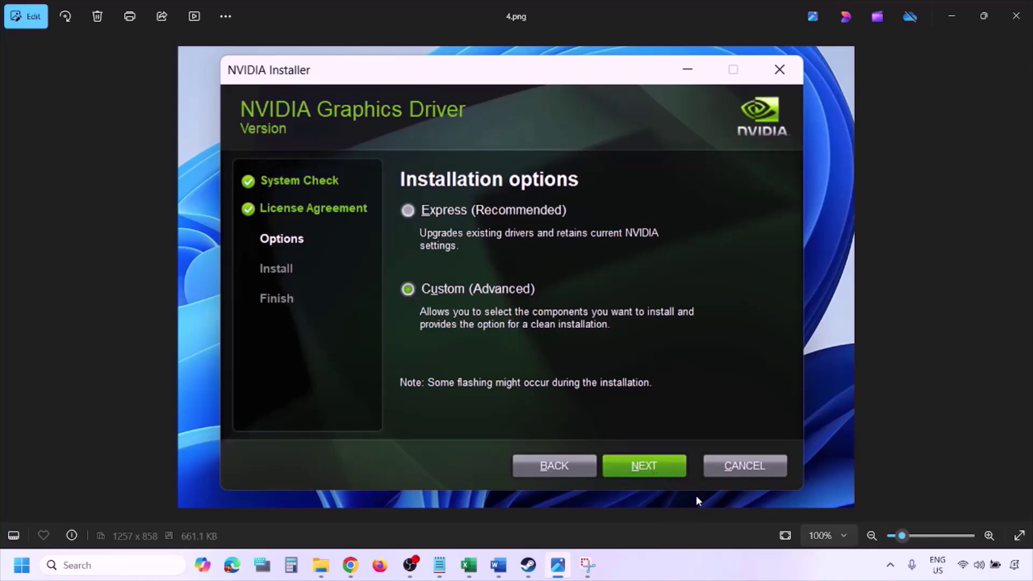
pyautogui.press('Right')
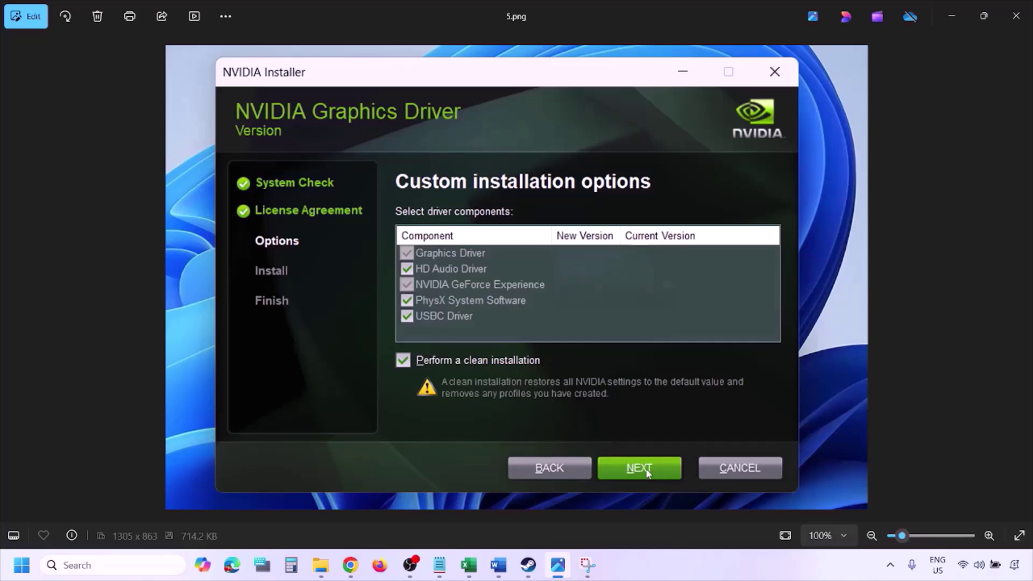
# Step: Bring up the Windows power options to view Restart, and dismiss them without restarting
pyautogui.click(21, 565)
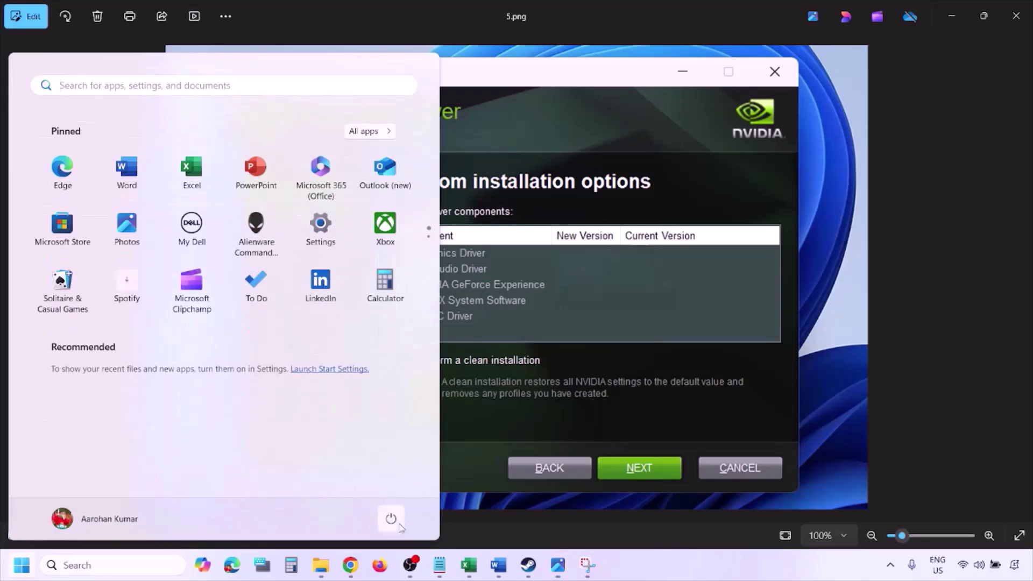
pyautogui.click(390, 519)
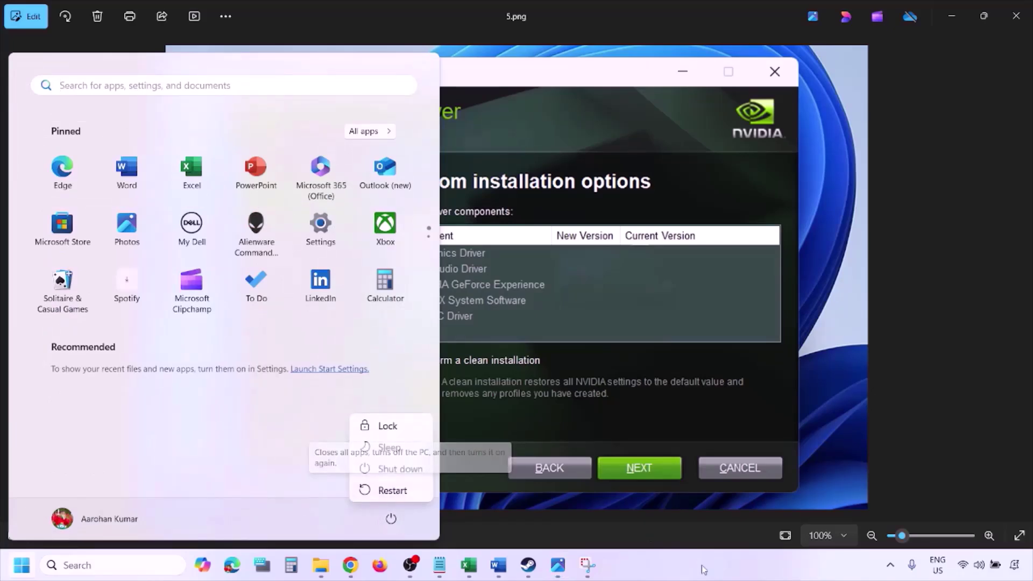
pyautogui.press('Escape')
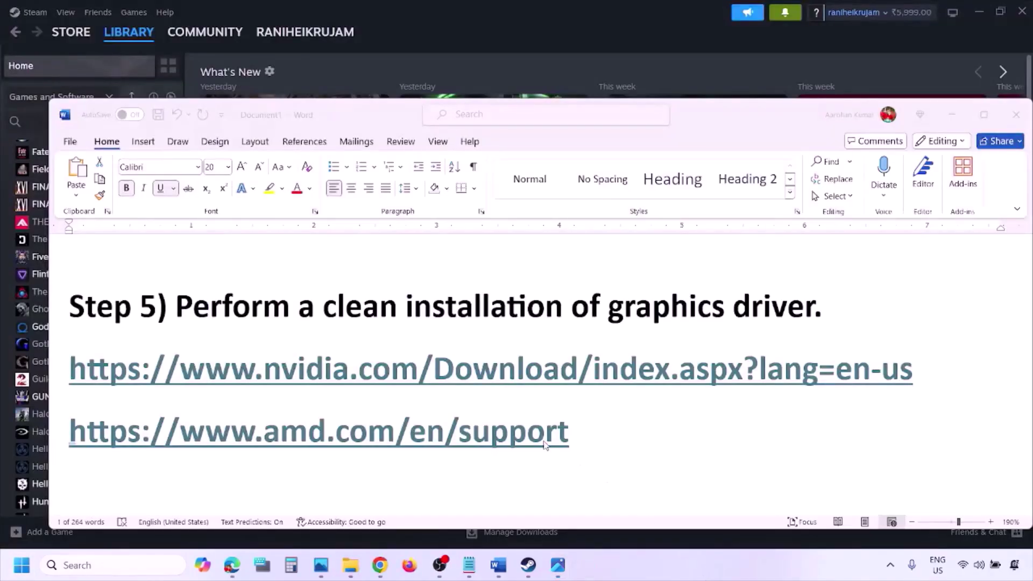
# Step: Highlight the AMD support link in the Word document, and view the power options again without restarting
pyautogui.tripleClick(588, 434)
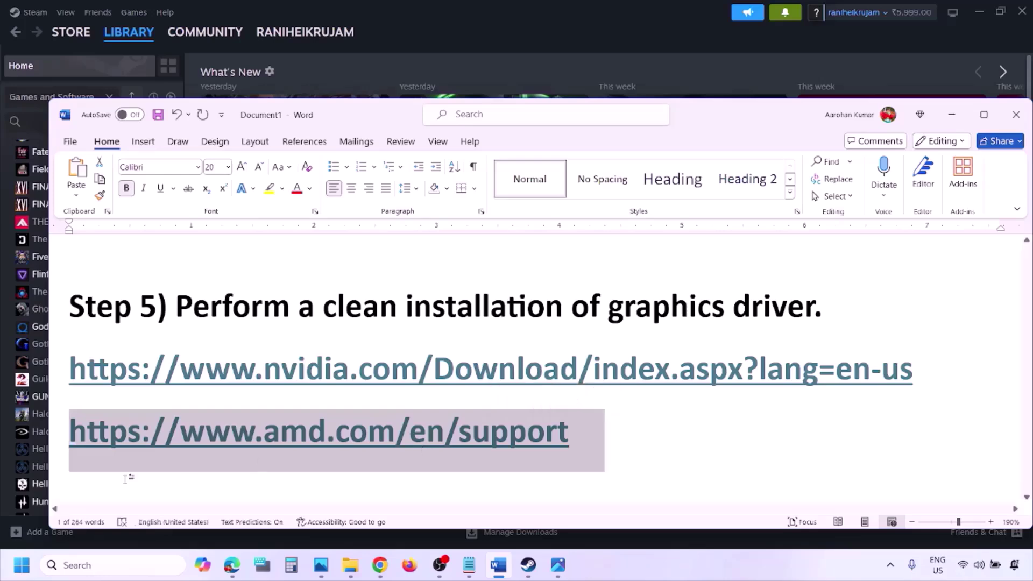
pyautogui.click(22, 565)
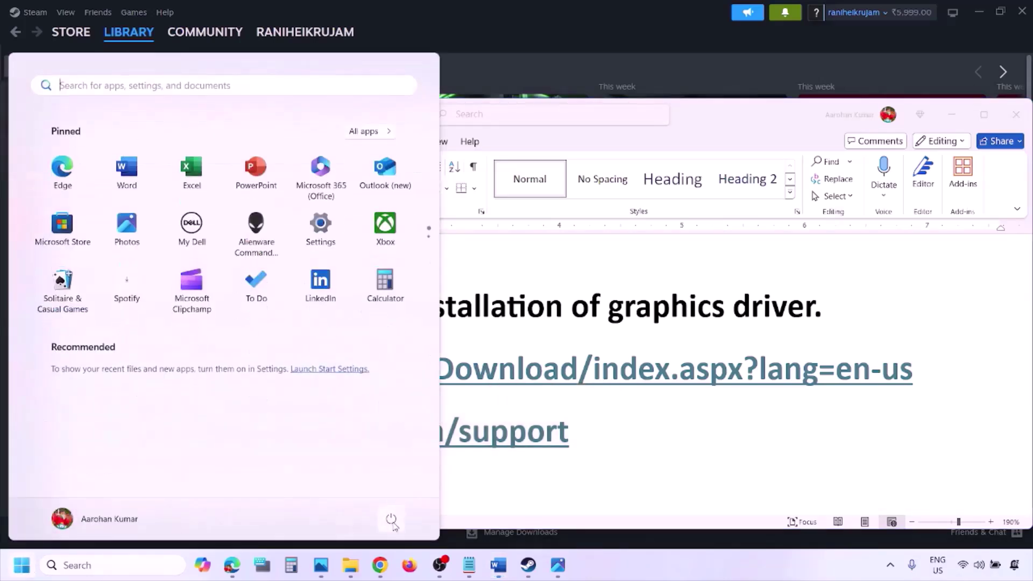
pyautogui.click(388, 518)
pyautogui.click(653, 568)
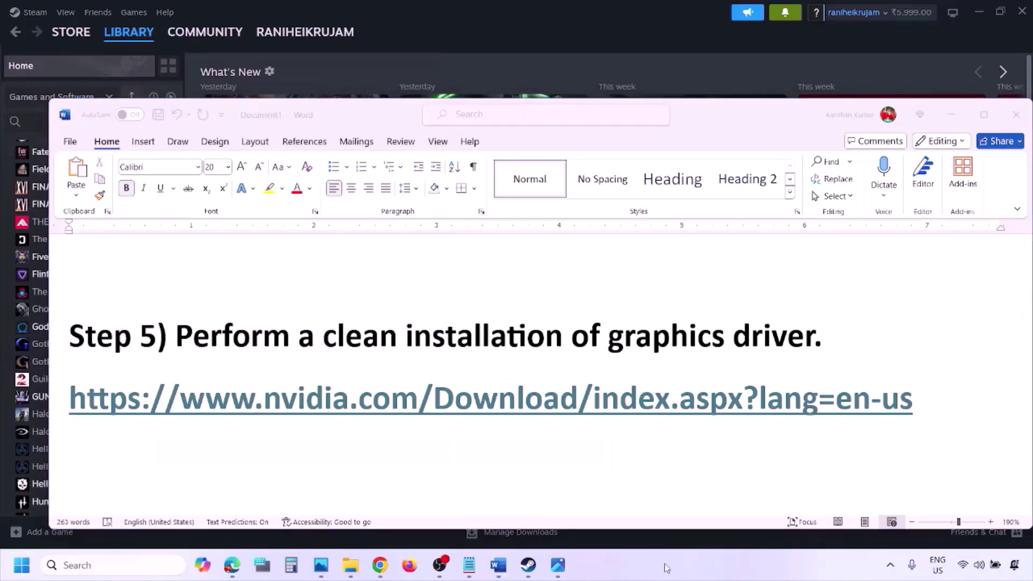
# Step: Move past Step 5 in the document, search Windows for "graphics" and open Graphics settings
pyautogui.scroll(-4, 484, 370)
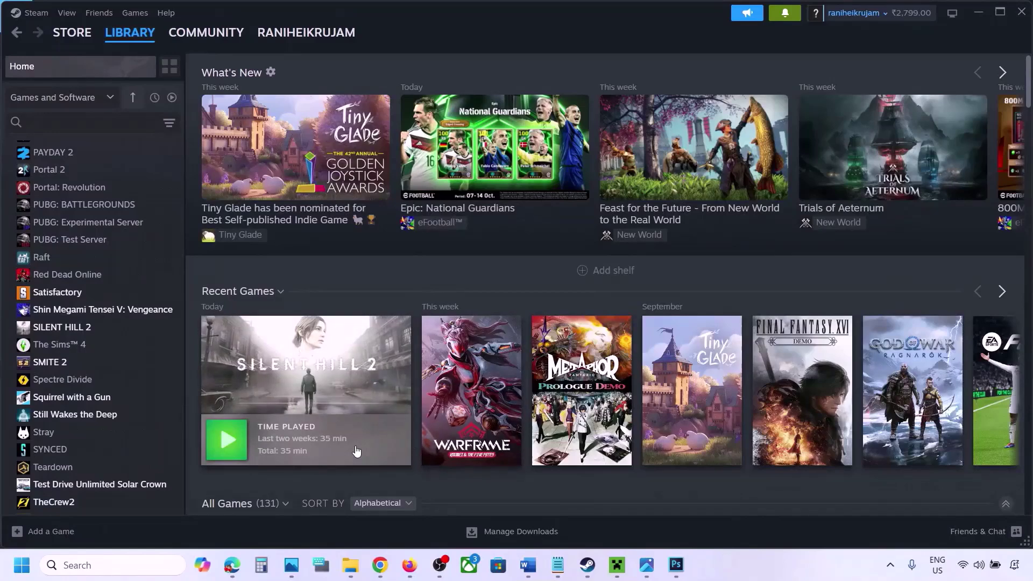
pyautogui.click(81, 565)
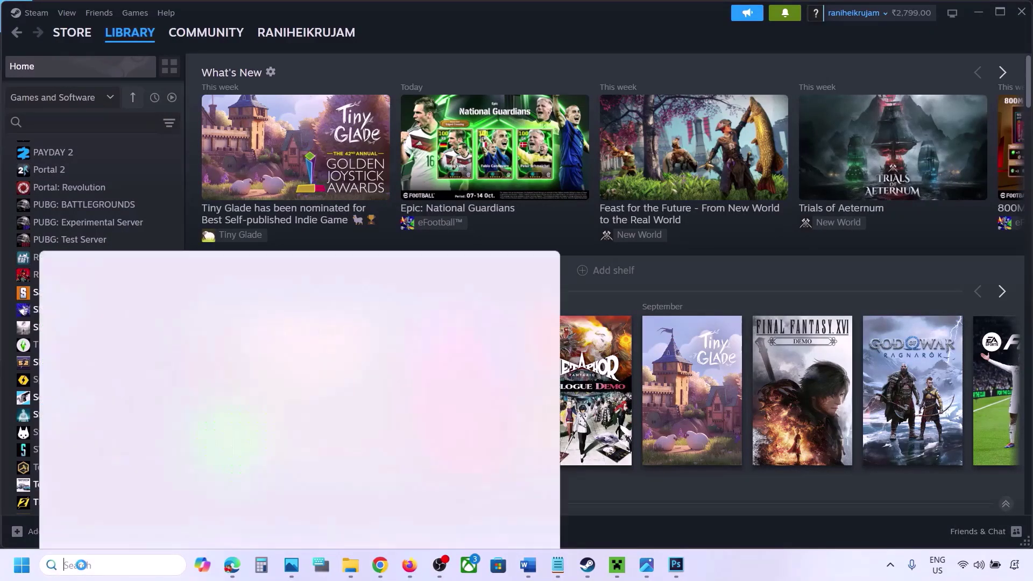
pyautogui.write('graphics')
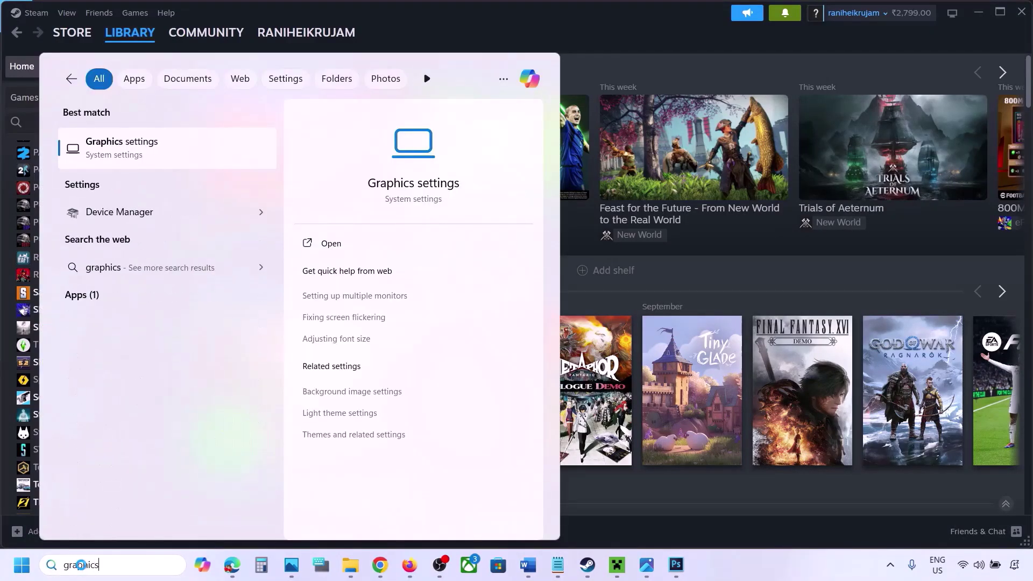
pyautogui.click(128, 153)
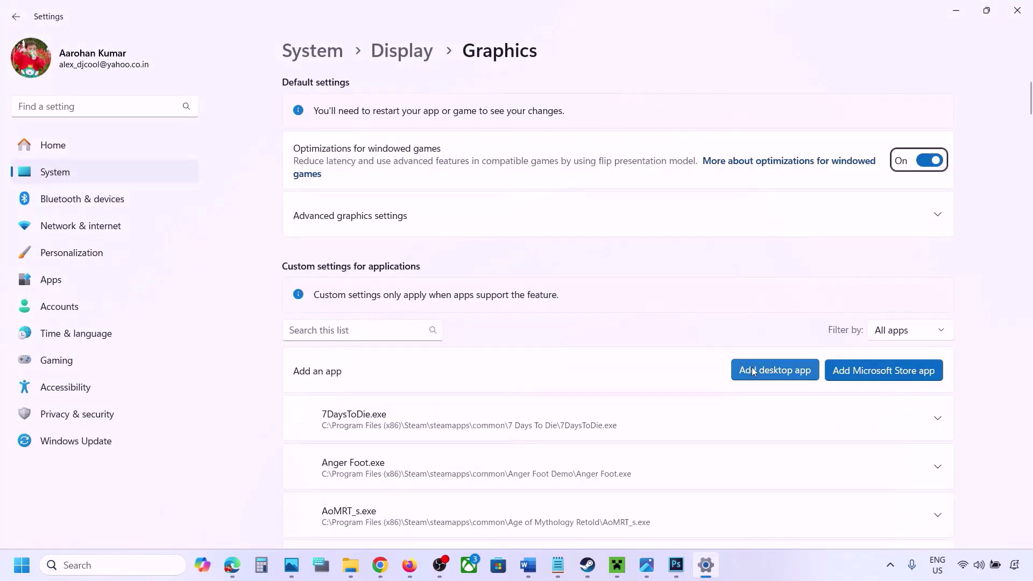
# Step: Start adding a desktop app, browse up to Steam's common folder, and cancel without choosing an exe
pyautogui.click(781, 371)
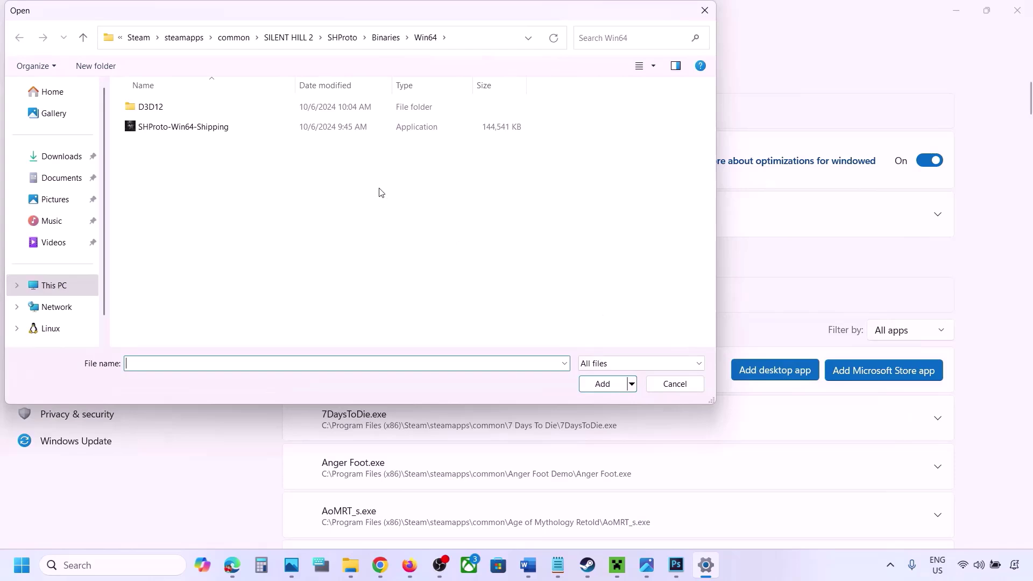
pyautogui.click(244, 37)
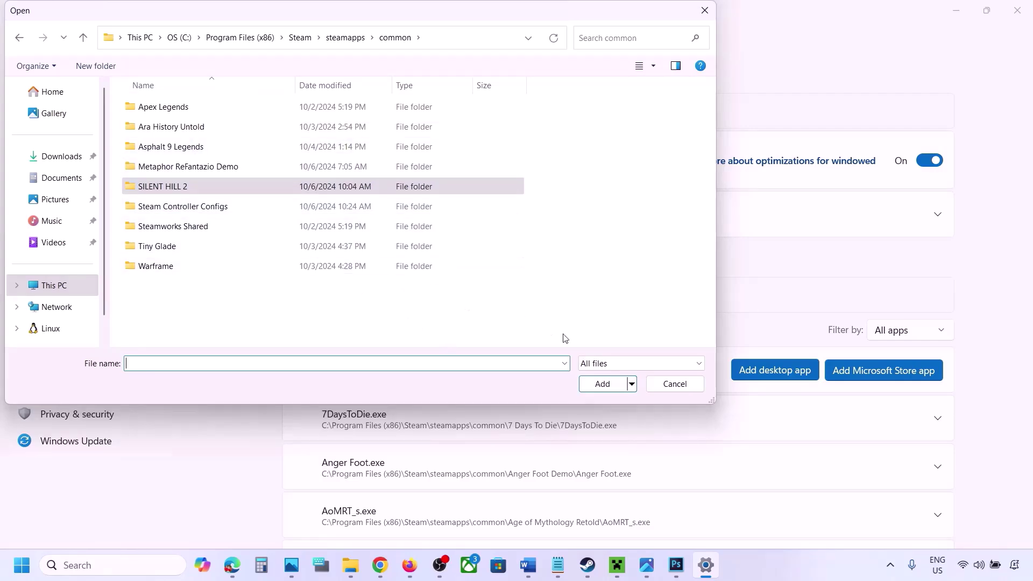
pyautogui.click(665, 388)
# Step: Set the GPU preference of ChainedTogether-Win64-Shipping.exe to High Performance (NVIDIA GeForce RTX 3050 Laptop GPU)
pyautogui.scroll(-5, 647, 417)
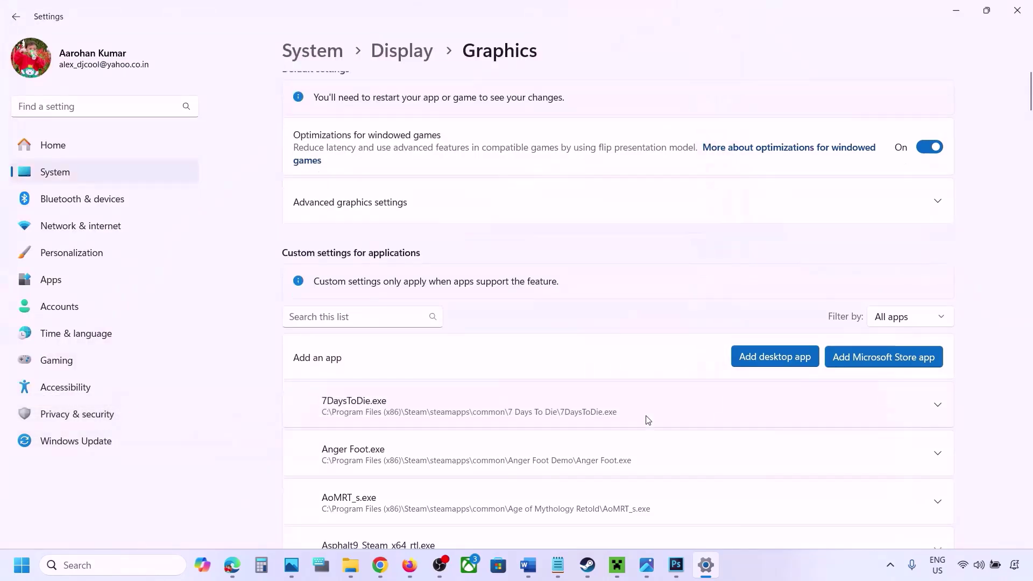
pyautogui.scroll(-4, 648, 419)
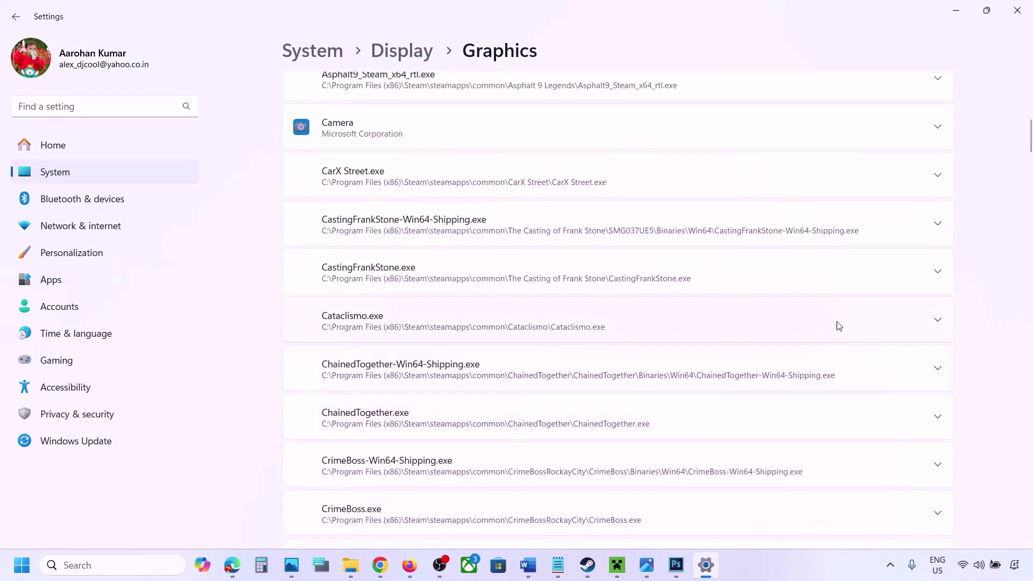
pyautogui.click(937, 372)
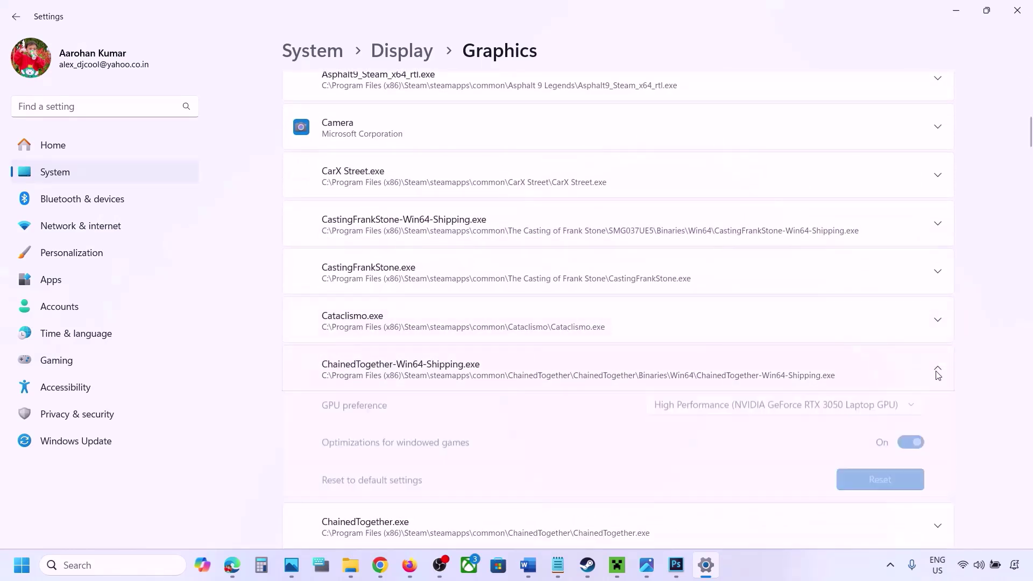
pyautogui.click(875, 410)
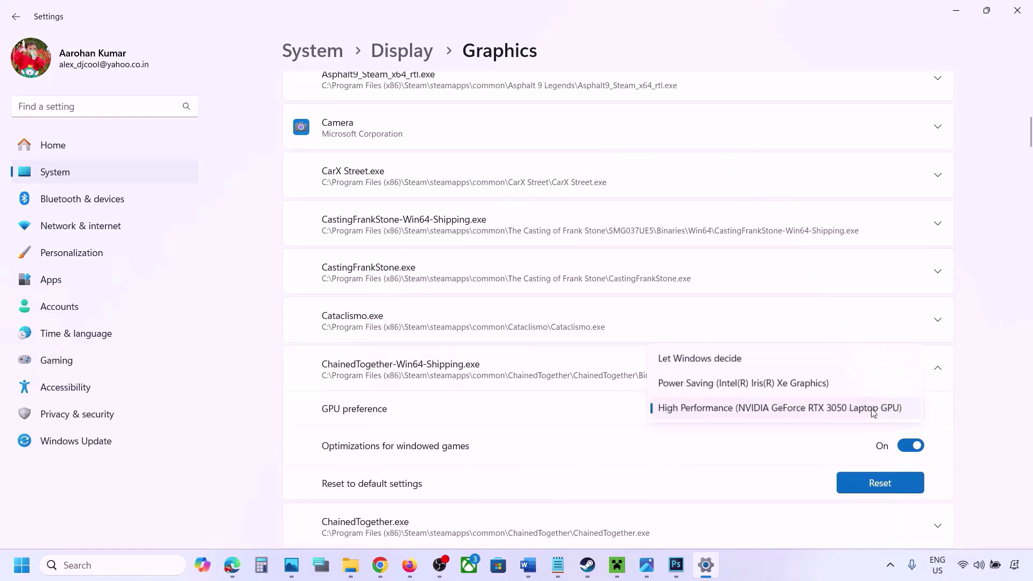
pyautogui.click(817, 410)
pyautogui.click(794, 560)
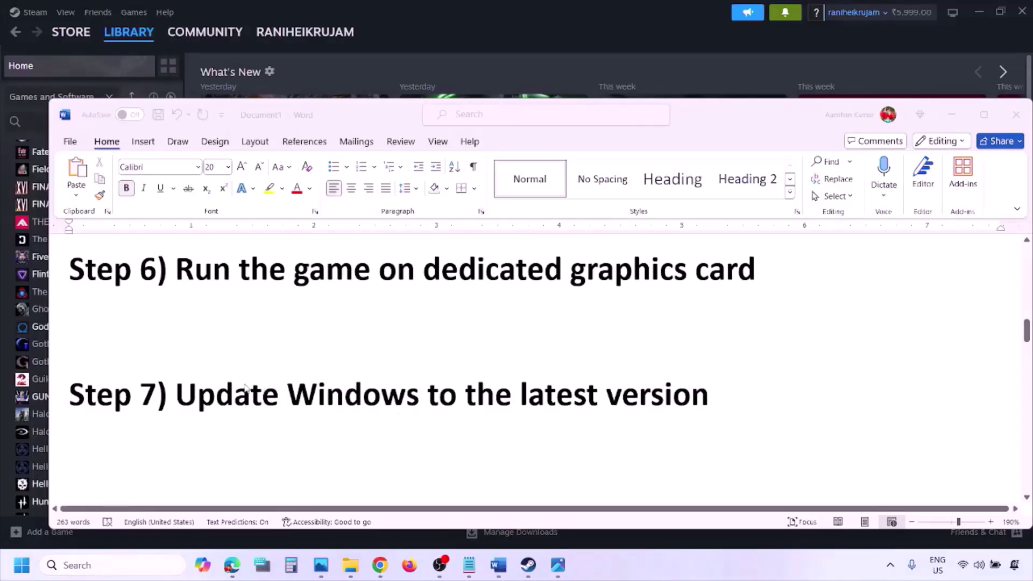
# Step: Highlight Step 7 in the Word document, and check for updates in Windows Update settings
pyautogui.click(229, 384)
pyautogui.moveTo(183, 395); pyautogui.dragTo(697, 407)
pyautogui.press('super+i')
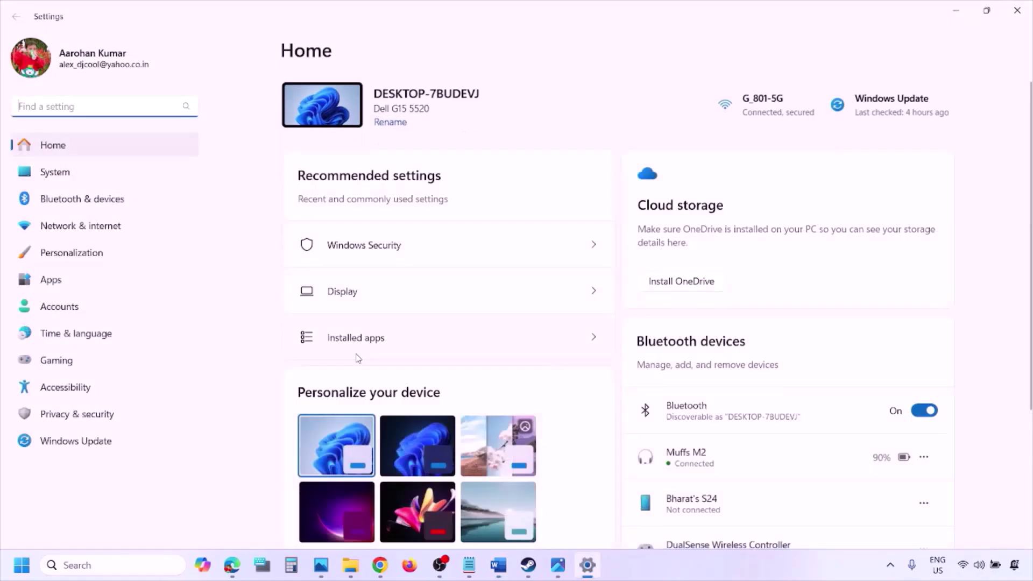
pyautogui.click(89, 447)
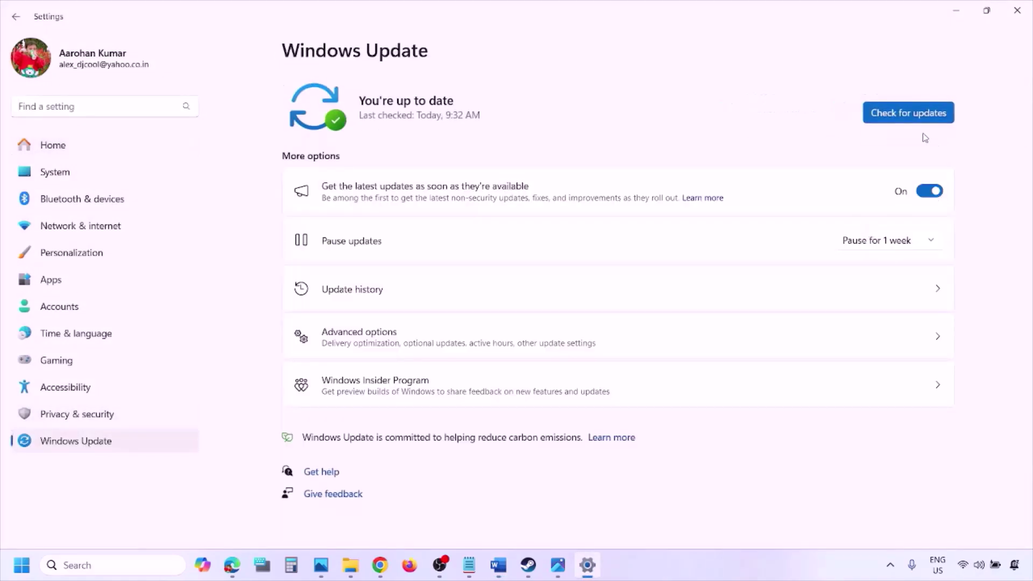
pyautogui.click(915, 114)
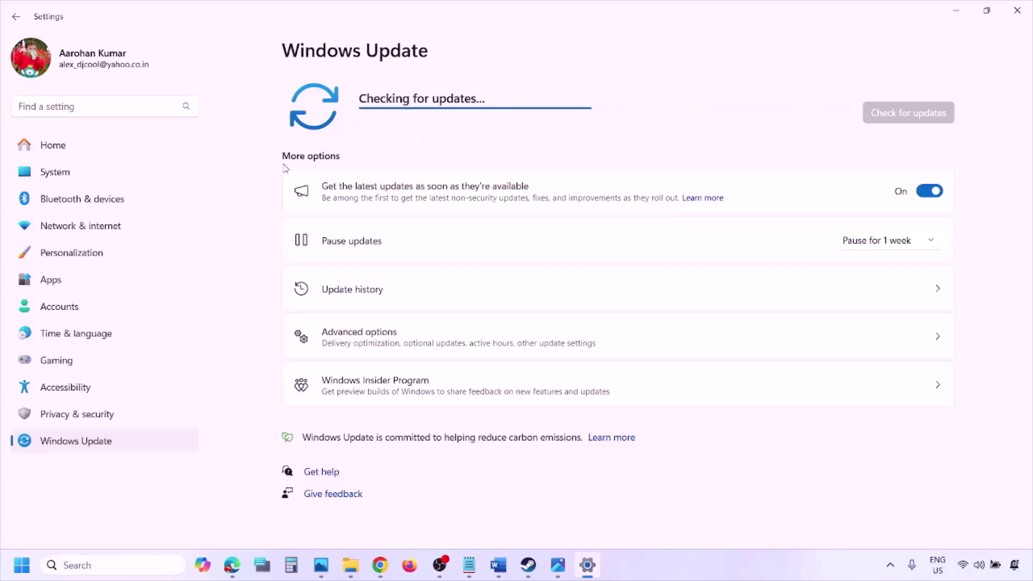
# Step: Show the computer's Restart option without restarting, and return to the Word document at Step 8
pyautogui.click(21, 565)
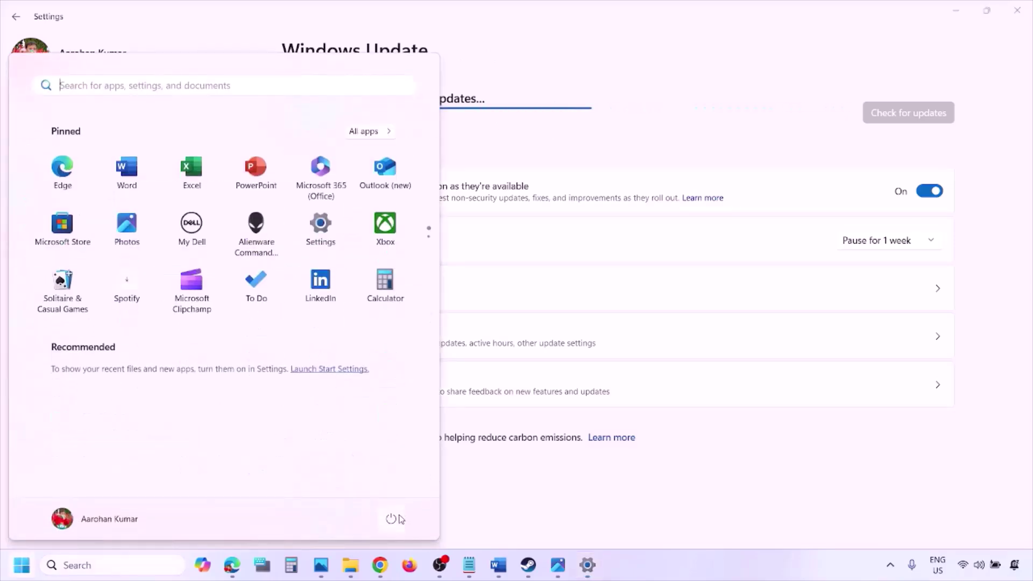
pyautogui.click(398, 520)
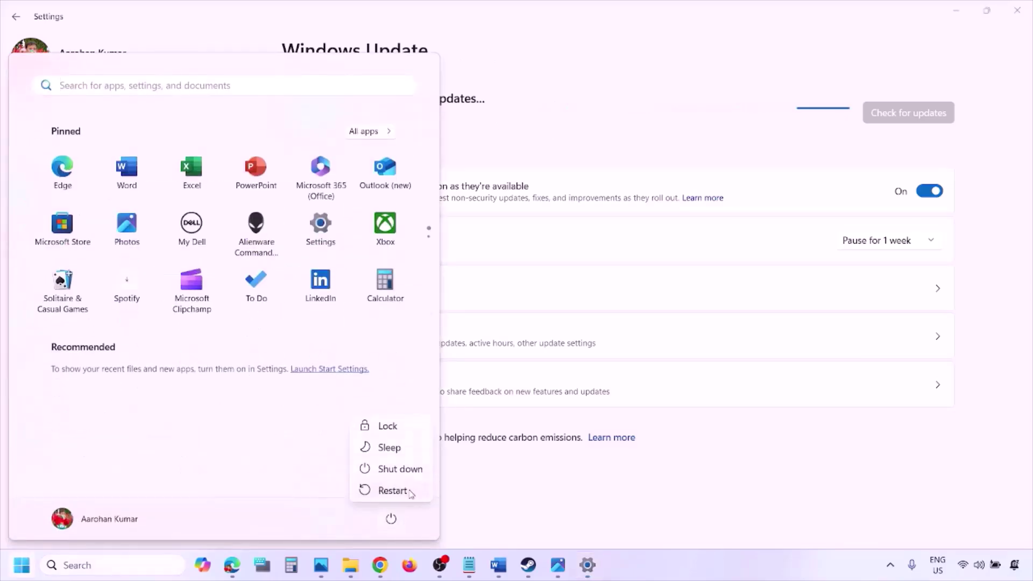
pyautogui.click(498, 565)
pyautogui.scroll(-3, 452, 418)
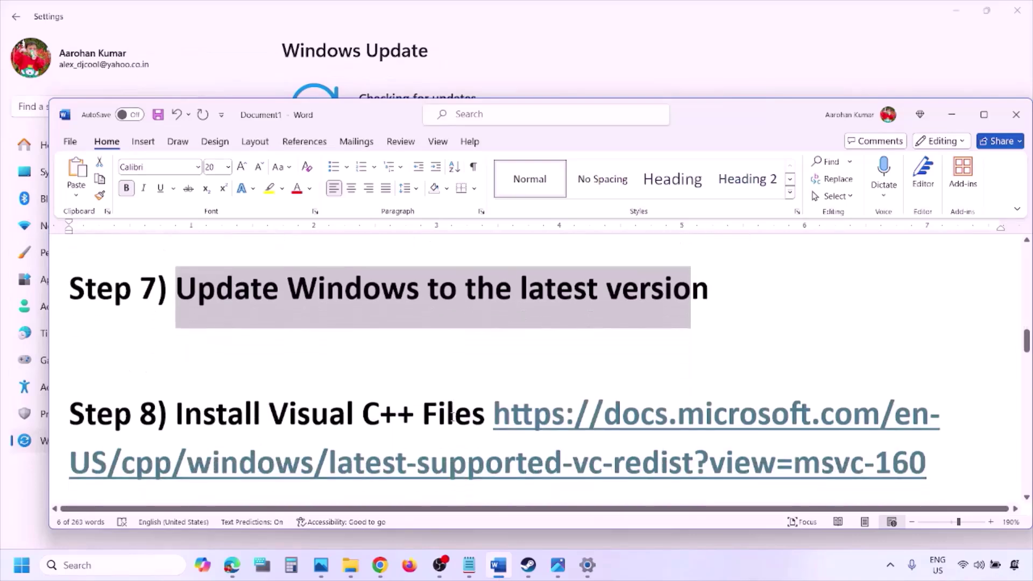
# Step: Copy the Visual C++ link from Step 8 and open it in a new Chrome window
pyautogui.scroll(-1, 452, 417)
pyautogui.moveTo(942, 448); pyautogui.dragTo(563, 398)
pyautogui.hotkey('ctrl', 'c')
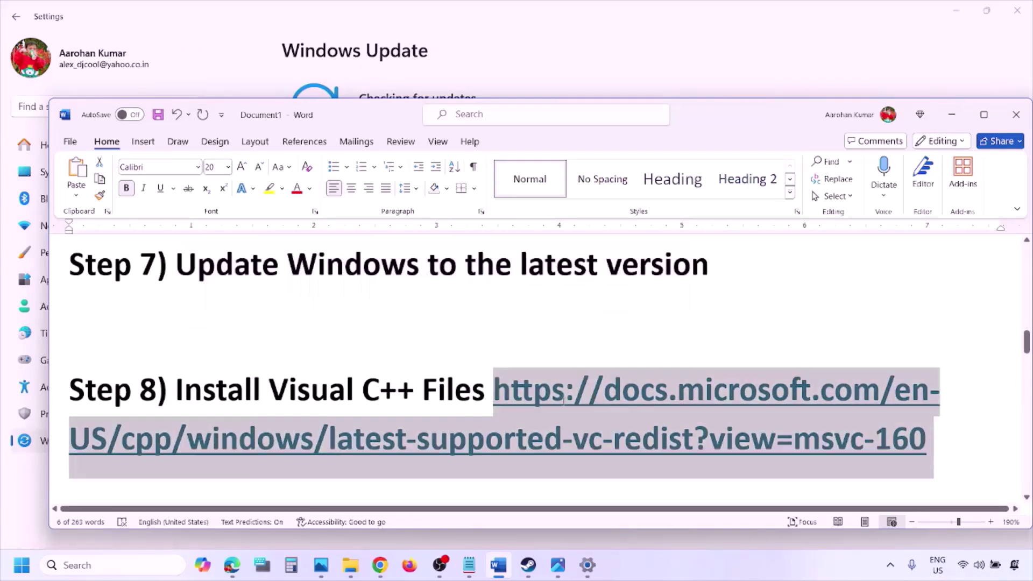
pyautogui.rightClick(385, 569)
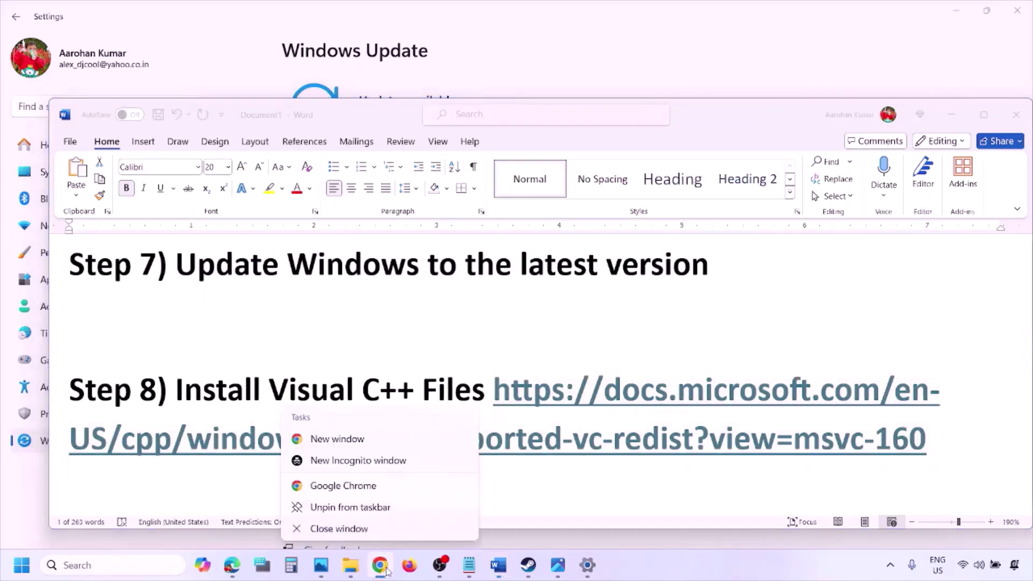
pyautogui.click(338, 450)
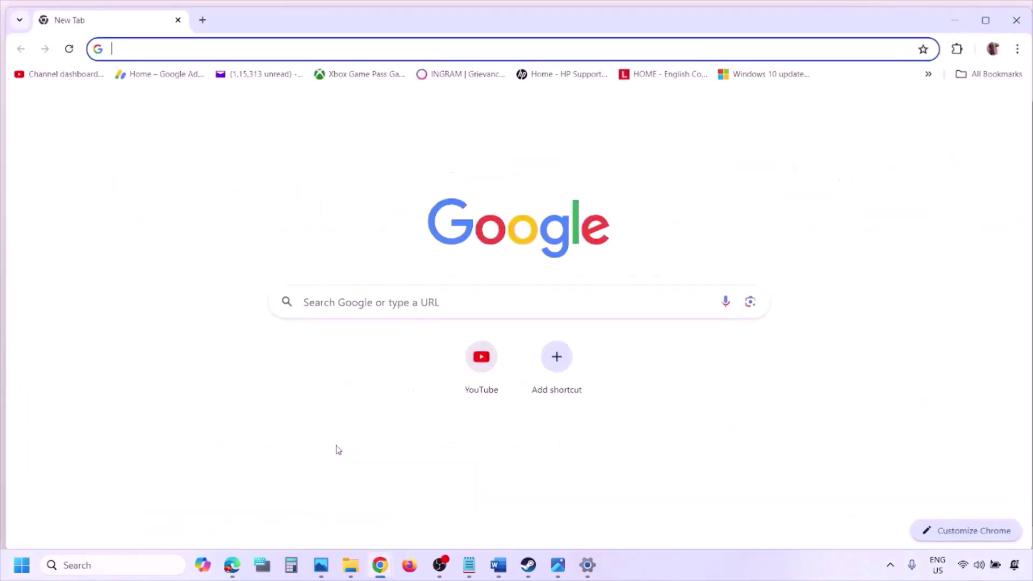
pyautogui.hotkey('ctrl', 'v')
pyautogui.press('Return')
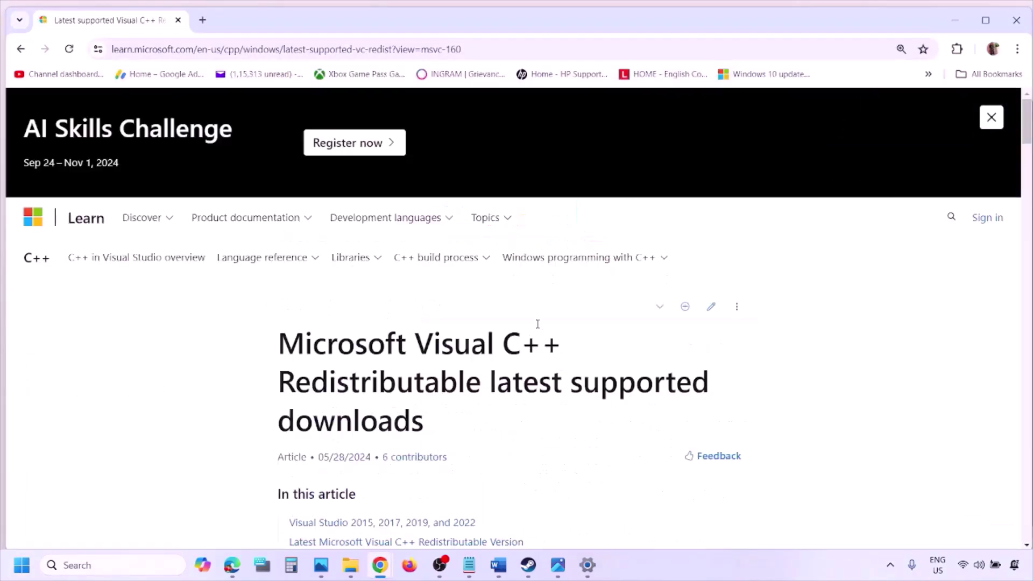
# Step: Highlight the "Visual Studio 2015, 2017, 2019, and 2022" heading and go to the table of redistributable download links
pyautogui.scroll(-6, 449, 315)
pyautogui.scroll(-4, 449, 315)
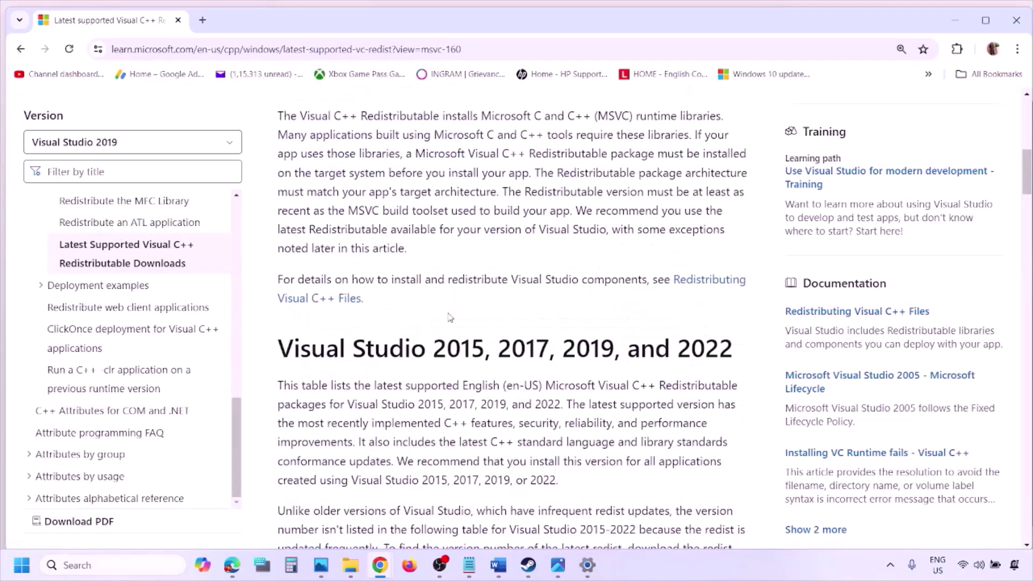
pyautogui.moveTo(332, 290); pyautogui.dragTo(694, 288)
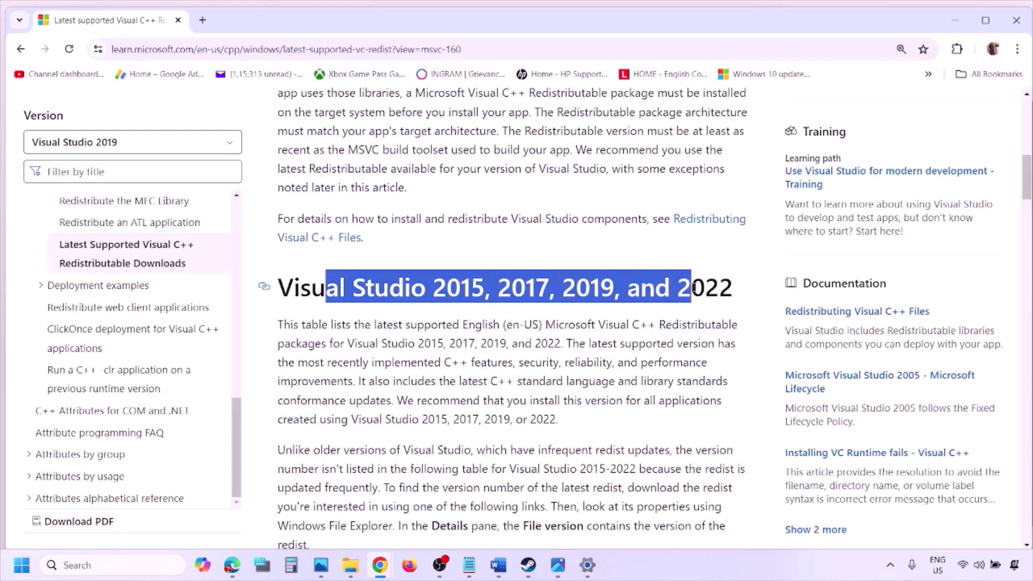
pyautogui.scroll(-10, 453, 385)
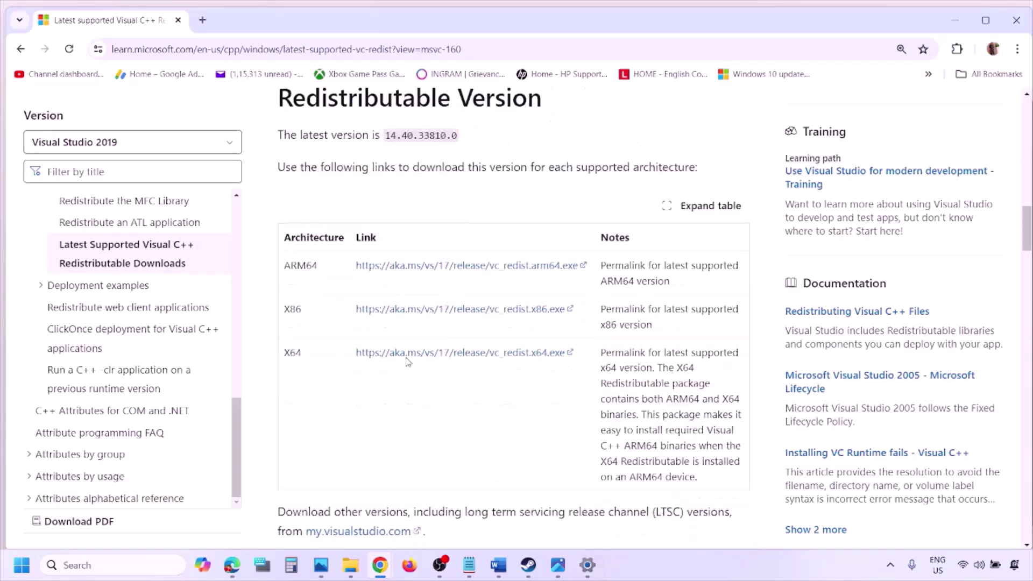
# Step: Point out the X86 and X64 rows, download vc_redist.x86.exe, and start its Repair setup
pyautogui.doubleClick(291, 310)
pyautogui.doubleClick(294, 352)
pyautogui.moveTo(284, 310); pyautogui.dragTo(508, 320)
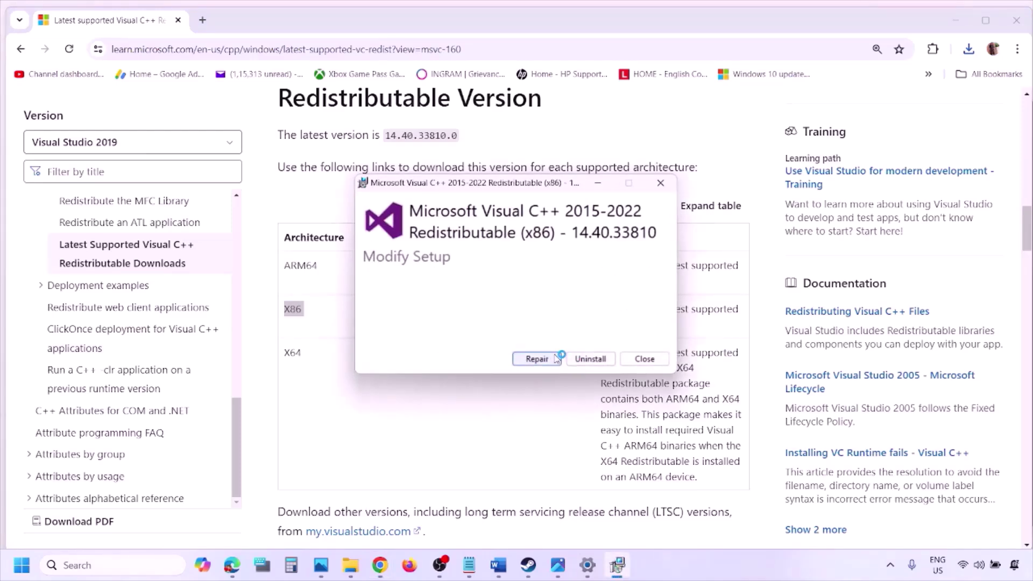
pyautogui.click(556, 359)
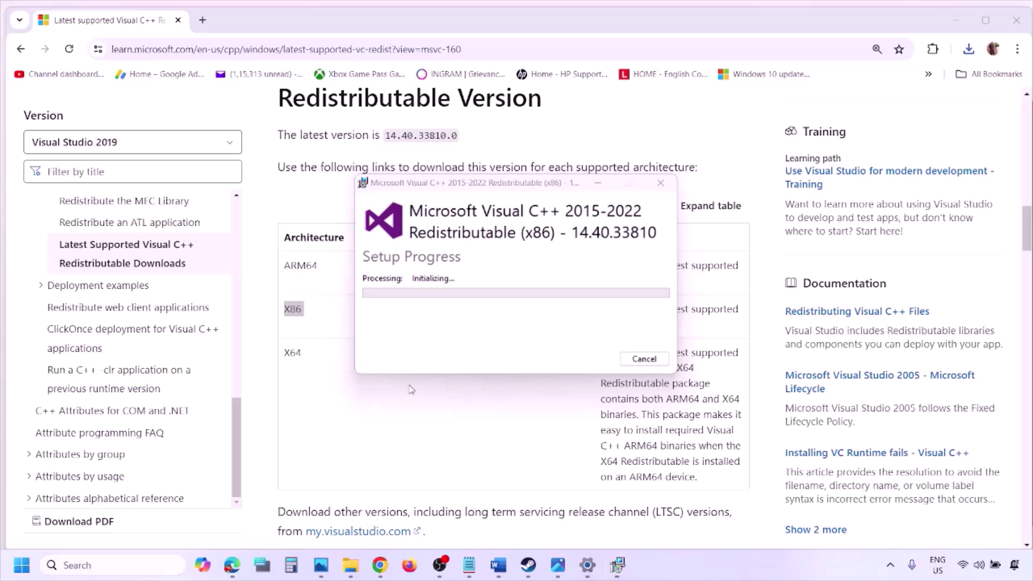
# Step: Download vc_redist.x64.exe from the X64 row and start its Repair setup
pyautogui.doubleClick(291, 354)
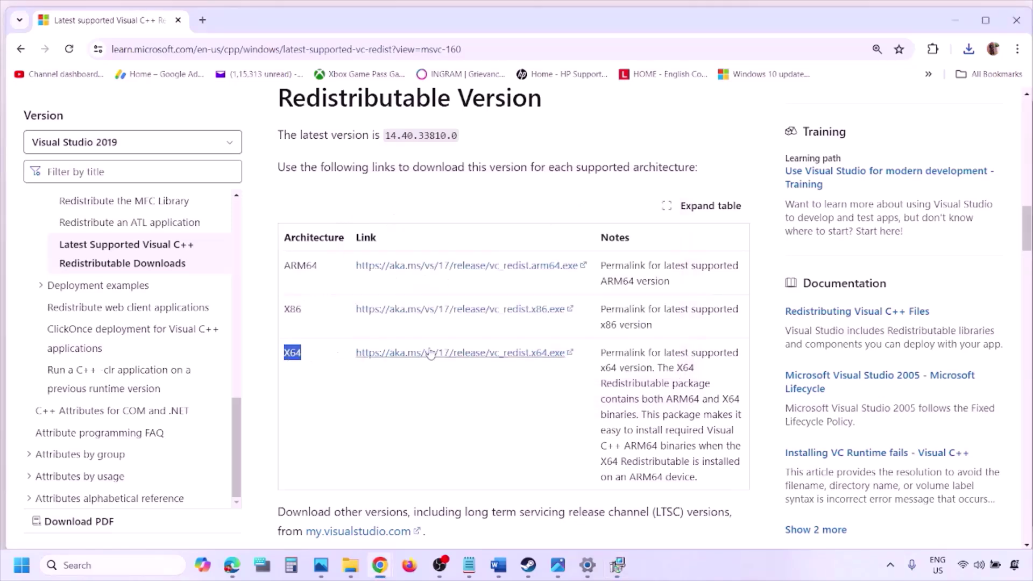
pyautogui.click(469, 358)
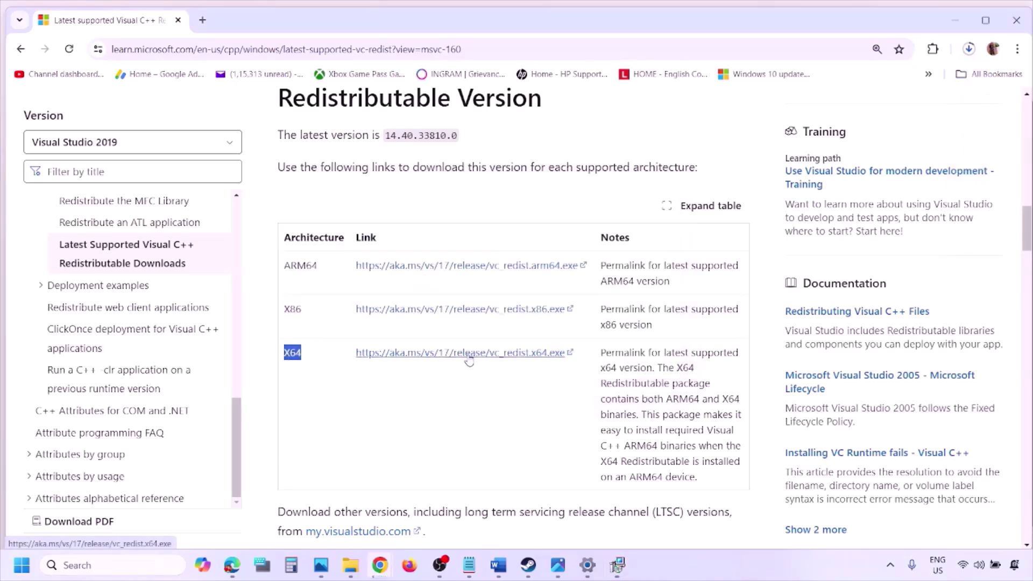
pyautogui.click(625, 567)
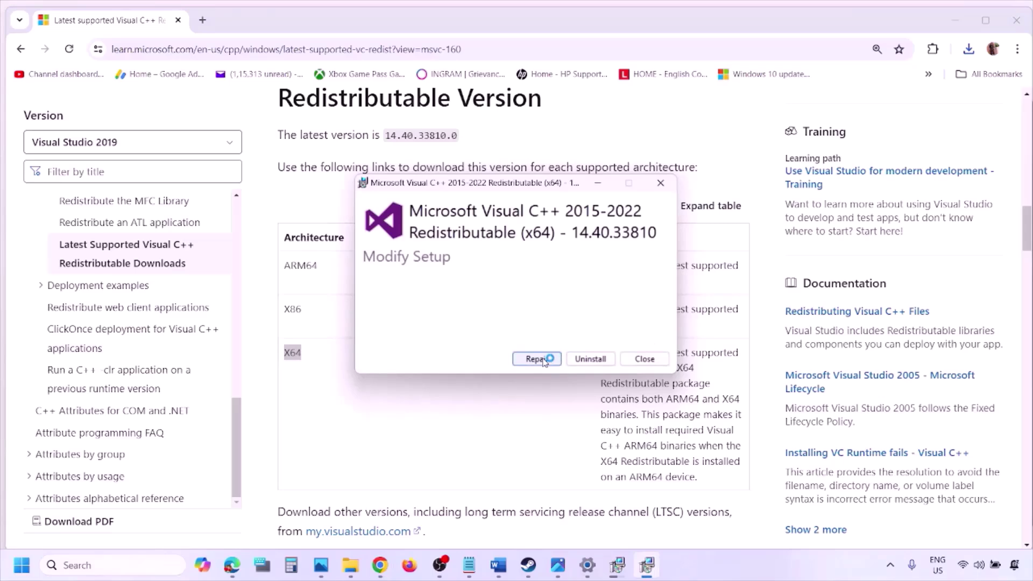
pyautogui.click(543, 360)
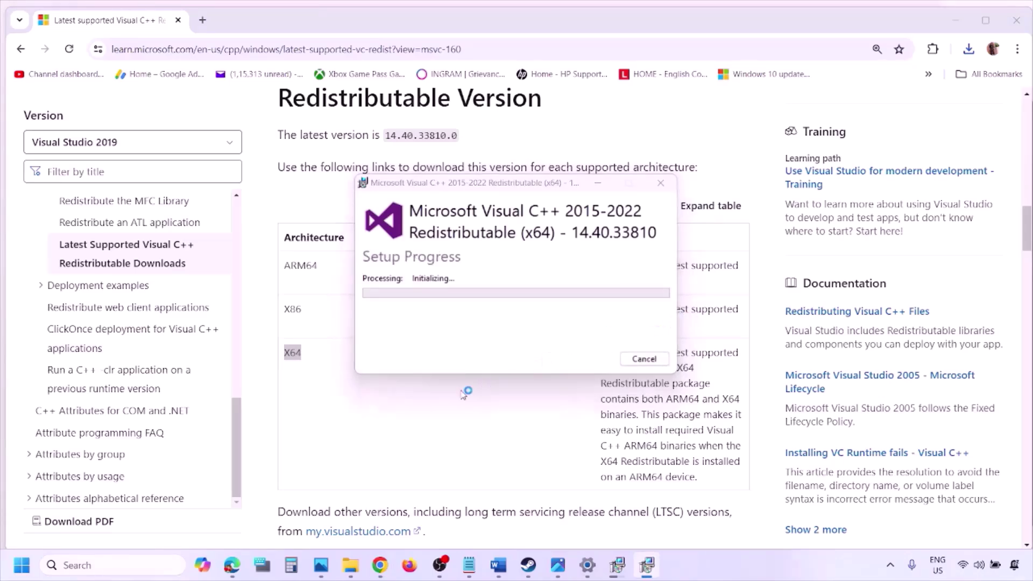
# Step: Arrange the x86 and x64 setup windows side by side to check their progress, and return to the web page
pyautogui.click(619, 568)
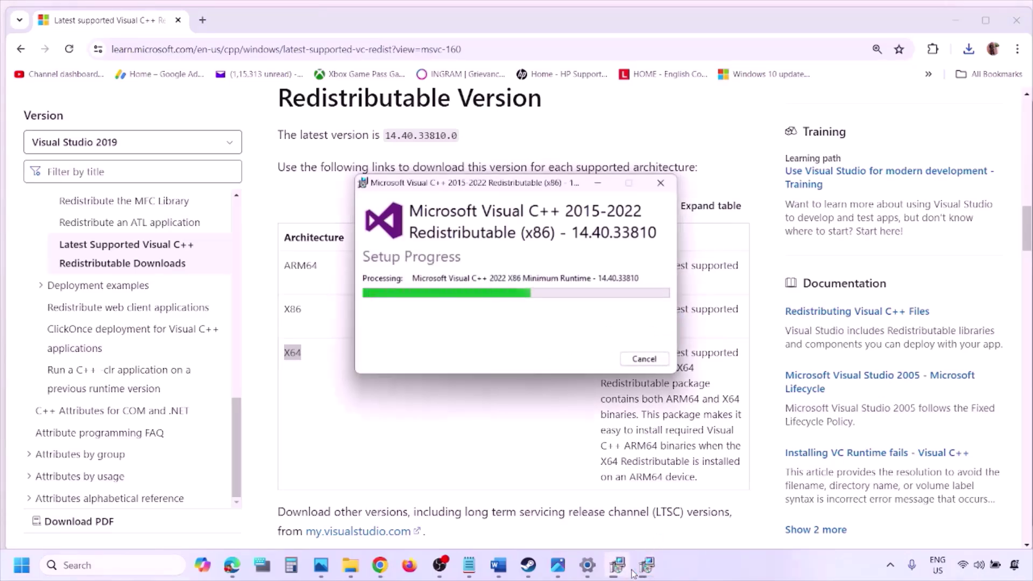
pyautogui.moveTo(568, 182); pyautogui.dragTo(328, 230)
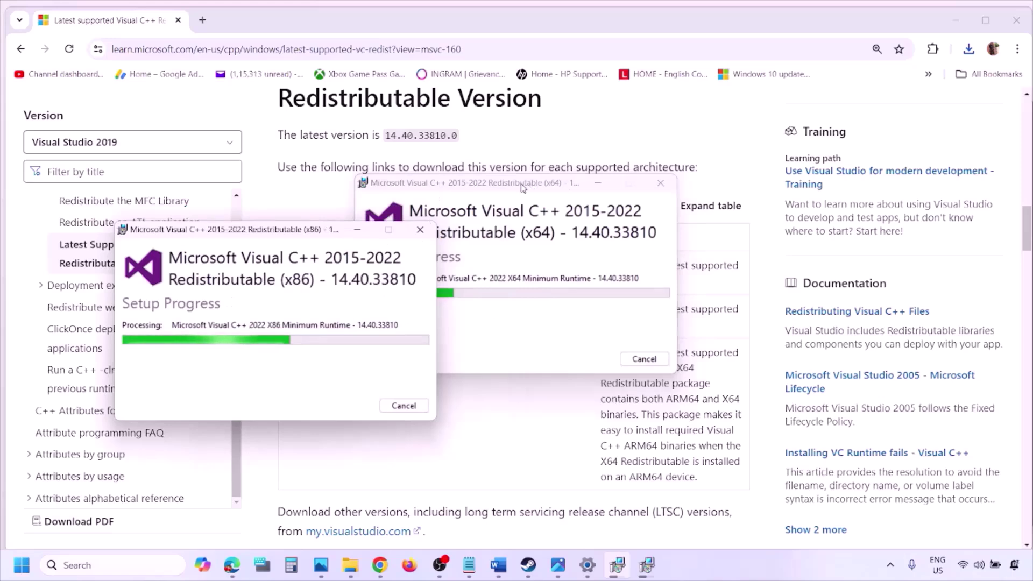
pyautogui.moveTo(440, 195); pyautogui.dragTo(570, 242)
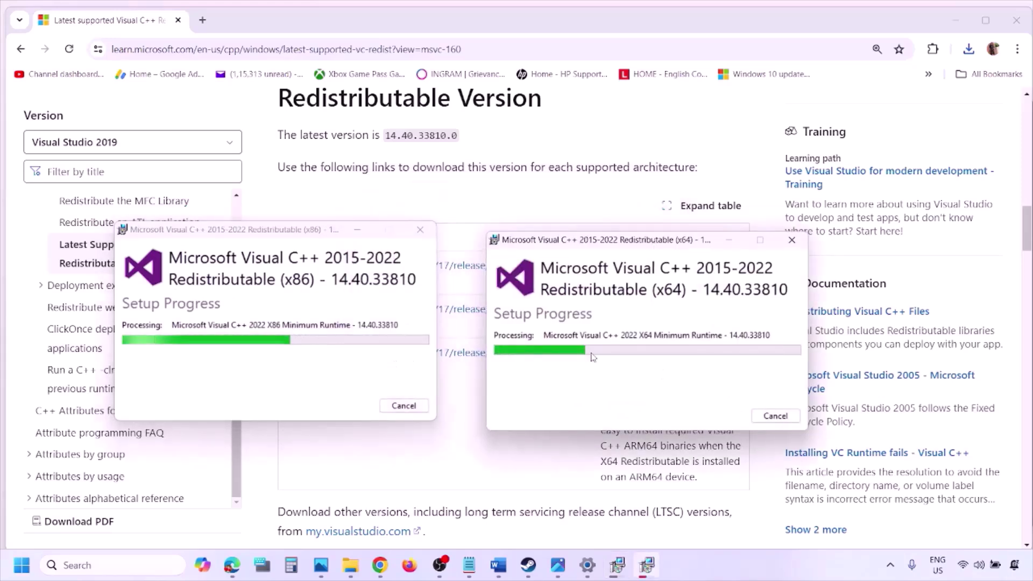
pyautogui.click(454, 466)
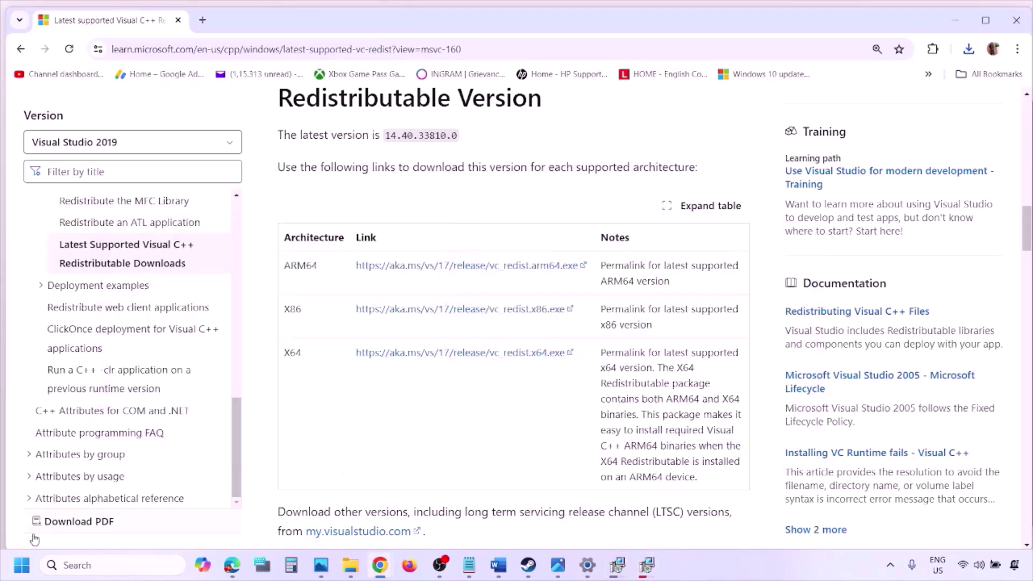
# Step: Show the computer's power options with Restart, and dismiss them without restarting
pyautogui.click(21, 565)
pyautogui.click(391, 518)
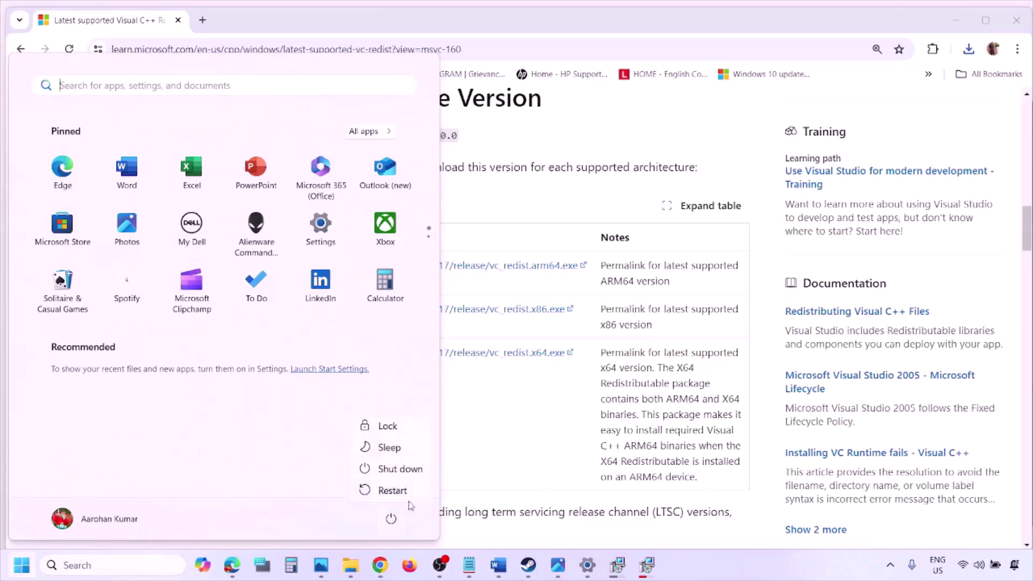
pyautogui.press('Escape')
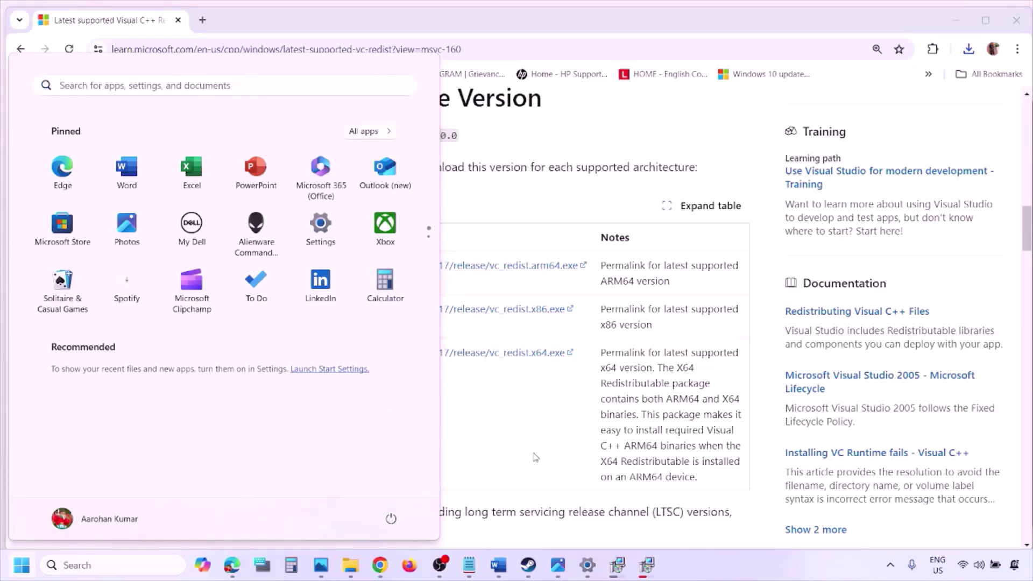
pyautogui.press('Escape')
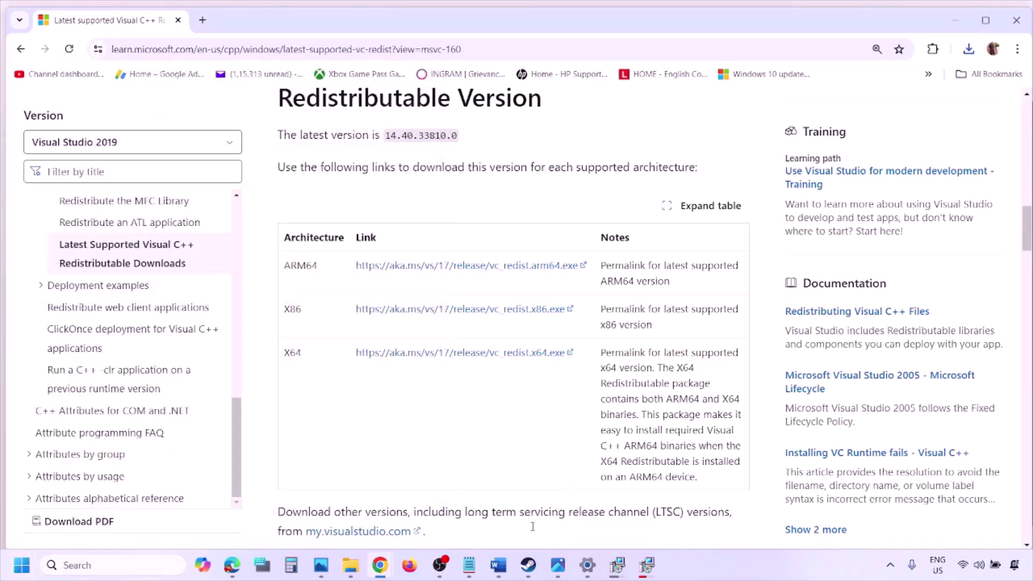
# Step: Switch to Word, maximize the document, and highlight Step 9's advice on unplugging external devices and disconnecting USB adapters
pyautogui.click(498, 565)
pyautogui.scroll(-5, 443, 365)
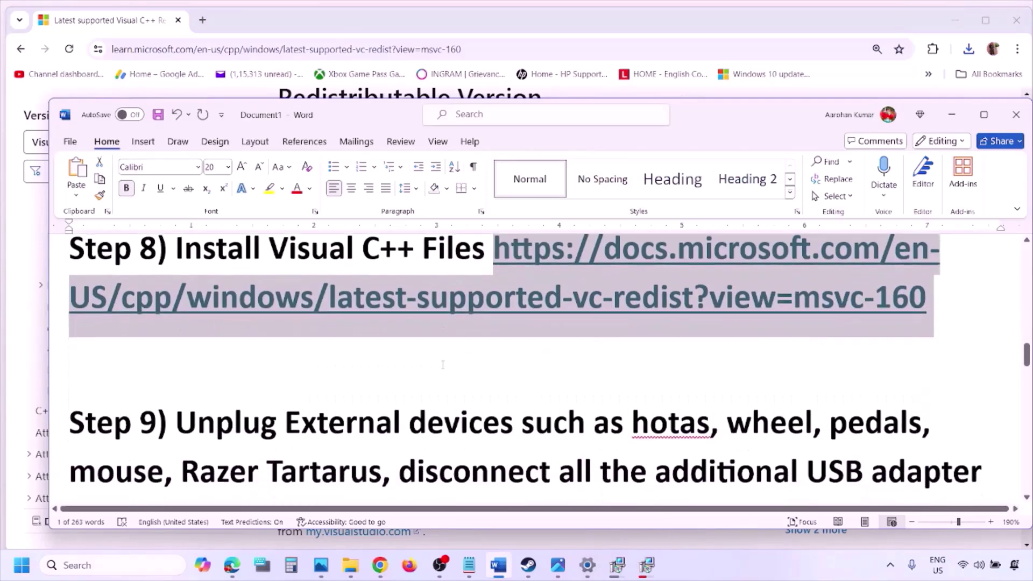
pyautogui.click(985, 115)
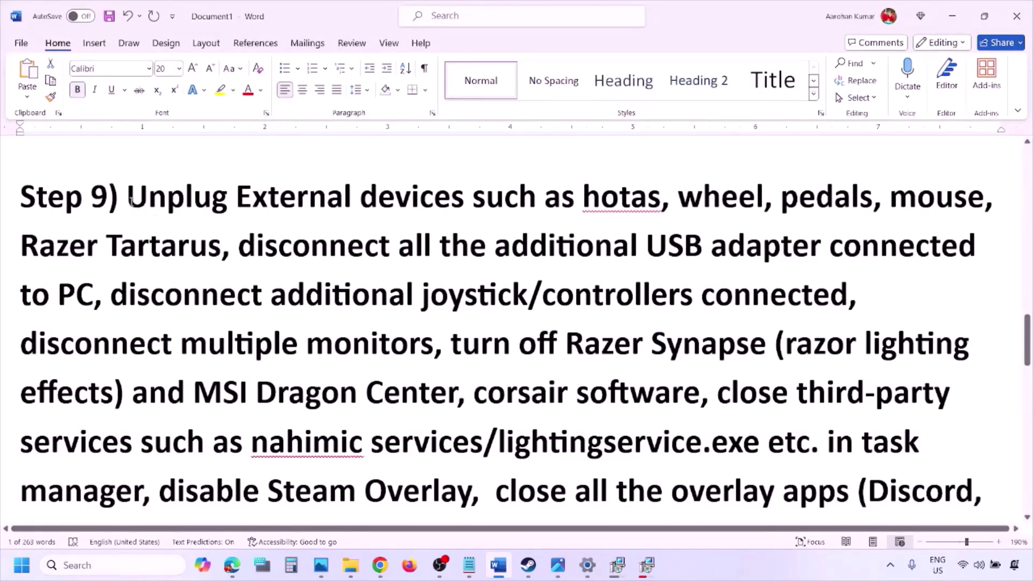
pyautogui.moveTo(130, 202); pyautogui.dragTo(767, 247)
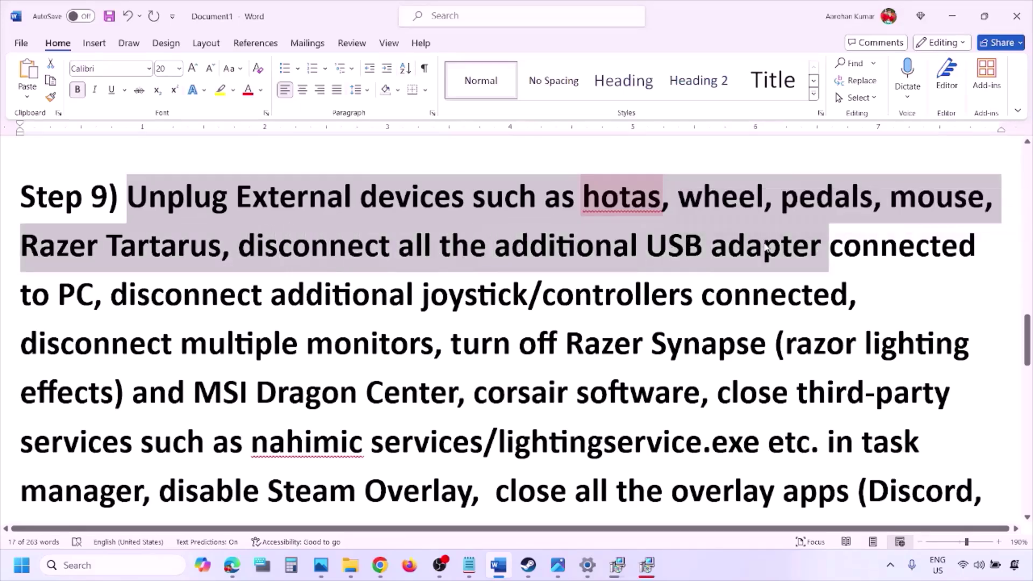
pyautogui.click(766, 245)
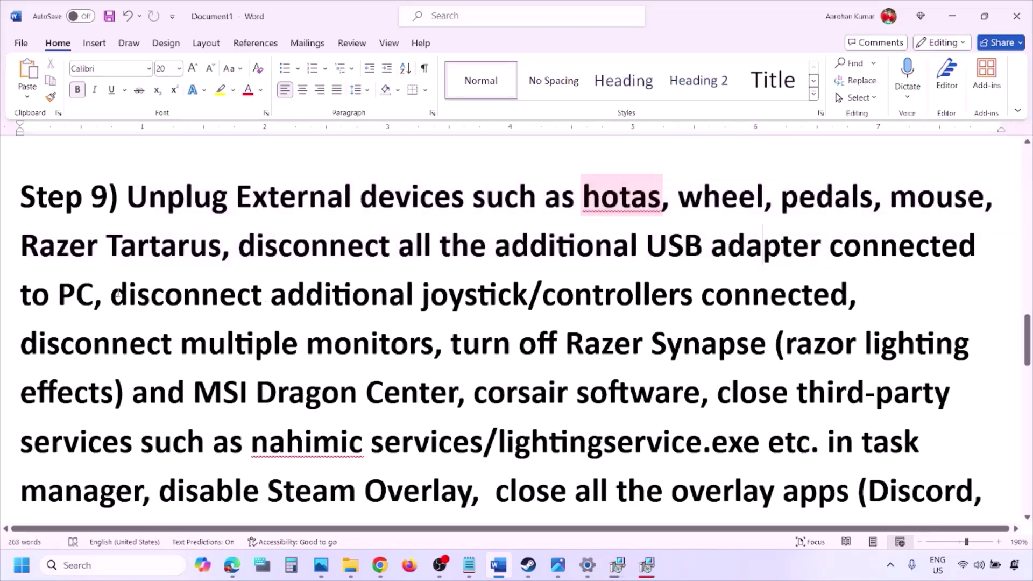
# Step: Highlight in turn Step 9's advice on controllers, multiple monitors, lighting software and third-party services, and disabling Steam Overlay
pyautogui.moveTo(117, 295); pyautogui.dragTo(849, 299)
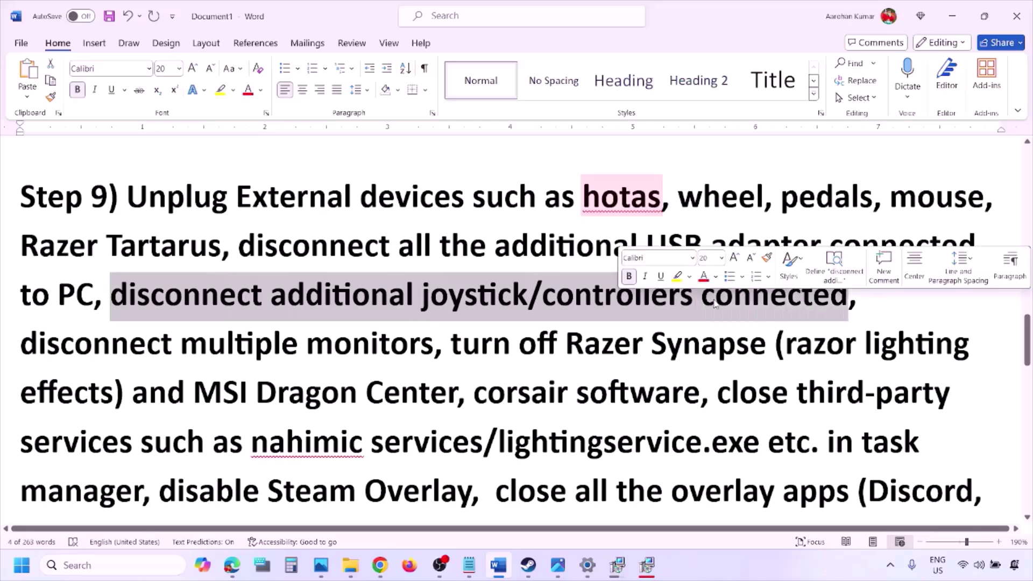
pyautogui.click(687, 322)
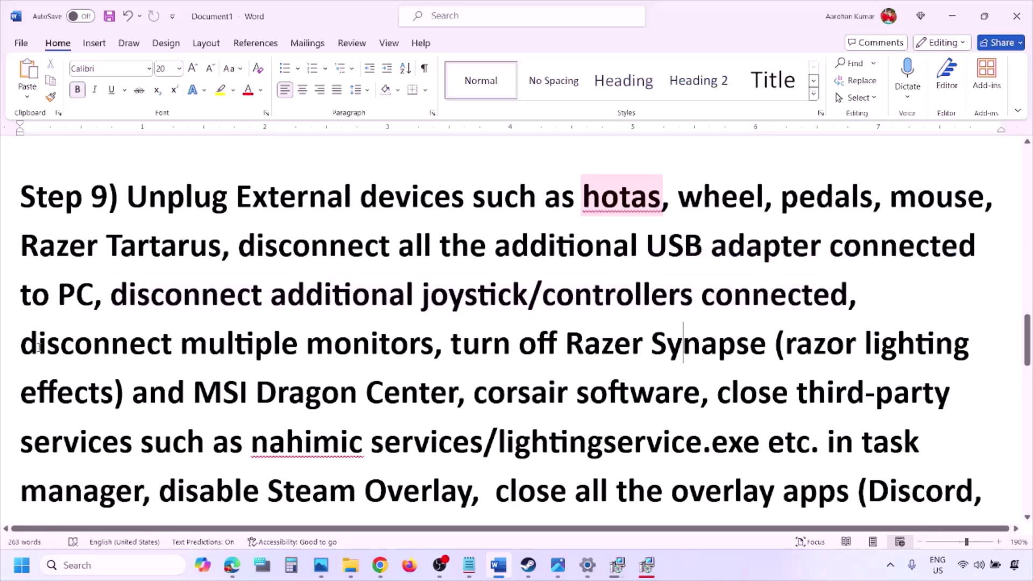
pyautogui.moveTo(141, 350); pyautogui.dragTo(360, 348)
pyautogui.scroll(-1, 456, 285)
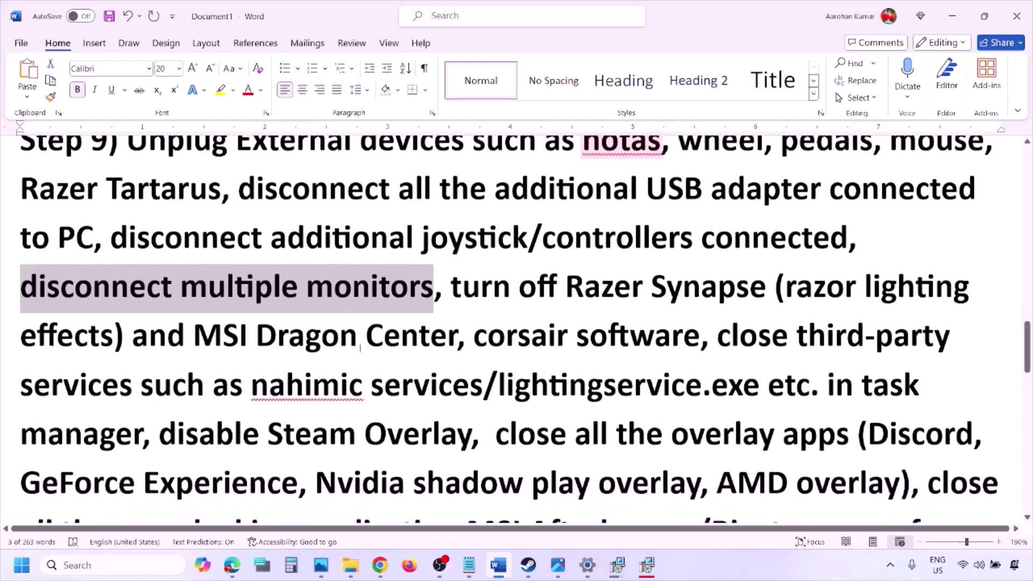
pyautogui.moveTo(454, 283); pyautogui.dragTo(144, 433)
pyautogui.scroll(-1, 208, 364)
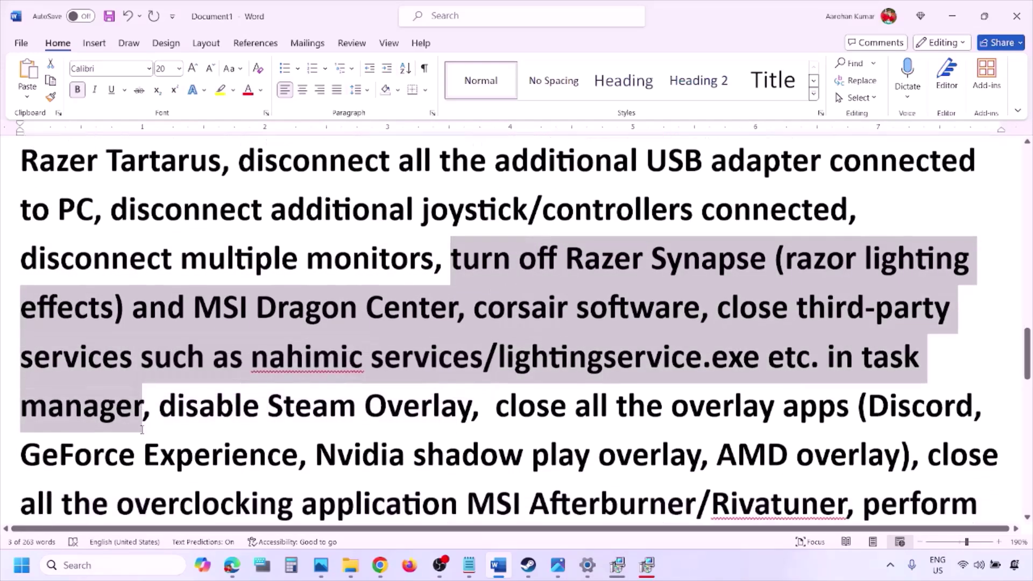
pyautogui.moveTo(183, 371); pyautogui.dragTo(474, 374)
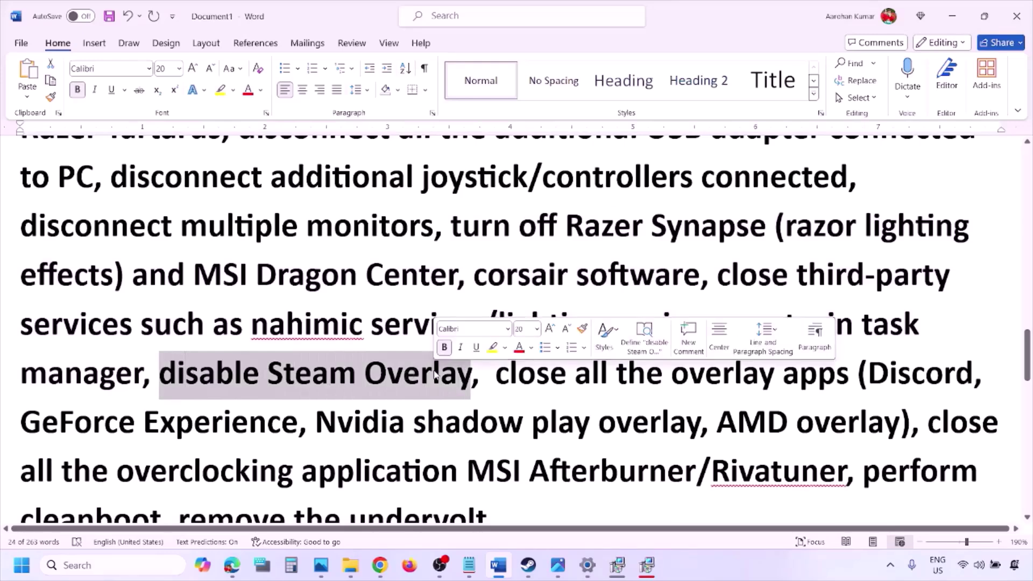
# Step: View the Steam Library screenshot 0.png with the game's Properties option, advance to the following image, and return to Step 9 in Word
pyautogui.click(715, 571)
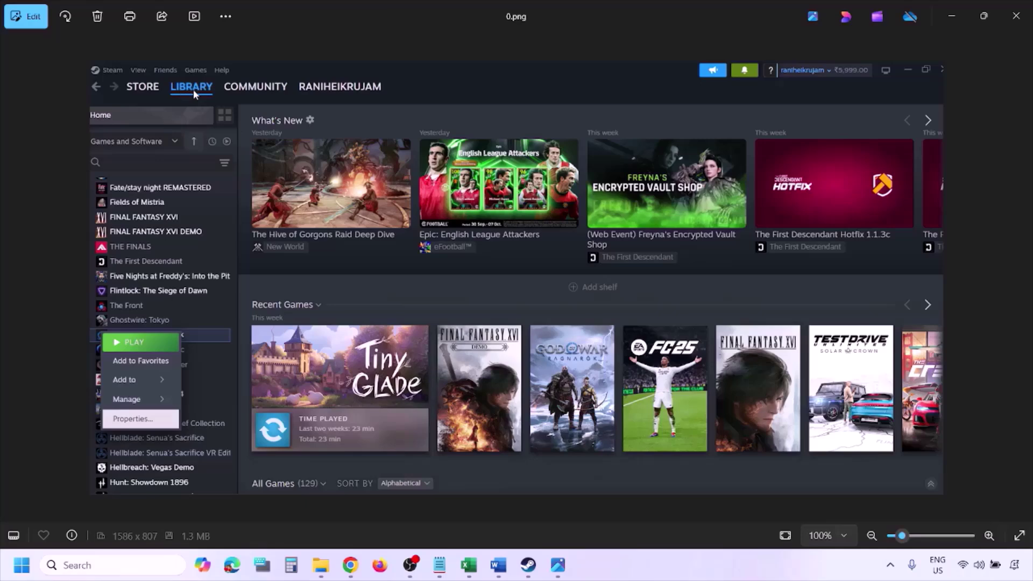
pyautogui.hotkey('ctrl', '+')
pyautogui.hotkey('ctrl', '-')
pyautogui.press('Right')
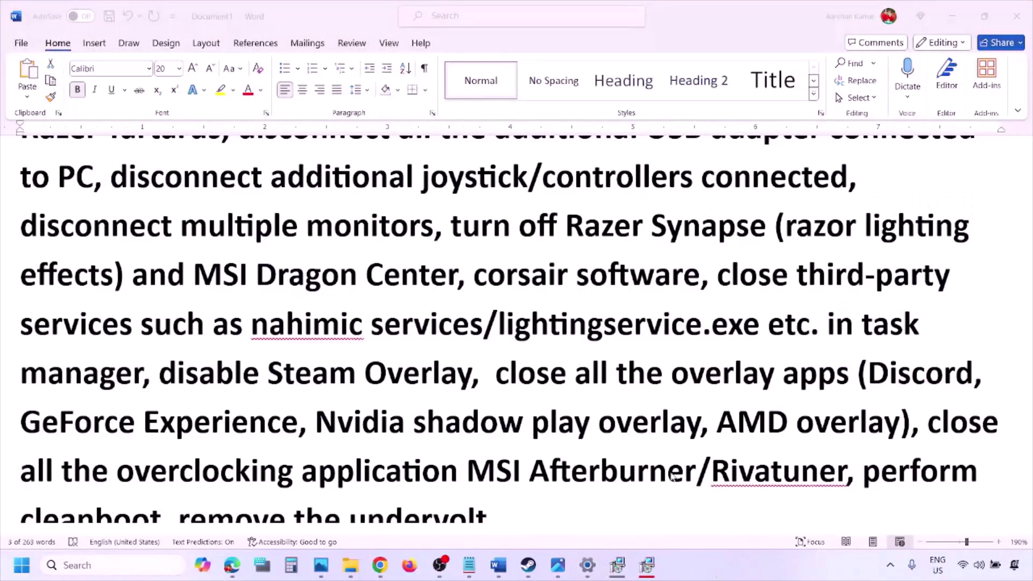
pyautogui.scroll(-2, 616, 429)
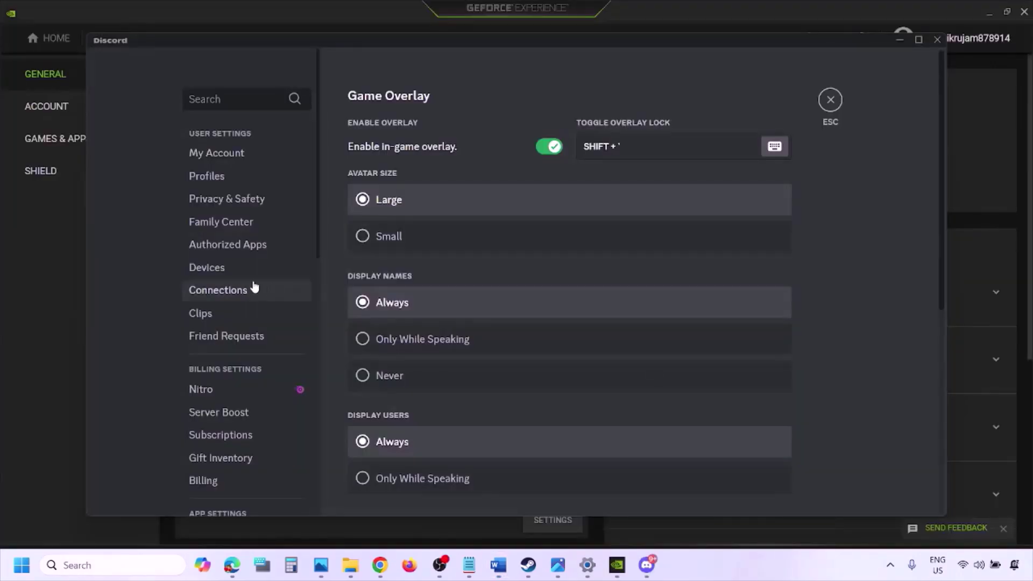
# Step: Turn off the in-game overlay in Discord's Game Overlay settings, and switch to GeForce Experience to turn off its In-Game Overlay
pyautogui.scroll(-10, 256, 291)
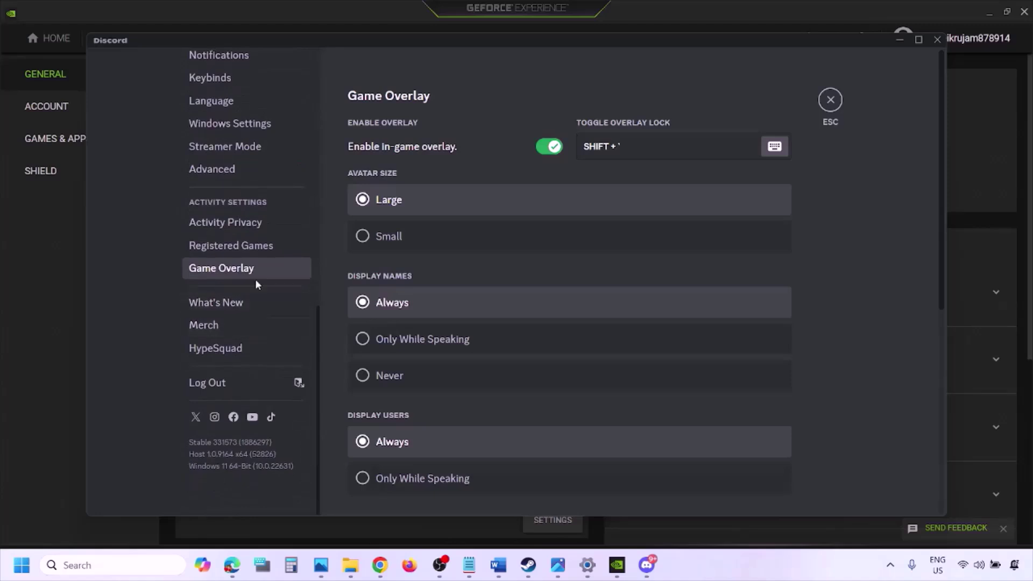
pyautogui.click(227, 276)
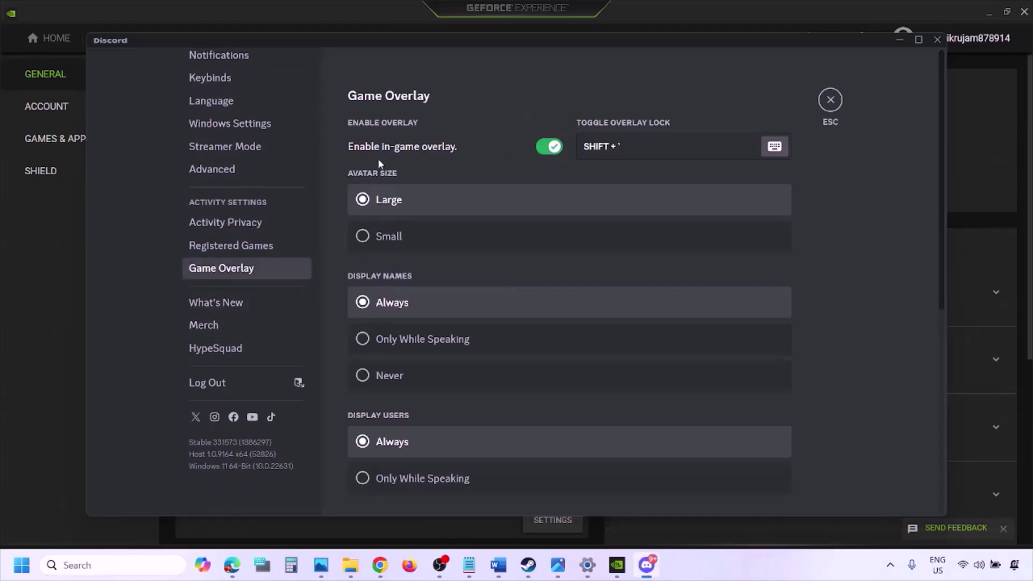
pyautogui.click(543, 147)
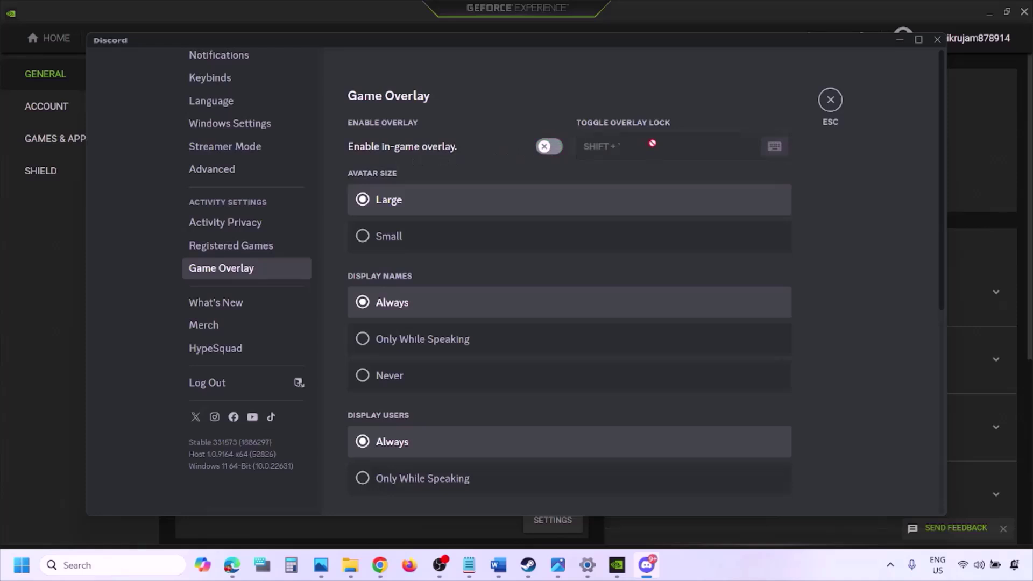
pyautogui.click(619, 566)
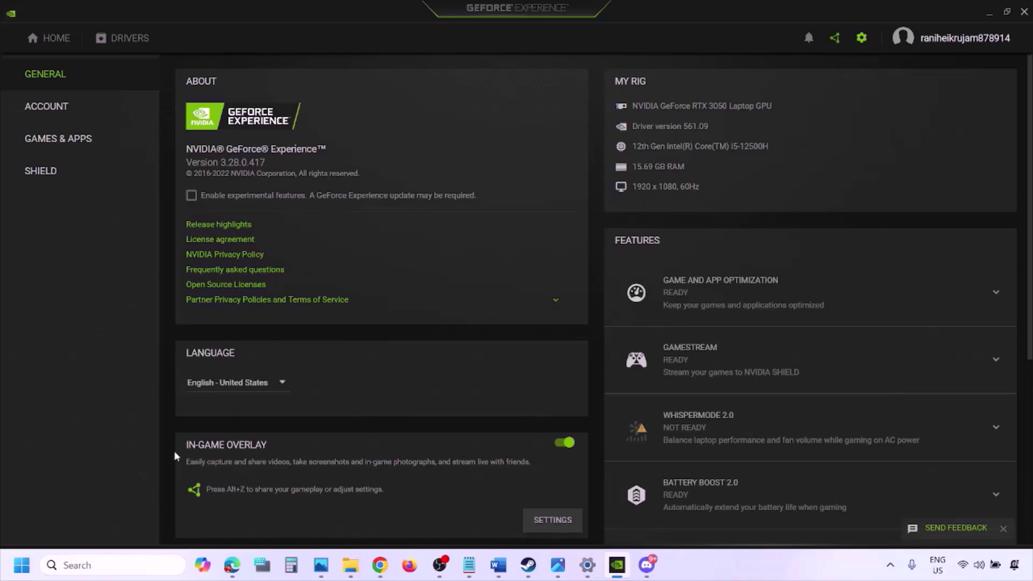
pyautogui.click(562, 444)
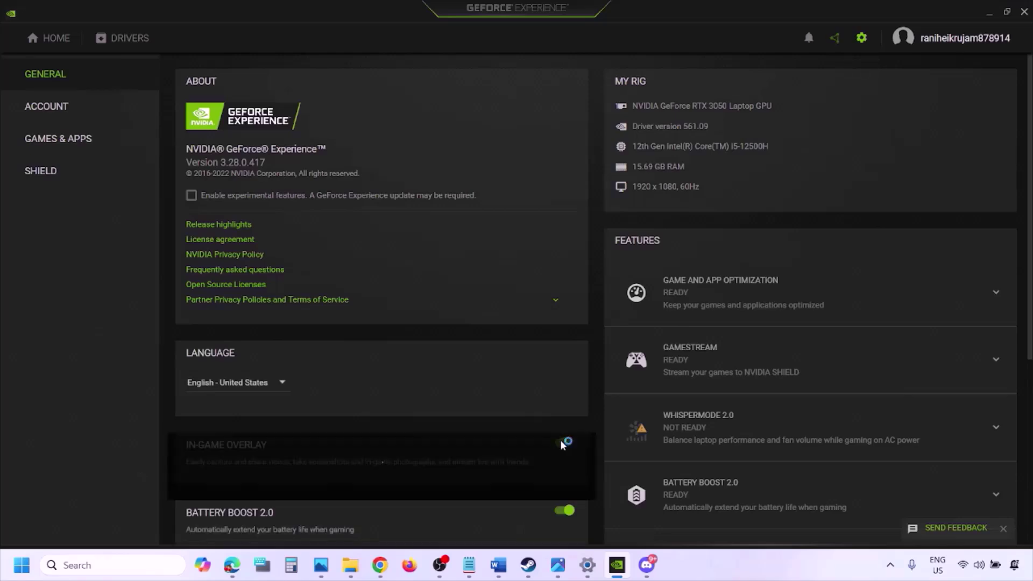
# Step: Return to Word and highlight Step 9's advice to close all the overlay apps
pyautogui.click(498, 565)
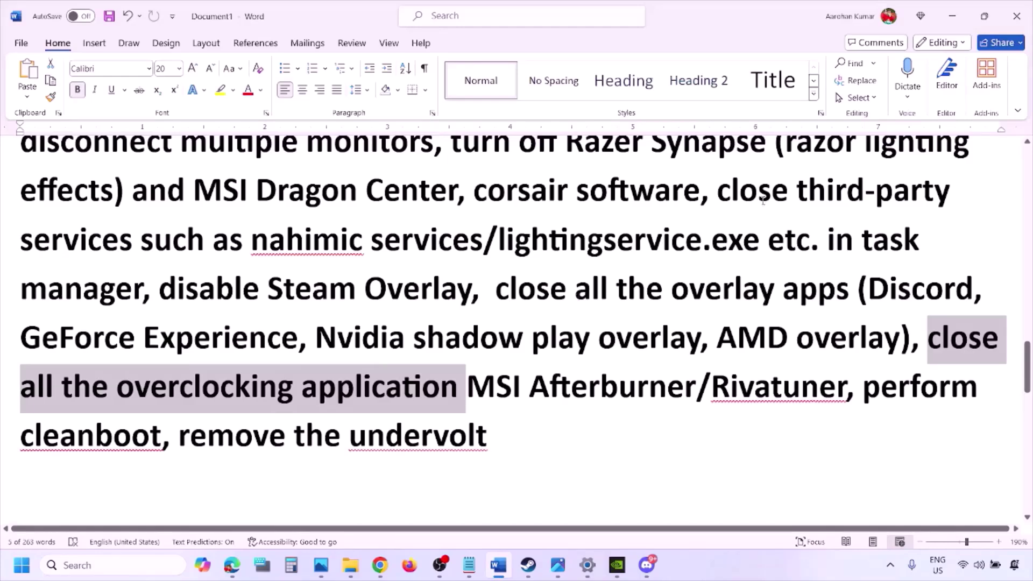
pyautogui.scroll(1, 742, 197)
pyautogui.scroll(-1, 515, 315)
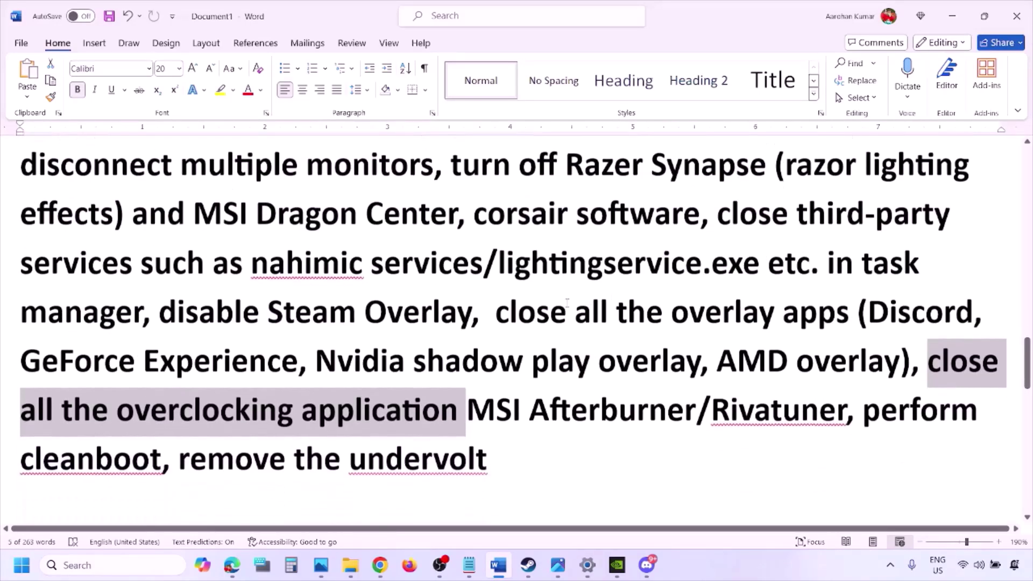
pyautogui.moveTo(510, 315); pyautogui.dragTo(829, 317)
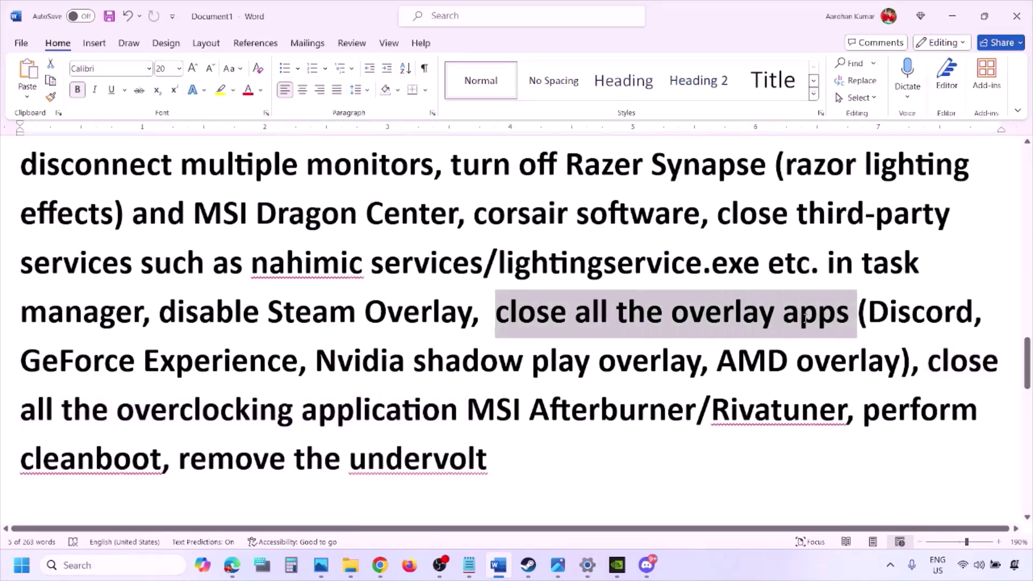
pyautogui.click(565, 316)
pyautogui.moveTo(499, 313); pyautogui.dragTo(856, 317)
# Step: Quit Discord and exit the NVIDIA application running in the system tray
pyautogui.click(891, 565)
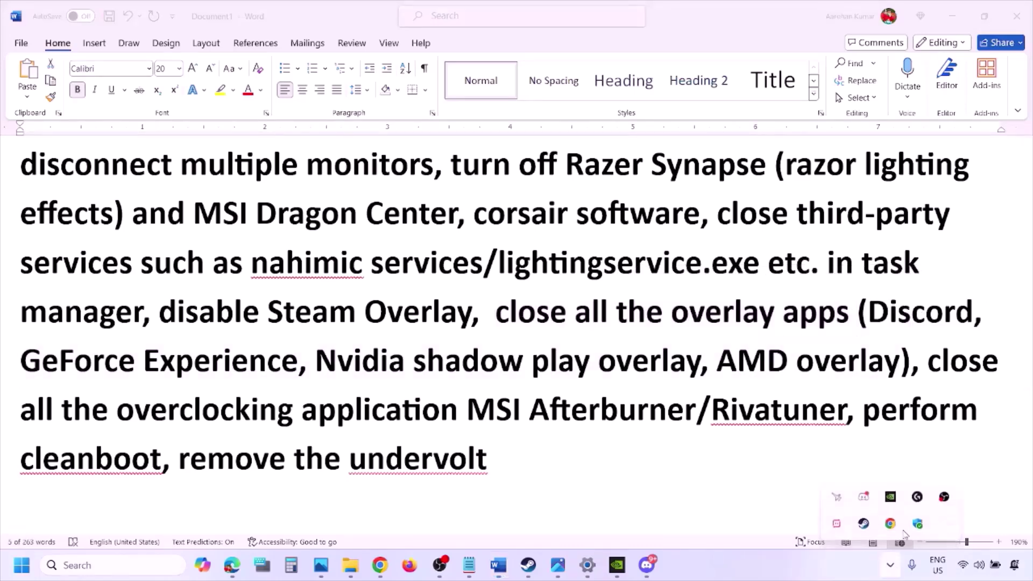
pyautogui.rightClick(867, 502)
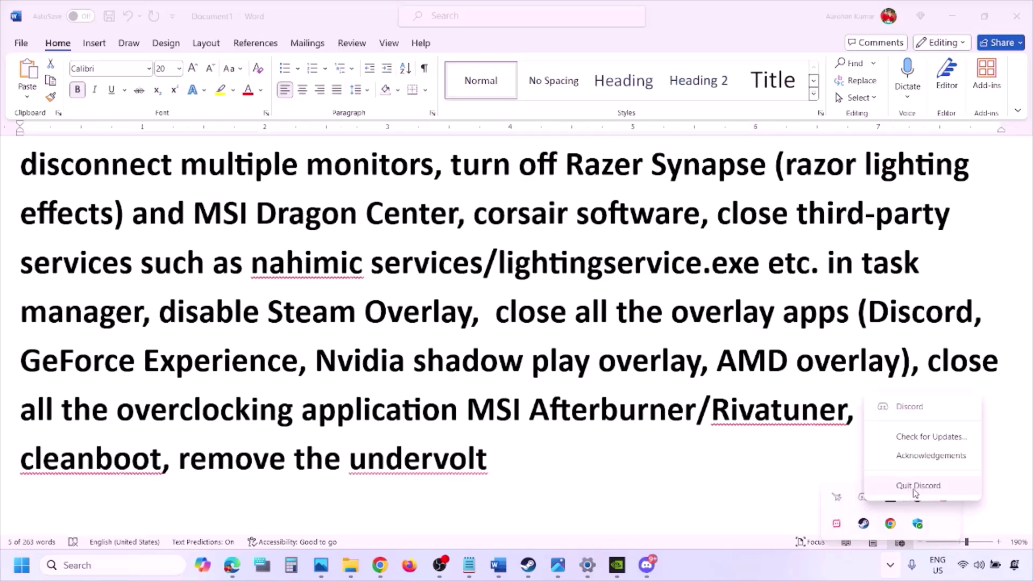
pyautogui.click(914, 487)
pyautogui.rightClick(863, 499)
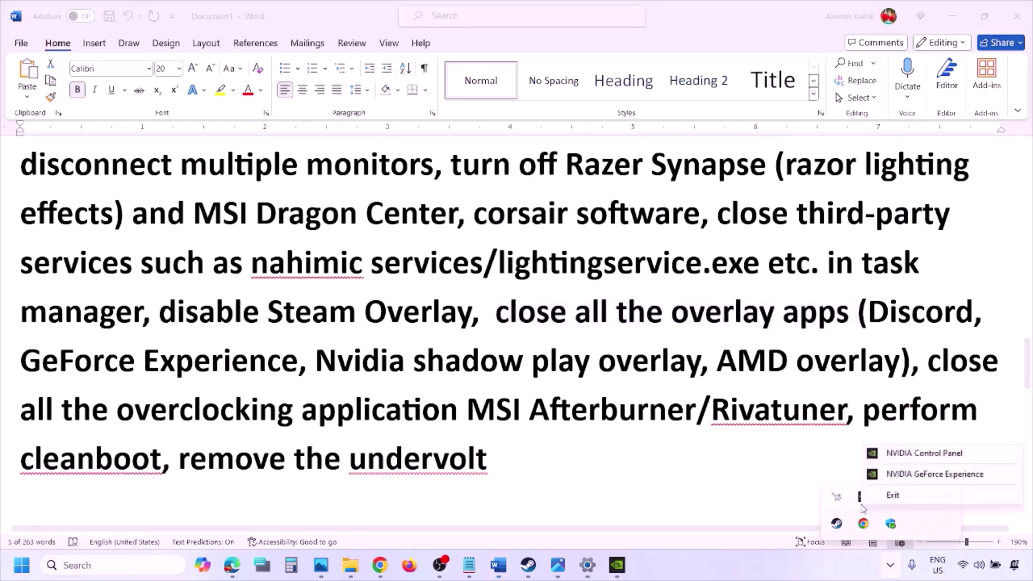
pyautogui.click(893, 502)
# Step: Quit G HUB and the pink-icon background app in the system tray
pyautogui.rightClick(863, 499)
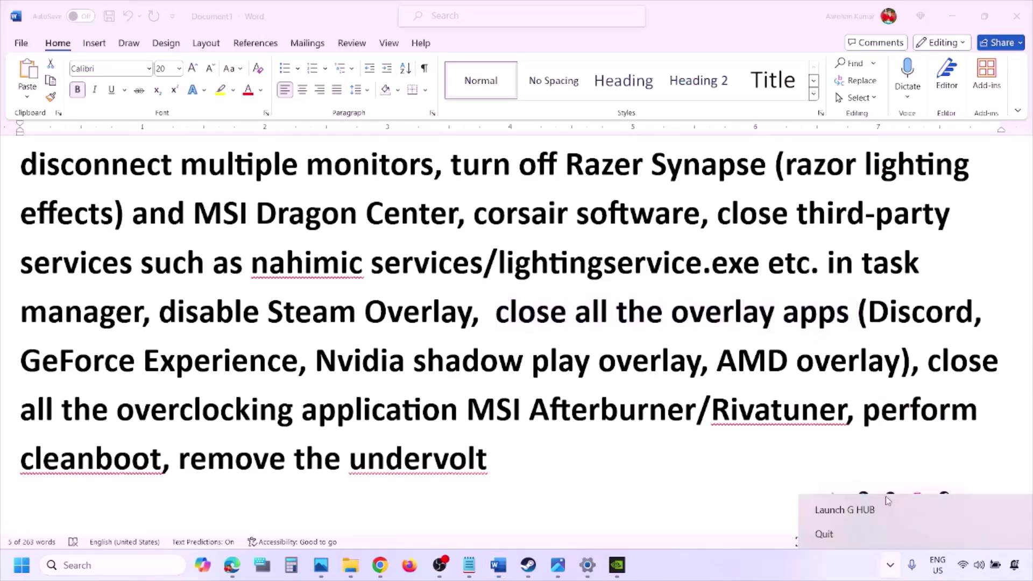
pyautogui.click(886, 509)
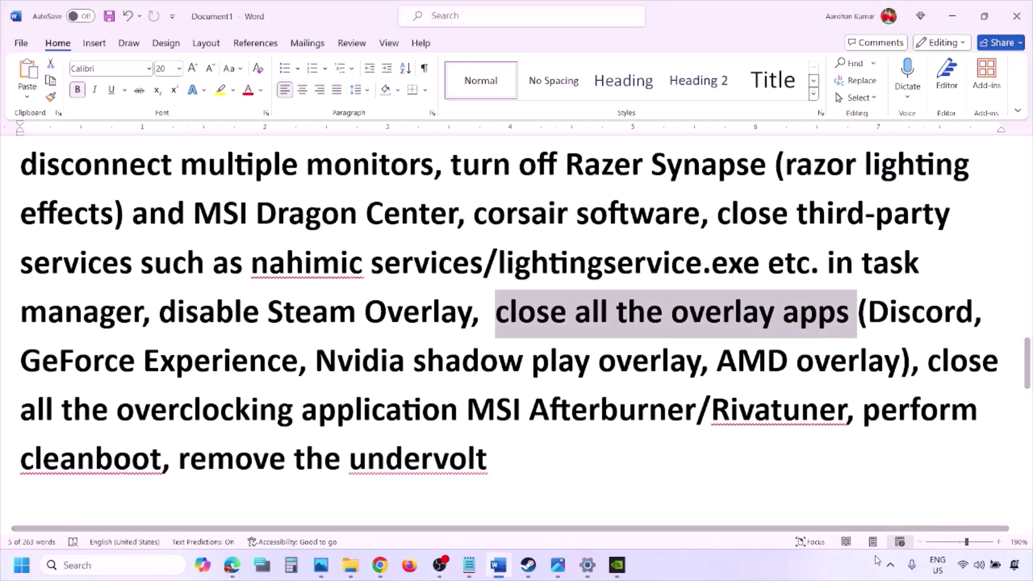
pyautogui.click(891, 565)
pyautogui.rightClick(891, 500)
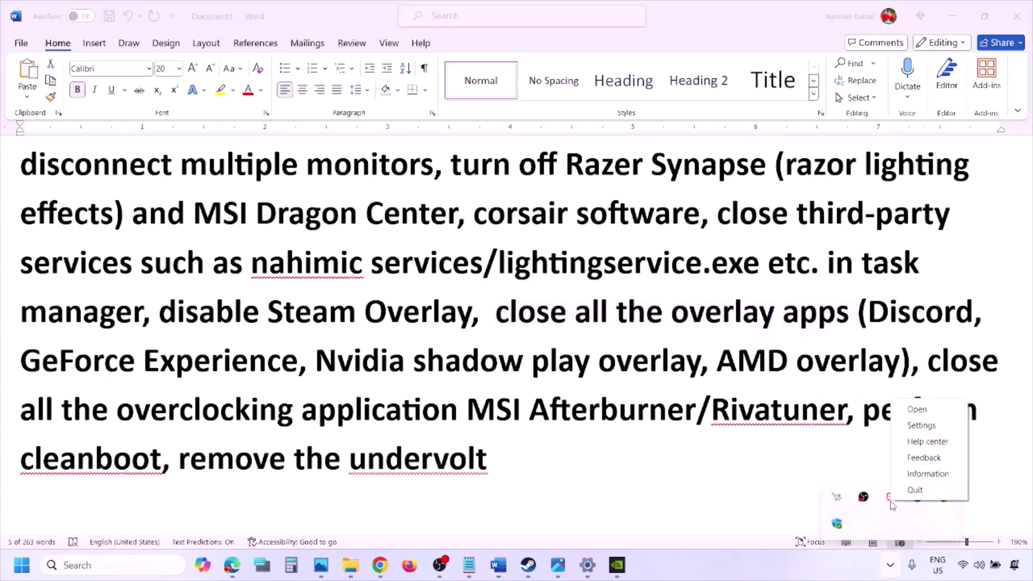
pyautogui.click(914, 493)
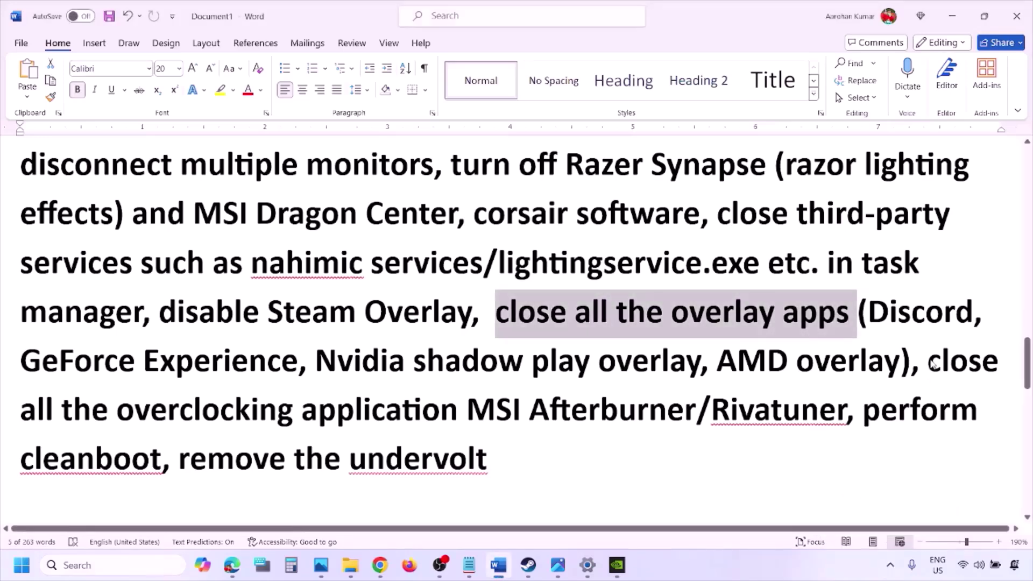
# Step: Highlight Step 9's advice on closing all overclocking applications, and close the overclocking utility running in the system tray
pyautogui.moveTo(931, 364); pyautogui.dragTo(496, 412)
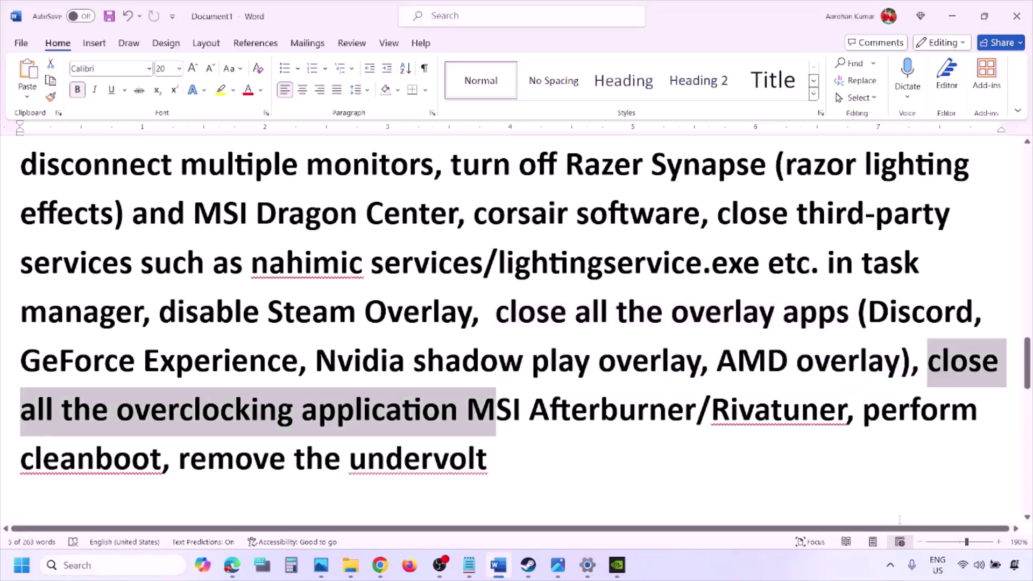
pyautogui.click(891, 566)
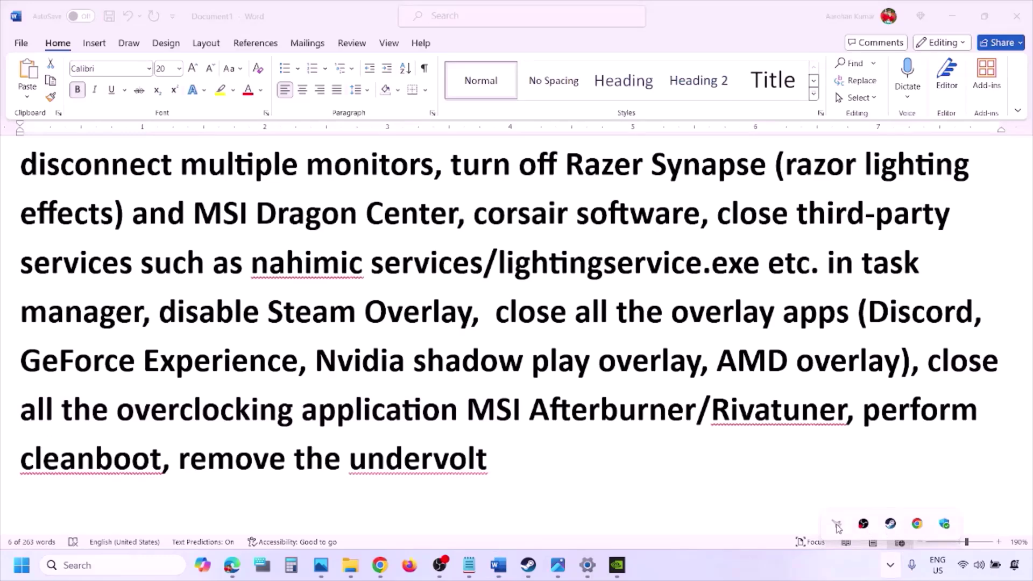
pyautogui.rightClick(837, 526)
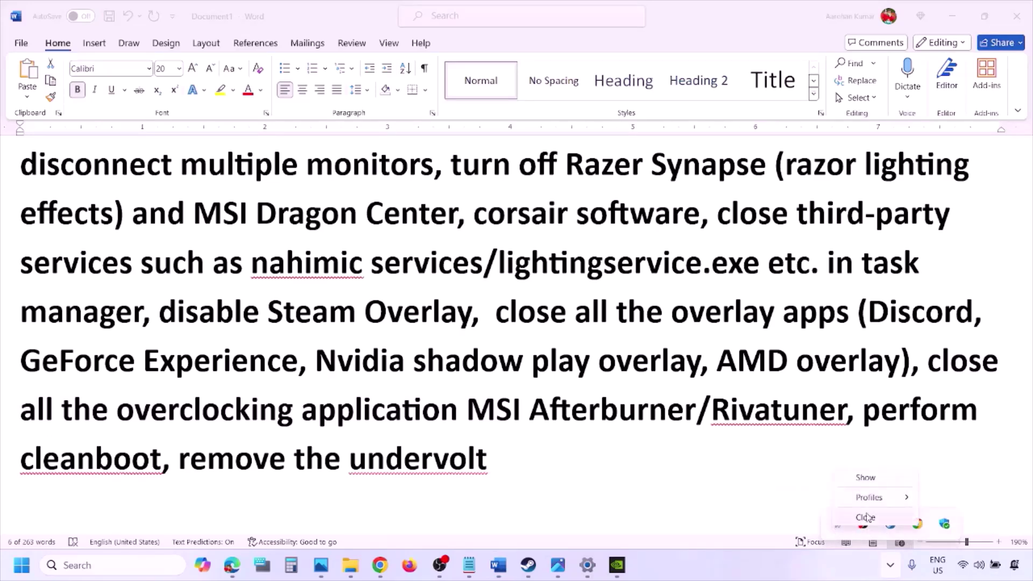
pyautogui.click(864, 518)
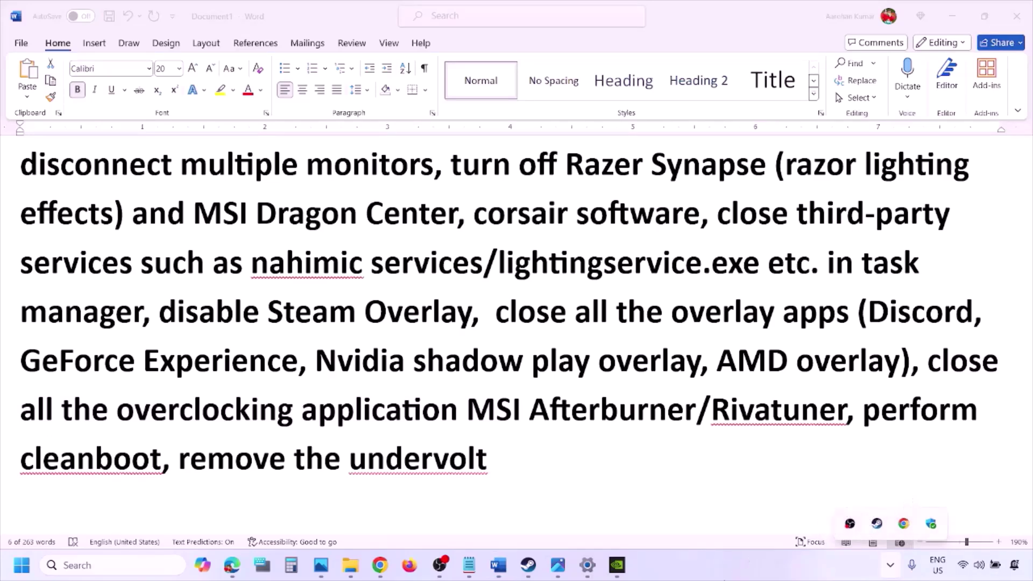
# Step: Highlight the Rivatuner mention and the start of the clean boot advice in Step 9
pyautogui.click(764, 410)
pyautogui.doubleClick(765, 410)
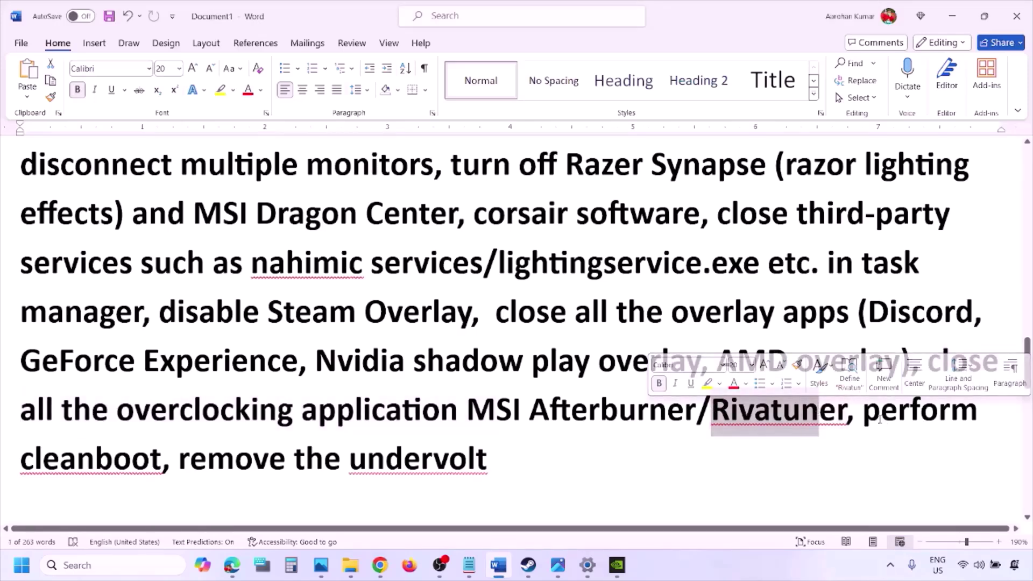
pyautogui.moveTo(864, 411); pyautogui.dragTo(950, 413)
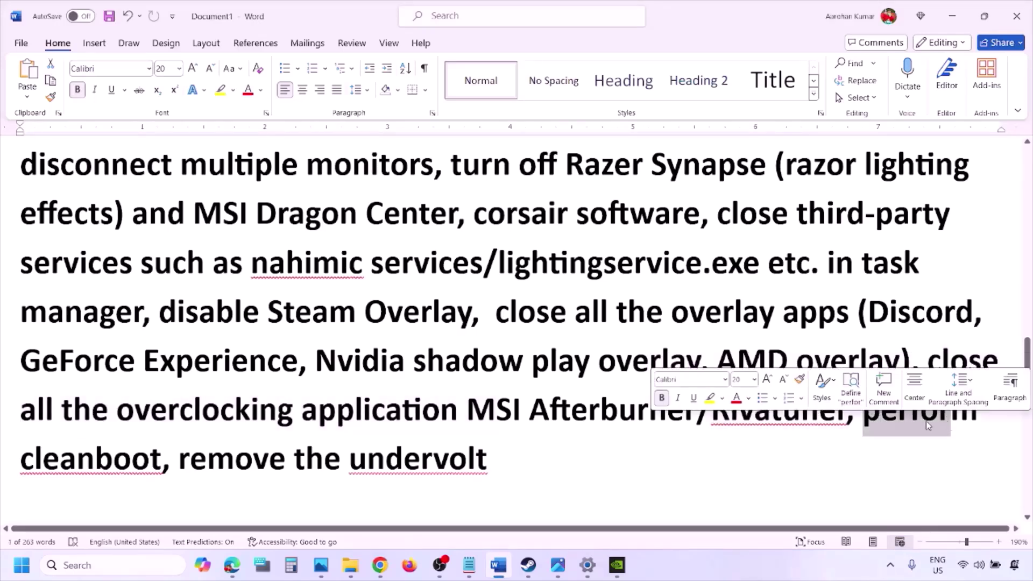
# Step: Search Windows for System Configuration, open its services list, hide all Microsoft services, and accept the dialog
pyautogui.click(75, 558)
pyautogui.write('ystem')
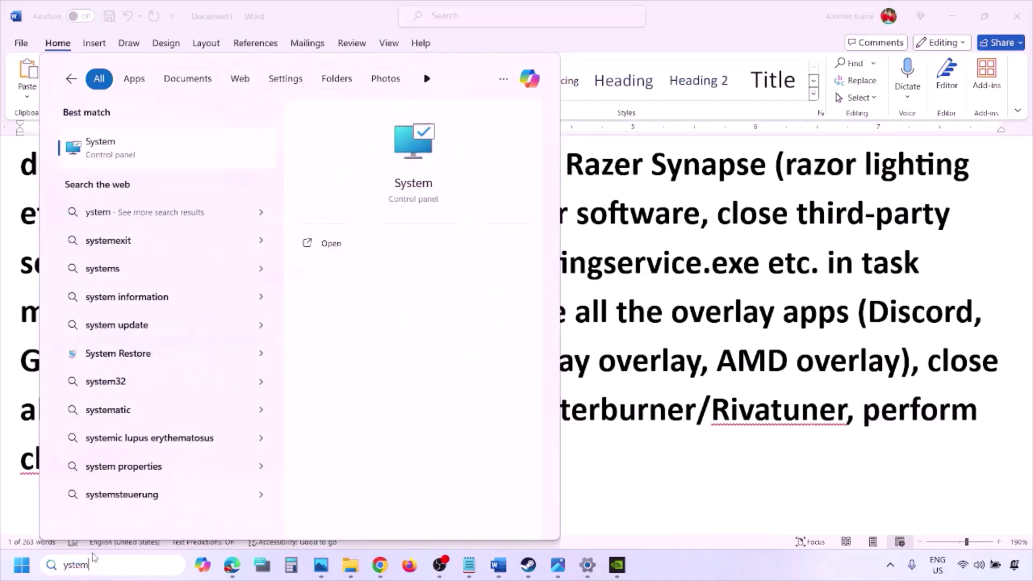
pyautogui.write('s')
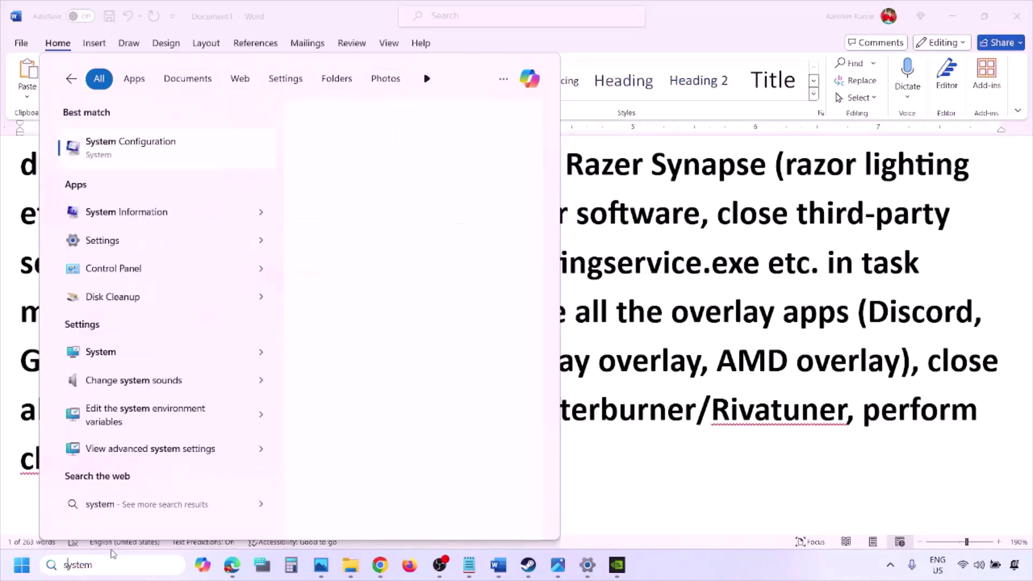
pyautogui.click(163, 152)
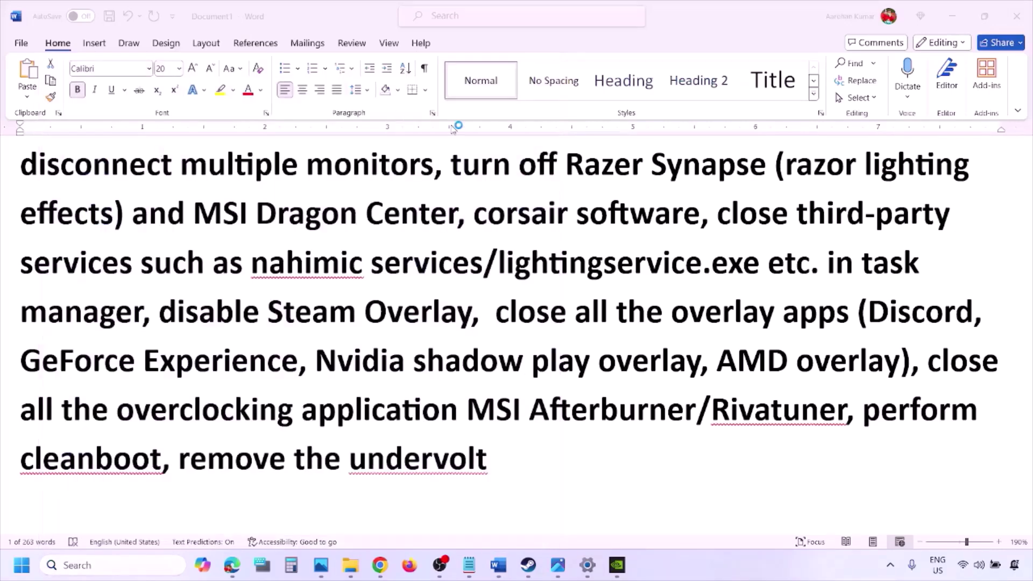
pyautogui.click(416, 177)
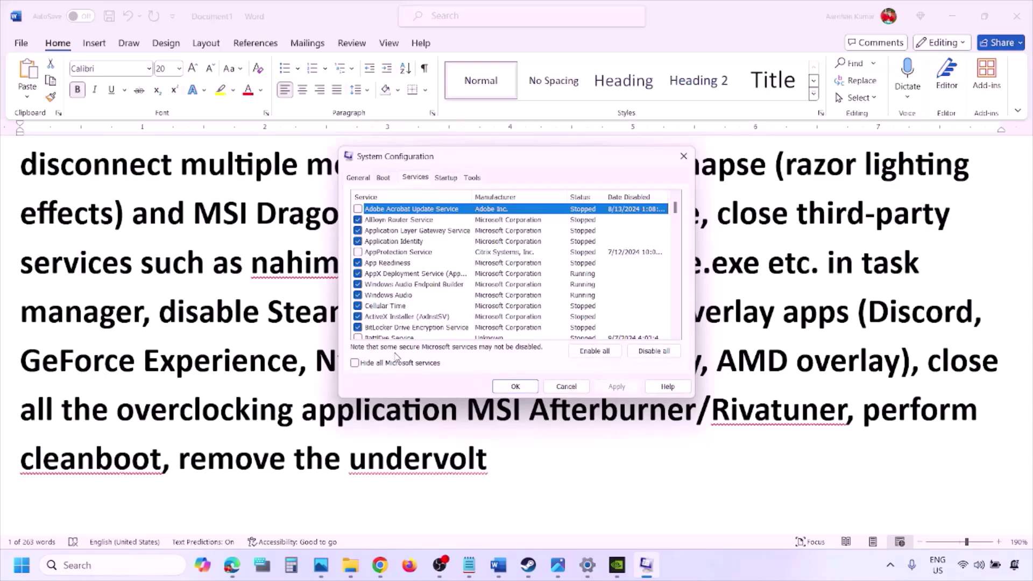
pyautogui.click(355, 363)
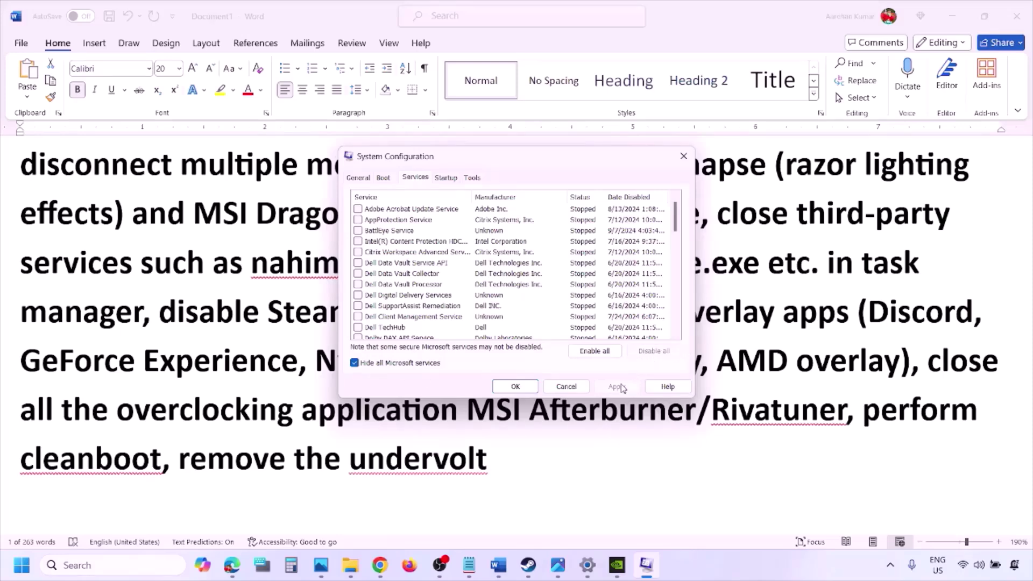
pyautogui.click(536, 386)
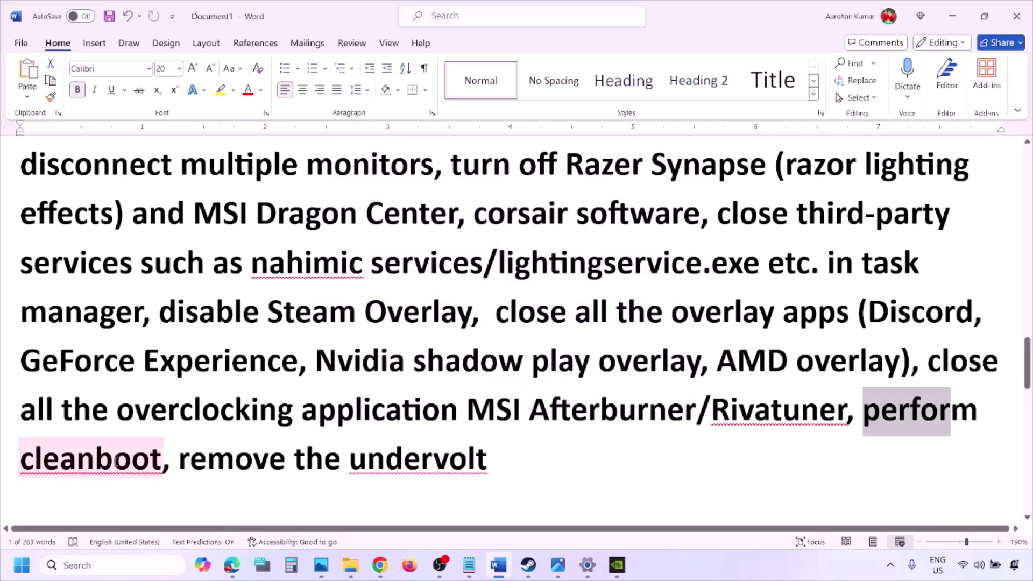
# Step: Highlight Step 9's advice to remove the undervolt and the Step 10 heading on increasing the virtual memory
pyautogui.moveTo(242, 460); pyautogui.dragTo(478, 458)
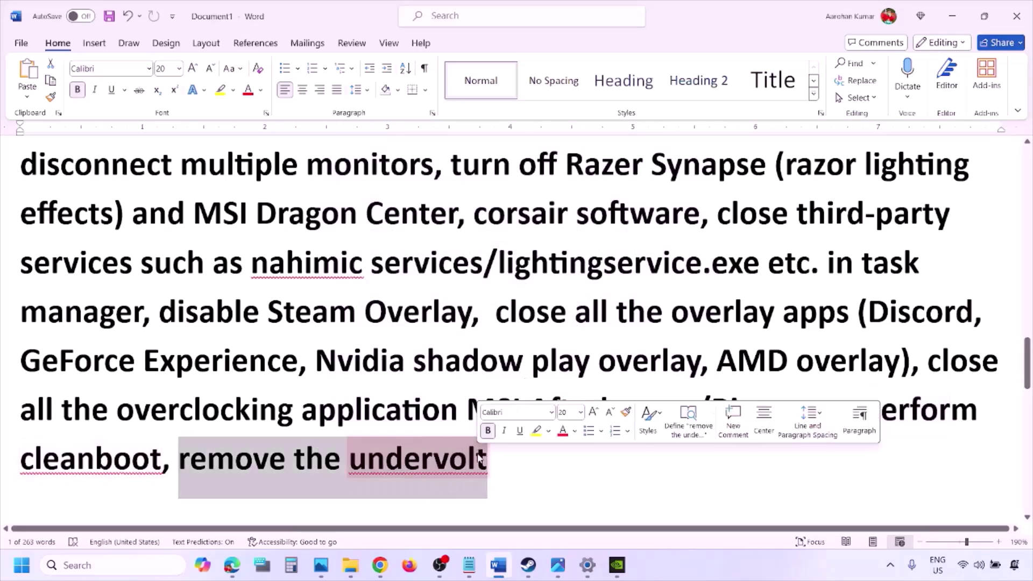
pyautogui.click(646, 458)
pyautogui.scroll(-5, 646, 458)
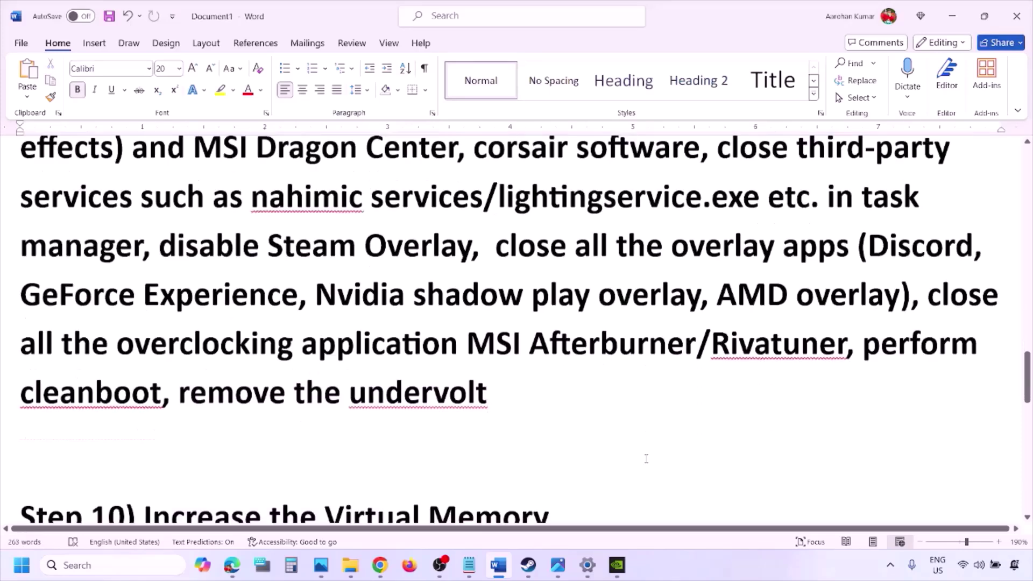
pyautogui.scroll(-2, 646, 458)
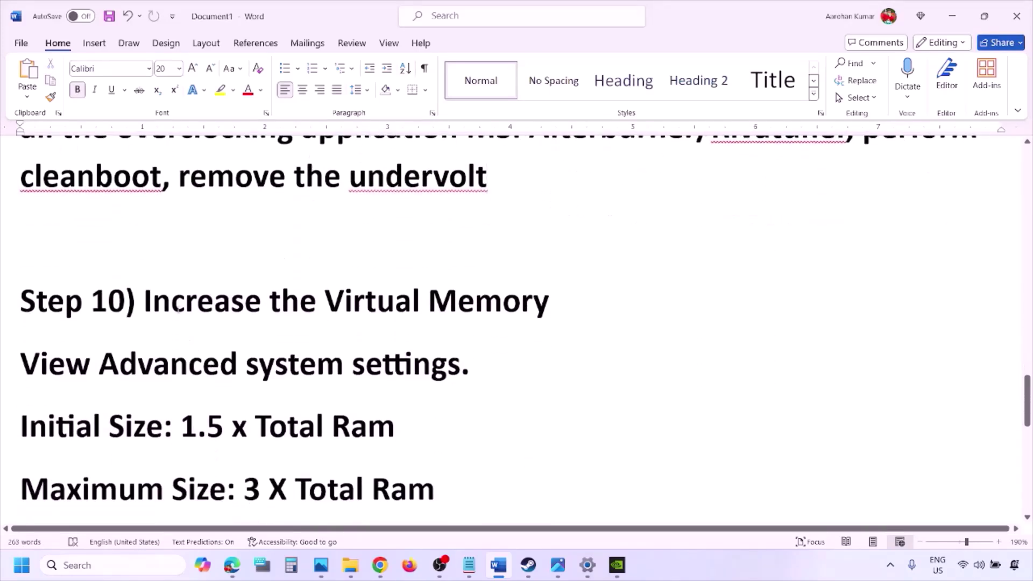
pyautogui.moveTo(175, 303); pyautogui.dragTo(552, 307)
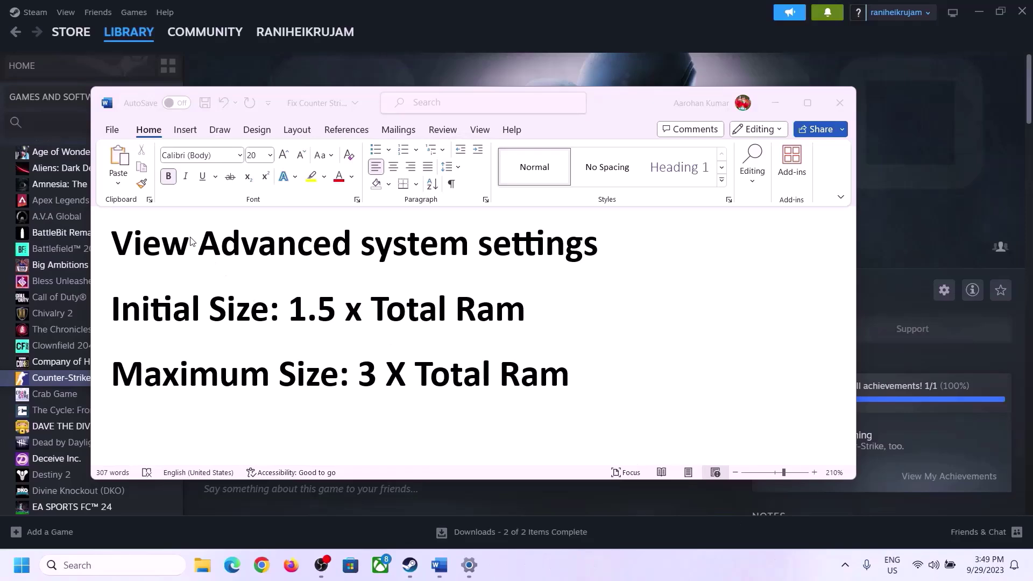
# Step: Copy "View Advanced system settings" from the document, search Windows for it, and open System Properties, moving the dialog toward the screen's centre
pyautogui.moveTo(122, 248); pyautogui.dragTo(592, 242)
pyautogui.hotkey('ctrl', 'c')
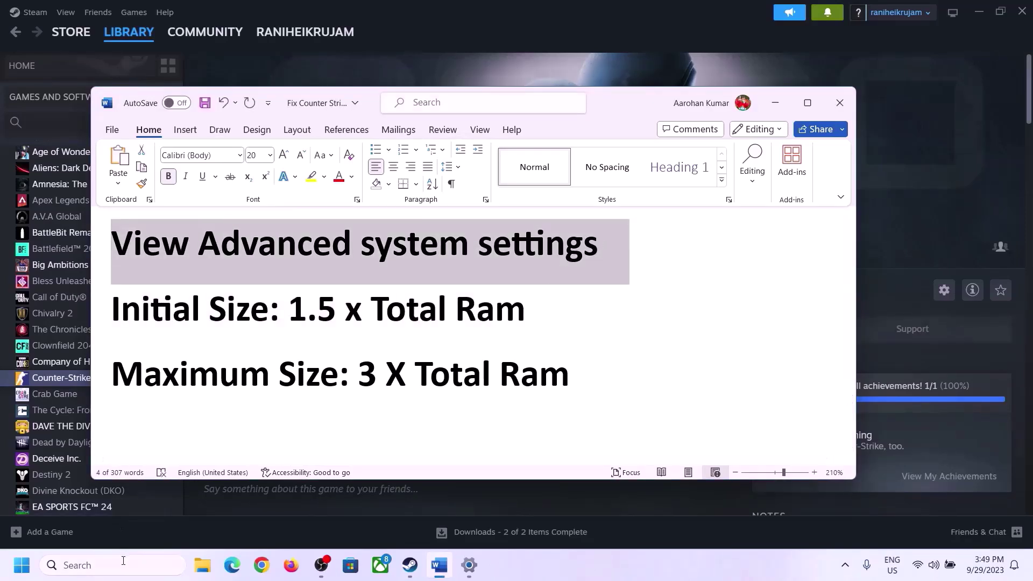
pyautogui.click(123, 565)
pyautogui.hotkey('ctrl', 'v')
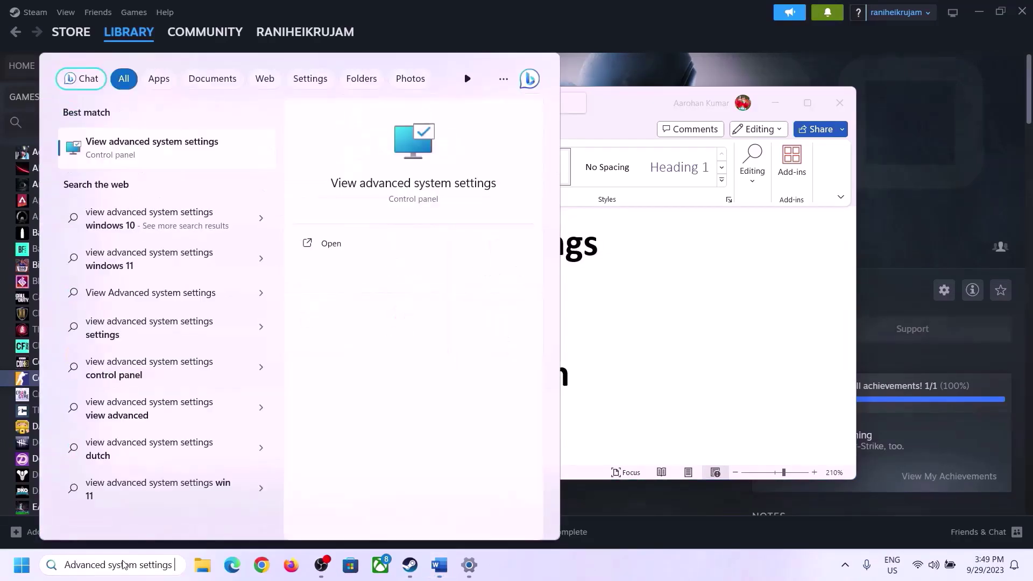
pyautogui.click(145, 156)
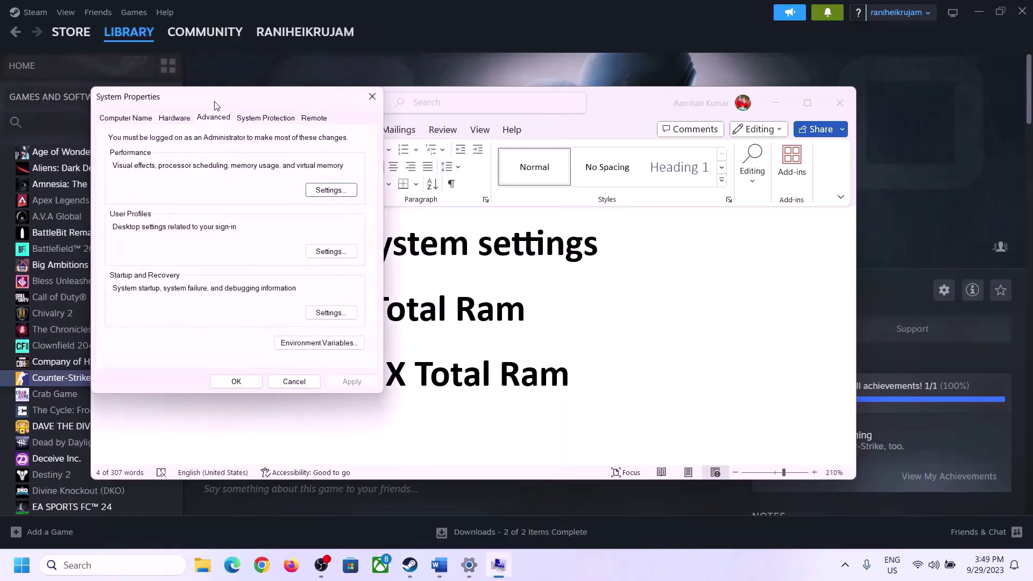
pyautogui.moveTo(214, 102); pyautogui.dragTo(461, 183)
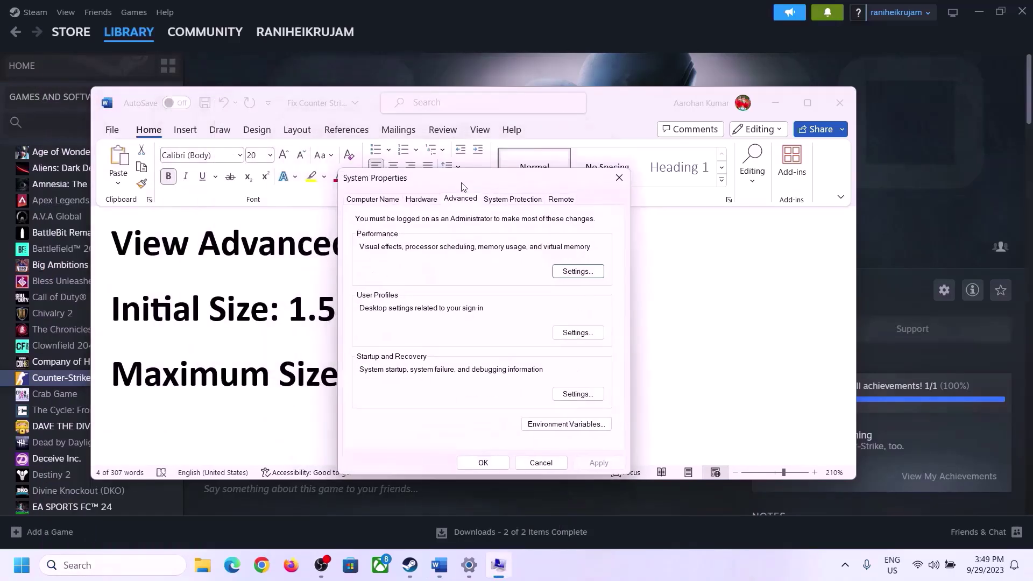
# Step: Open the Virtual Memory settings, turn off automatic paging file management for all drives, and choose a custom size for drive C
pyautogui.click(578, 272)
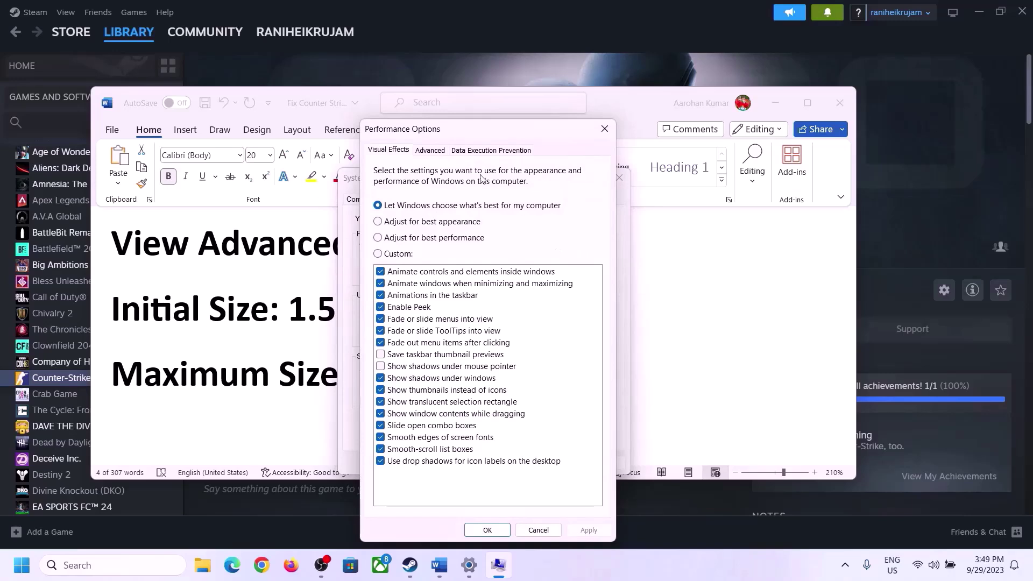
pyautogui.click(436, 155)
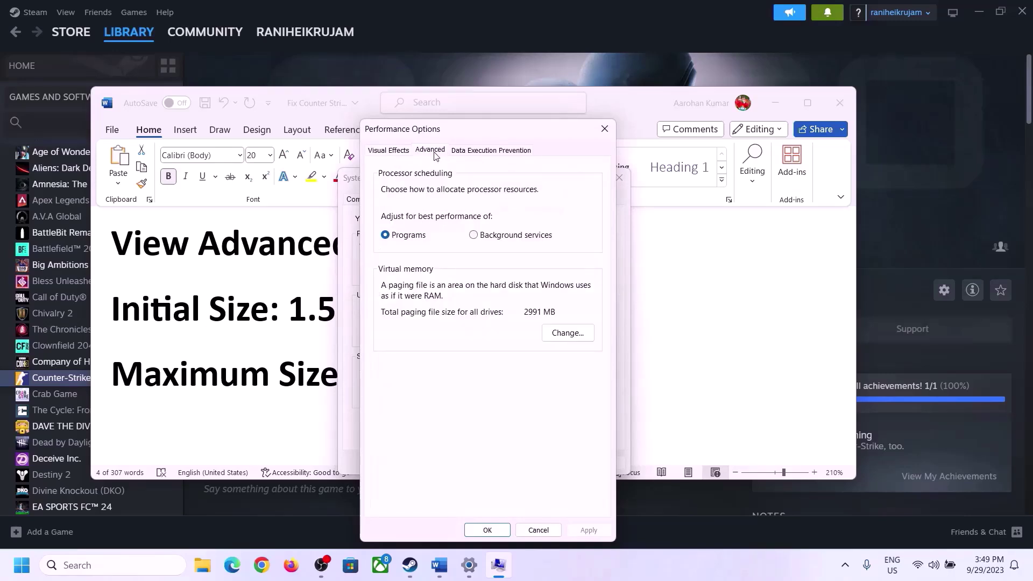
pyautogui.click(573, 335)
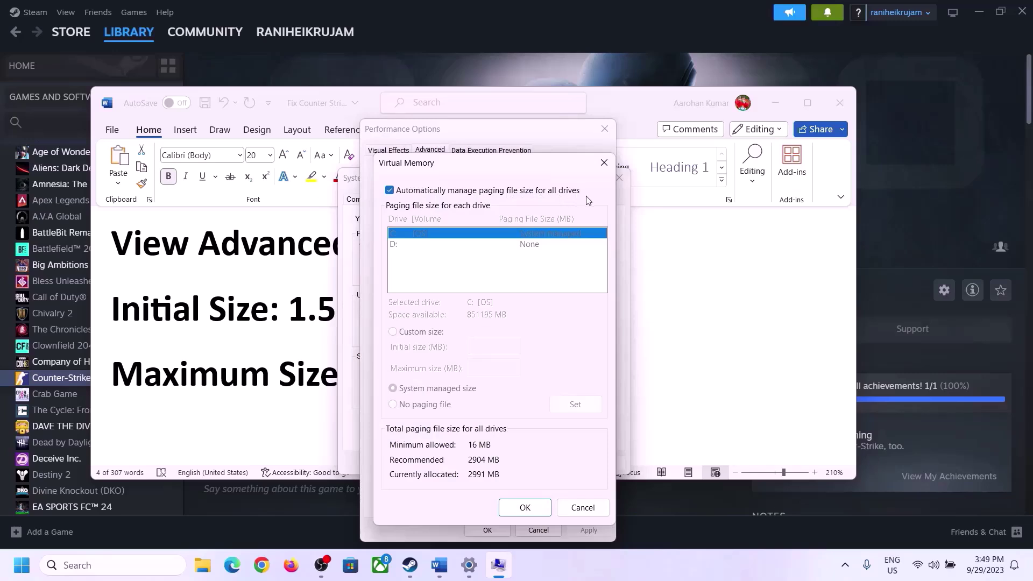
pyautogui.click(389, 192)
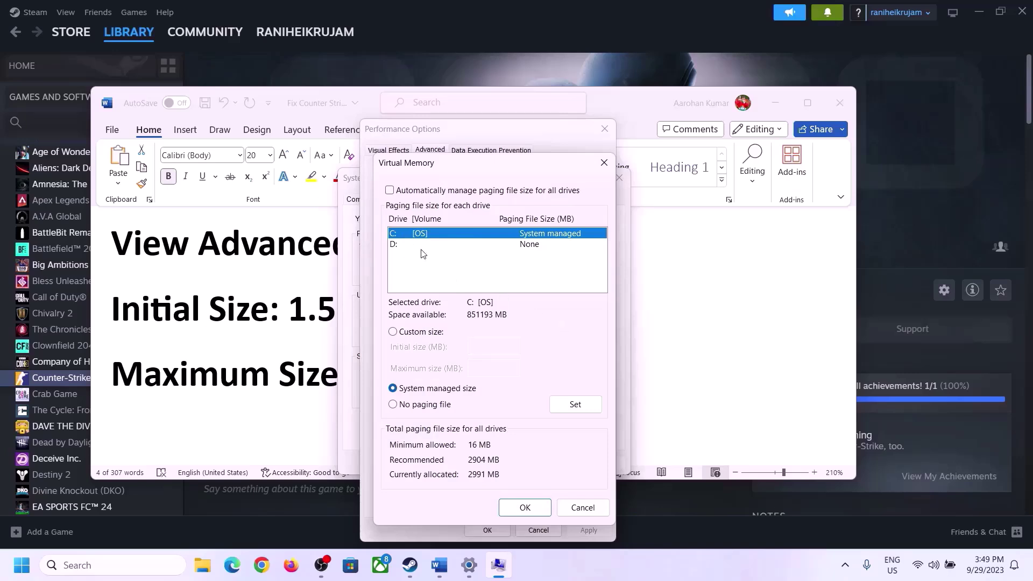
pyautogui.click(393, 332)
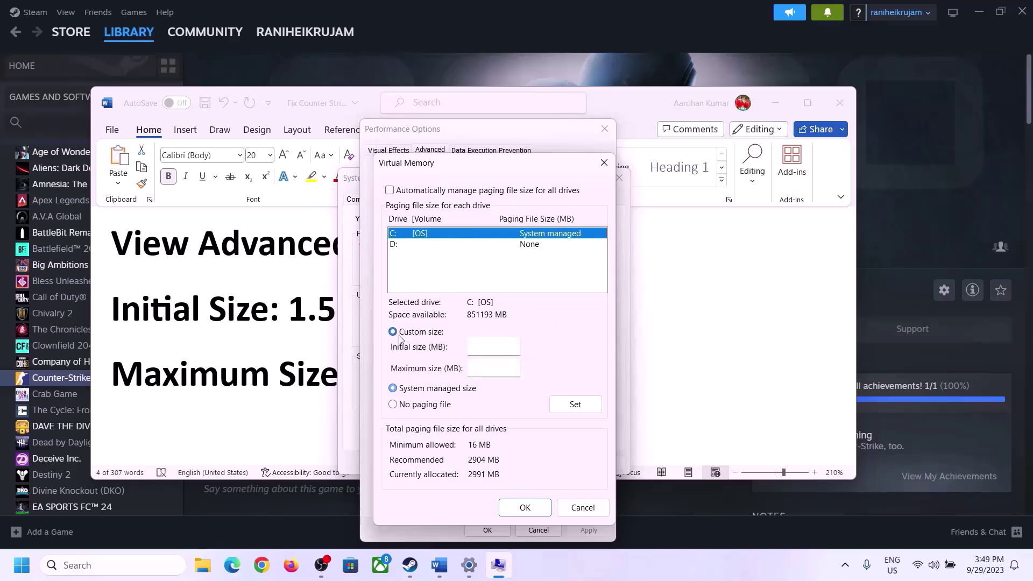
pyautogui.click(481, 347)
# Step: Highlight the initial size formula "1.5 x Total Ram" in the document and look up the installed RAM in the Windows system specifications
pyautogui.click(285, 316)
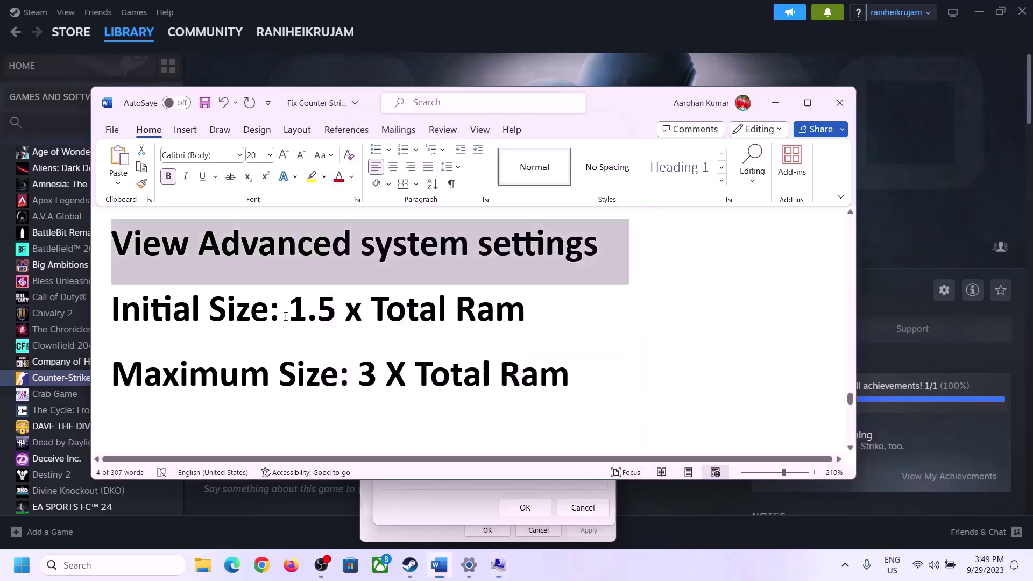
pyautogui.moveTo(295, 308); pyautogui.dragTo(480, 322)
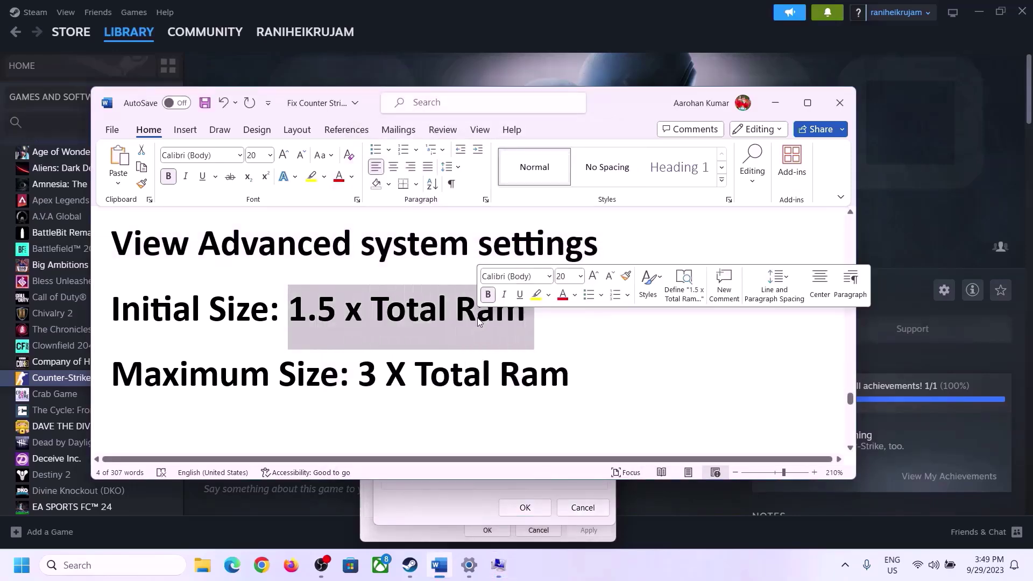
pyautogui.click(470, 566)
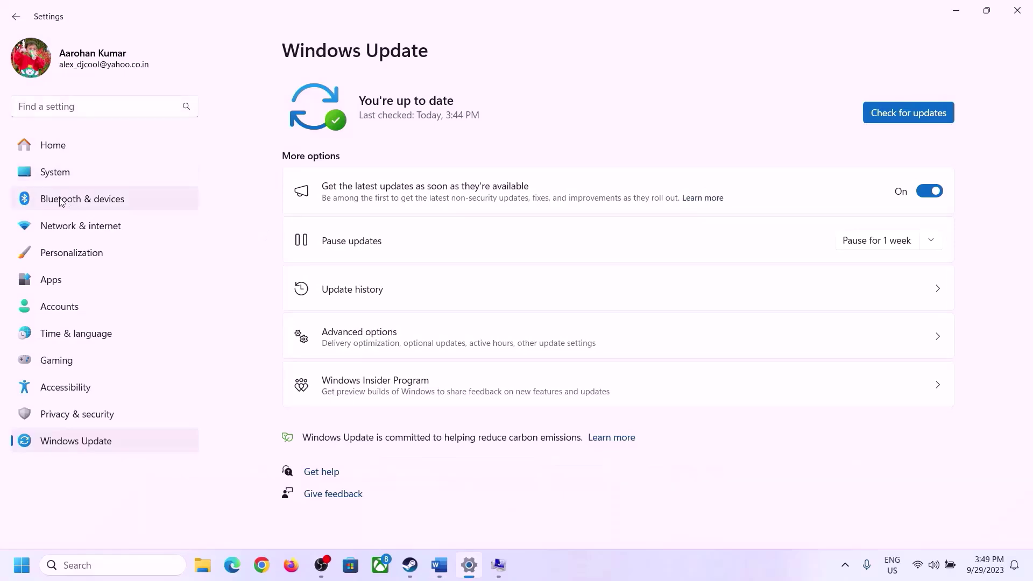
pyautogui.click(45, 174)
pyautogui.scroll(-8, 380, 396)
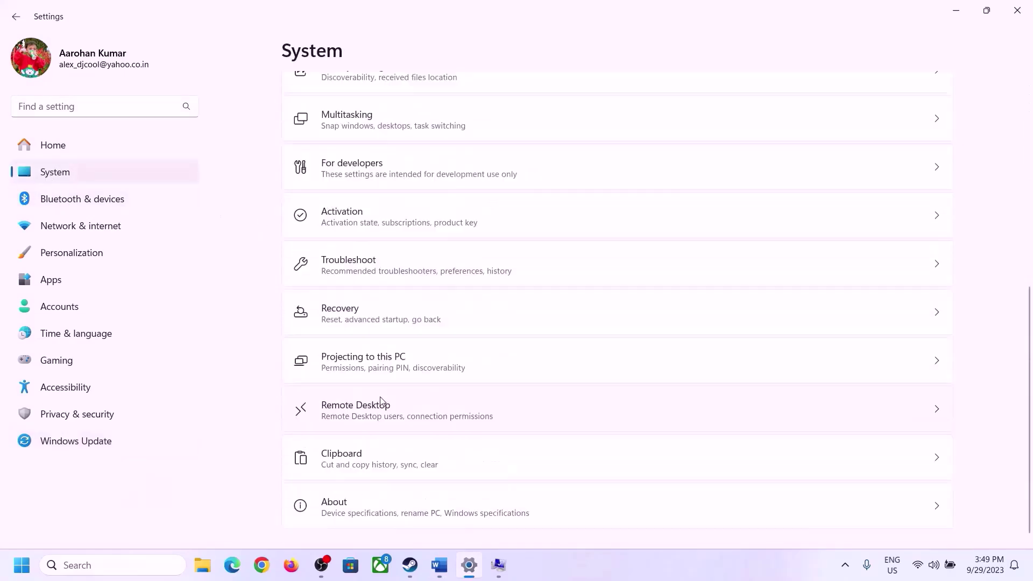
pyautogui.click(340, 510)
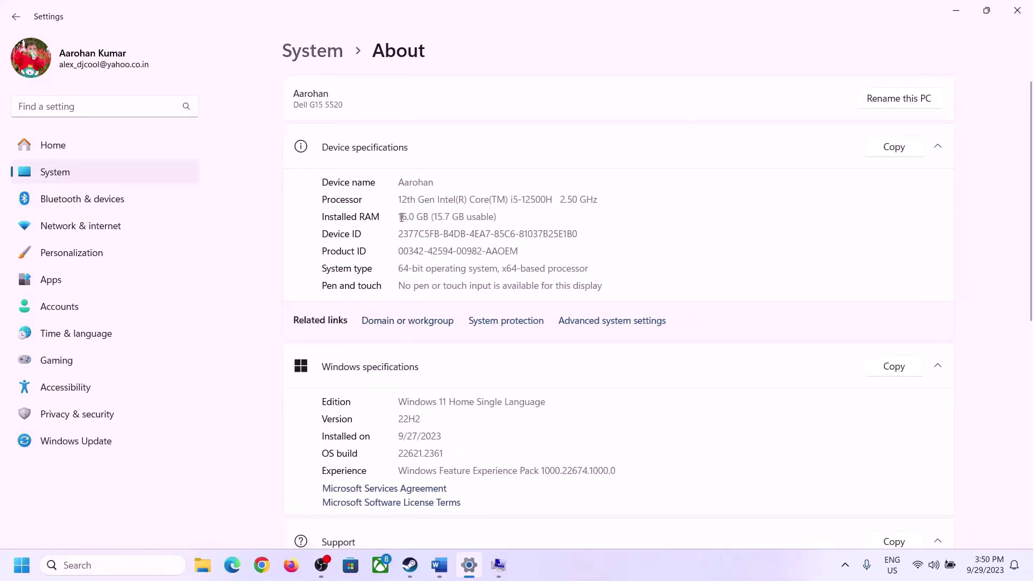
pyautogui.moveTo(409, 215); pyautogui.dragTo(394, 216)
pyautogui.click(416, 218)
pyautogui.moveTo(410, 216); pyautogui.dragTo(395, 211)
# Step: Run the calc command to open Calculator, and place it beside the Virtual Memory dialog with the document's size formulas in view
pyautogui.click(493, 566)
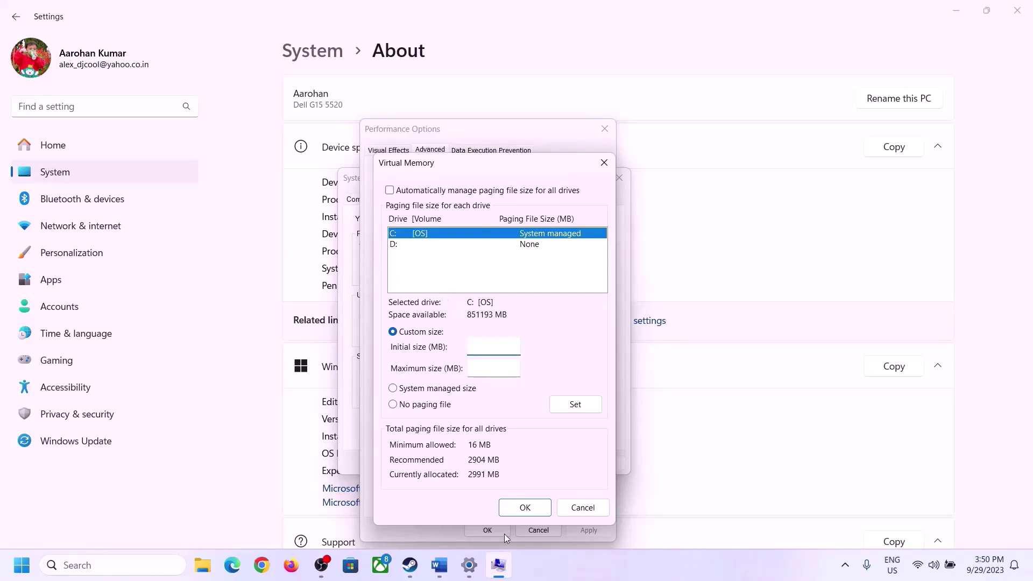
pyautogui.moveTo(469, 565)
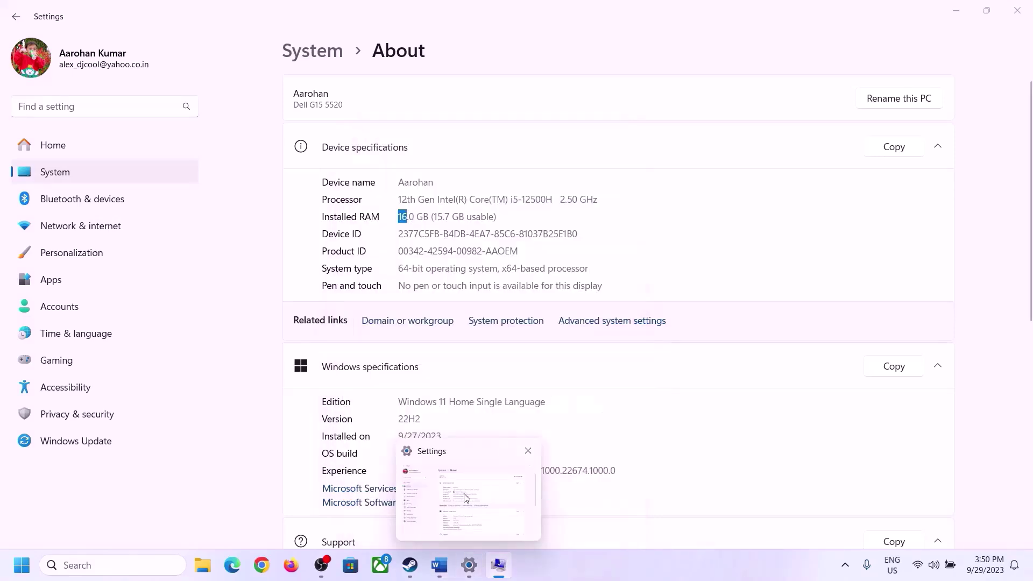
pyautogui.press('super+r')
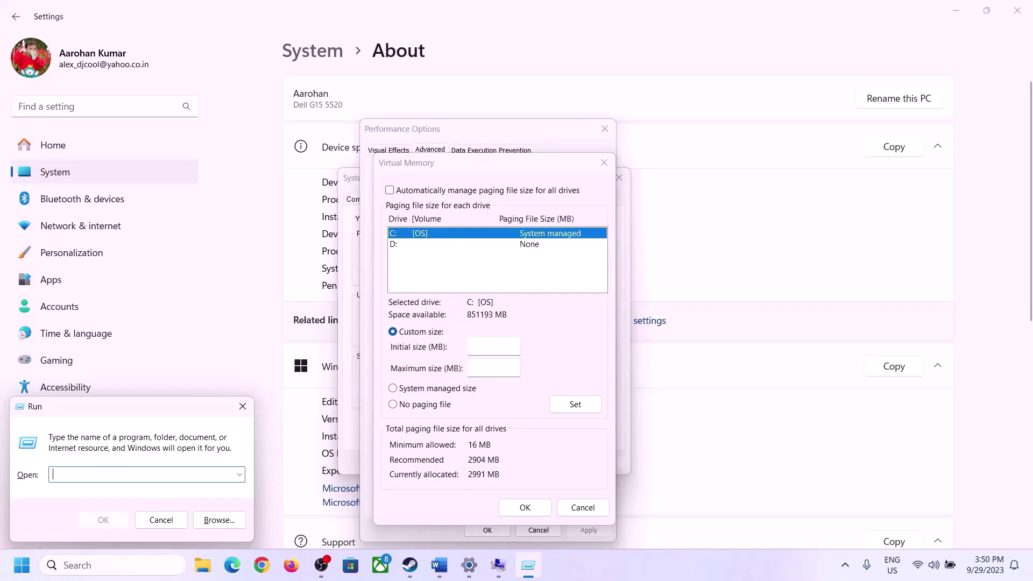
pyautogui.write('calc')
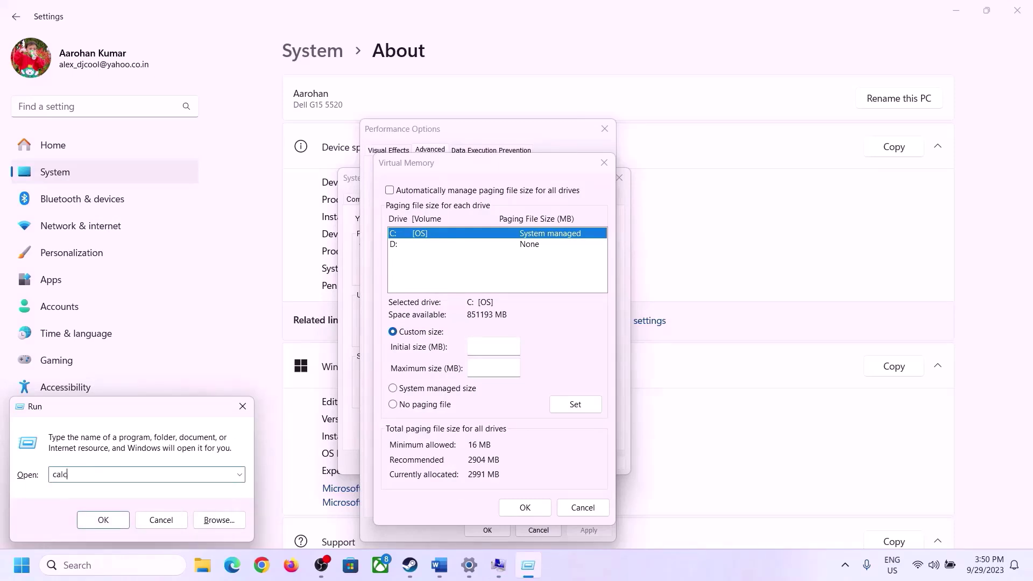
pyautogui.click(100, 520)
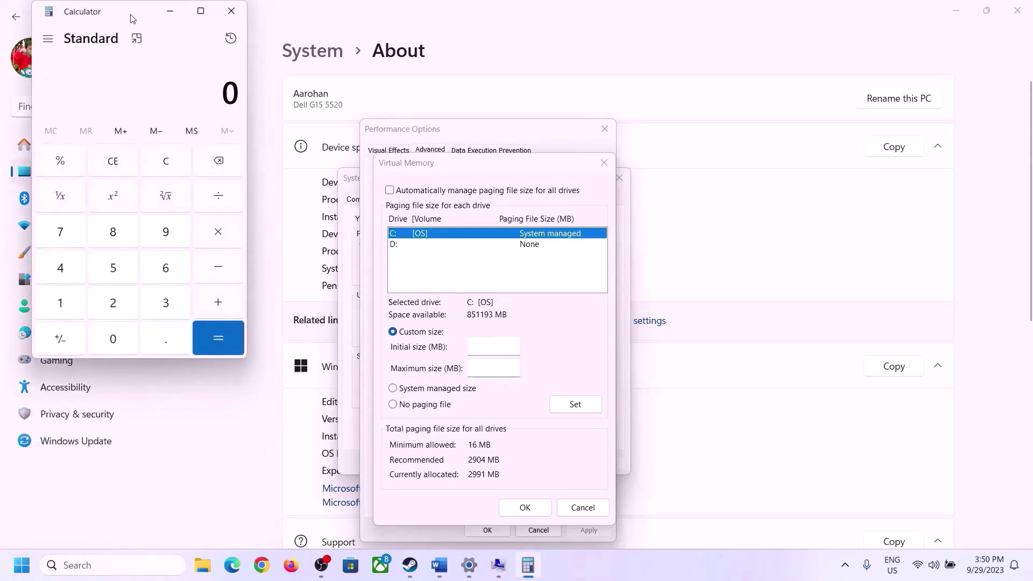
pyautogui.moveTo(131, 19); pyautogui.dragTo(756, 177)
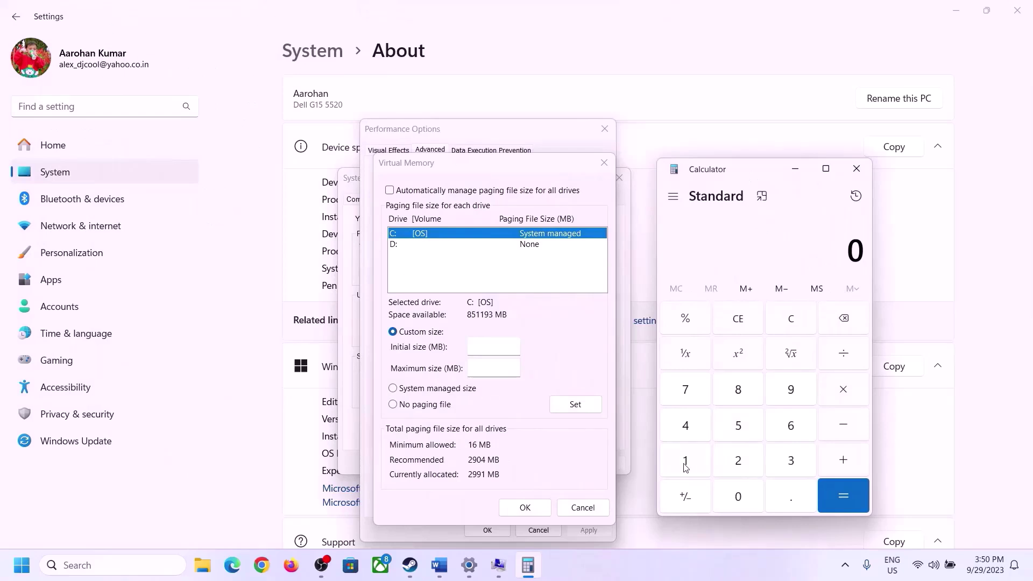
pyautogui.click(440, 565)
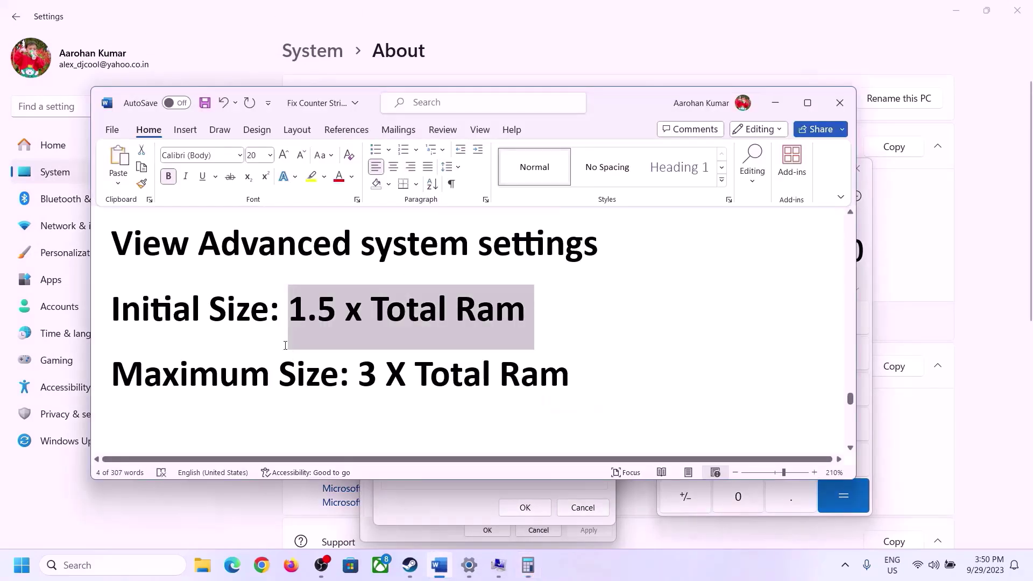
pyautogui.click(530, 566)
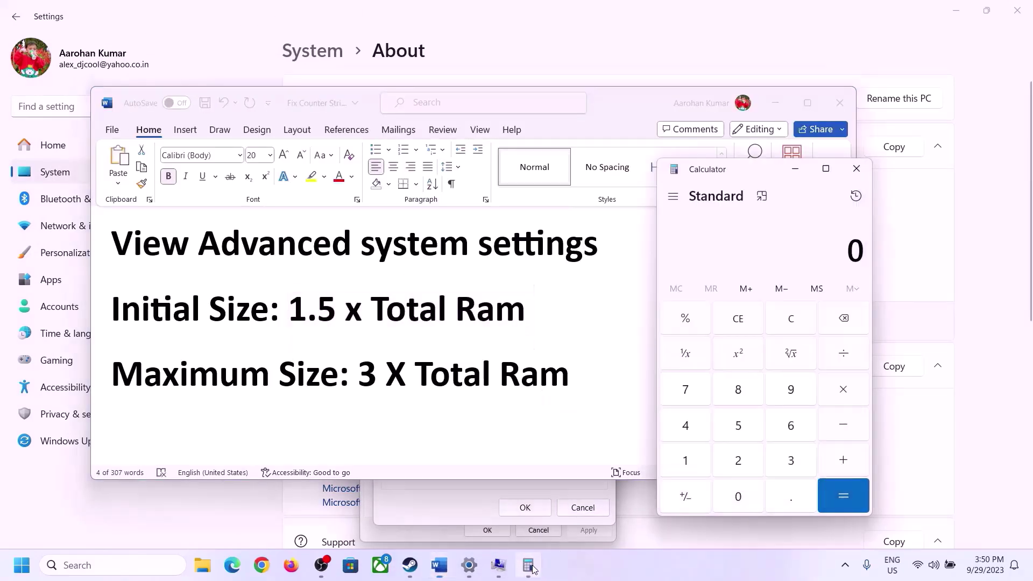
pyautogui.click(686, 464)
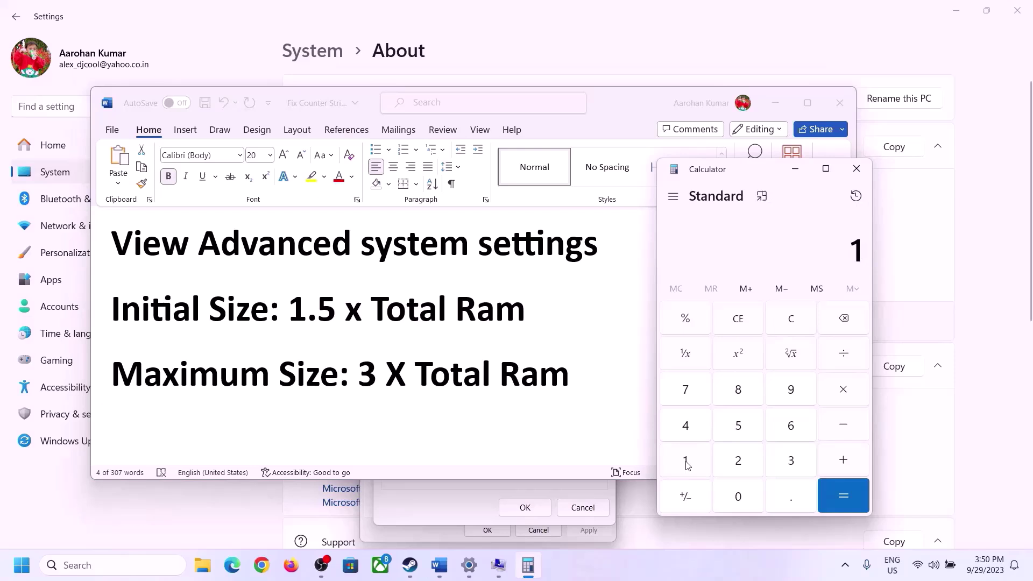
pyautogui.click(789, 428)
pyautogui.click(792, 329)
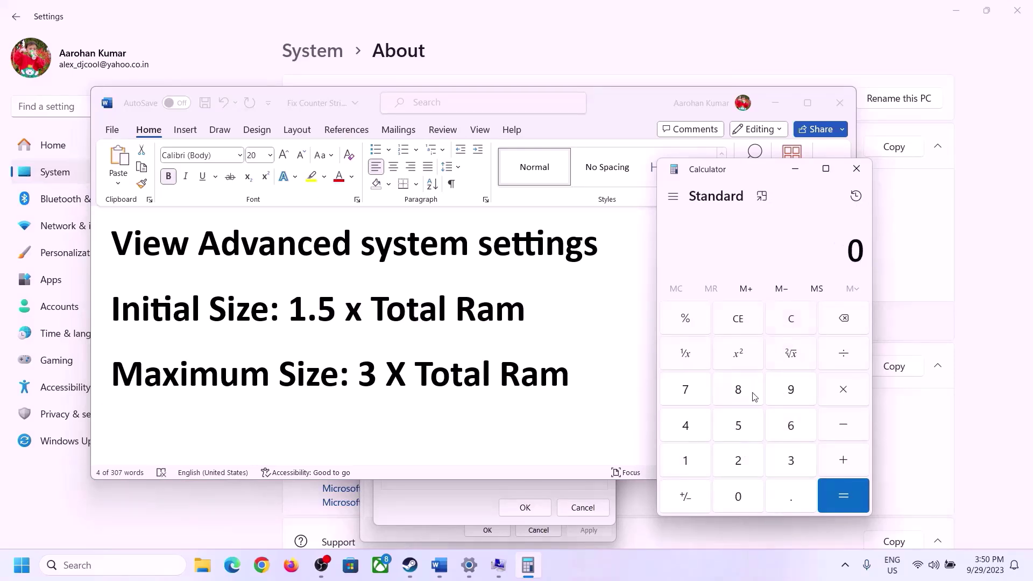
# Step: Convert the 16 GB of installed RAM to megabytes in Calculator by computing 16 × 1024
pyautogui.click(692, 462)
pyautogui.click(775, 431)
pyautogui.click(842, 396)
pyautogui.click(685, 461)
pyautogui.click(740, 499)
pyautogui.click(739, 461)
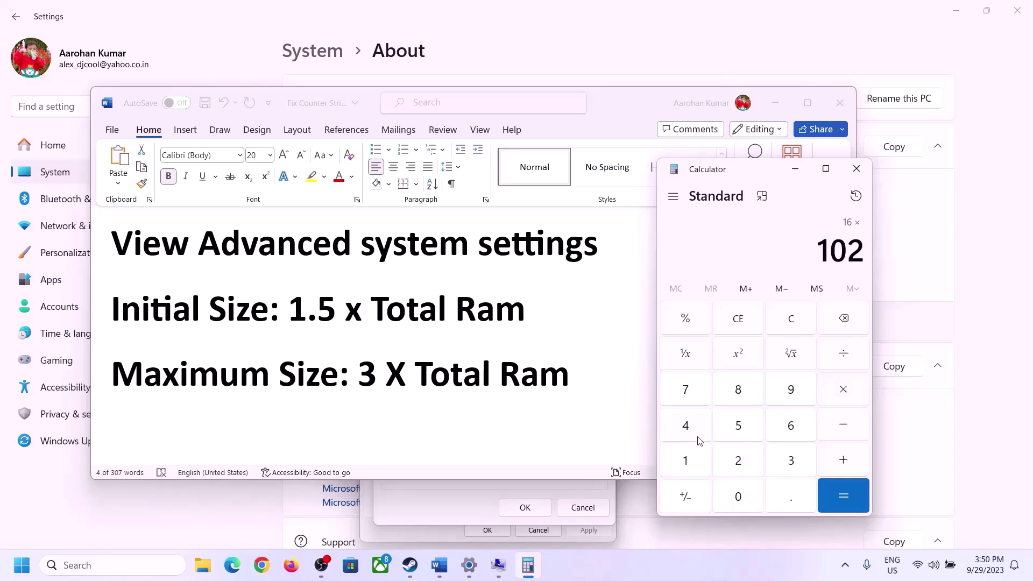
pyautogui.click(698, 437)
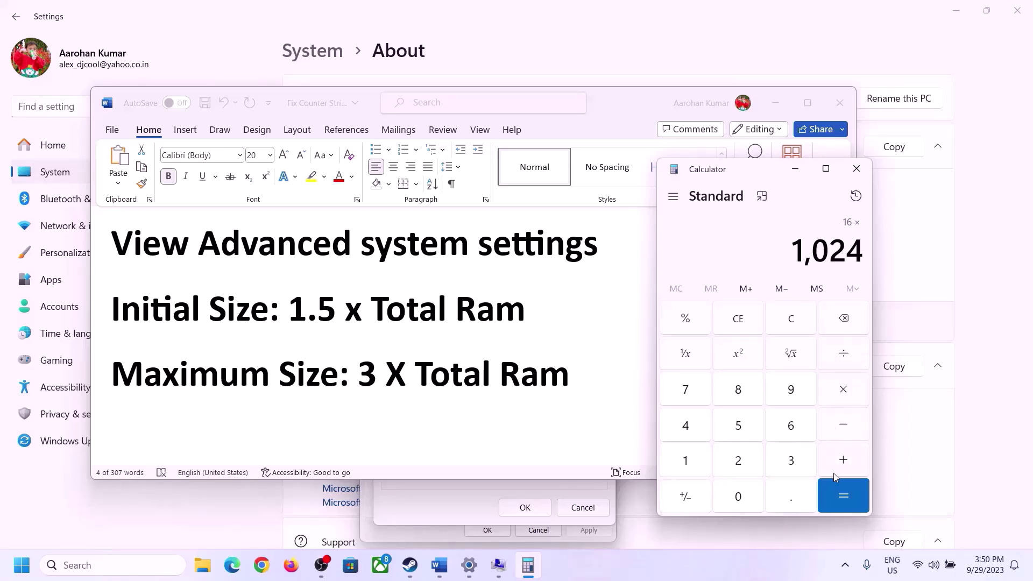
pyautogui.click(844, 500)
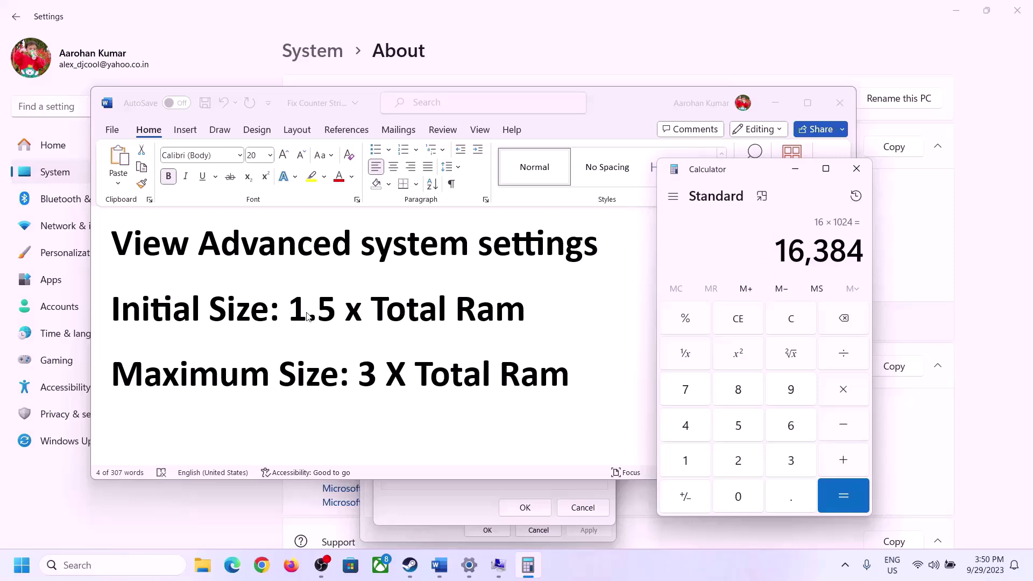
# Step: Multiply the RAM size in megabytes by 1.5 to get the initial paging file size
pyautogui.click(844, 392)
pyautogui.click(694, 464)
pyautogui.click(788, 506)
pyautogui.click(740, 427)
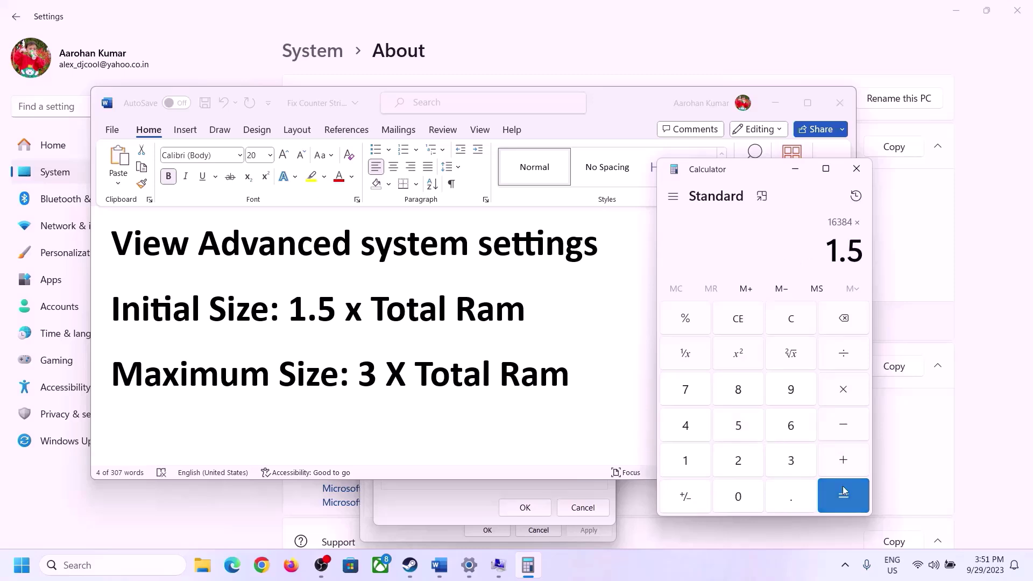
pyautogui.click(842, 491)
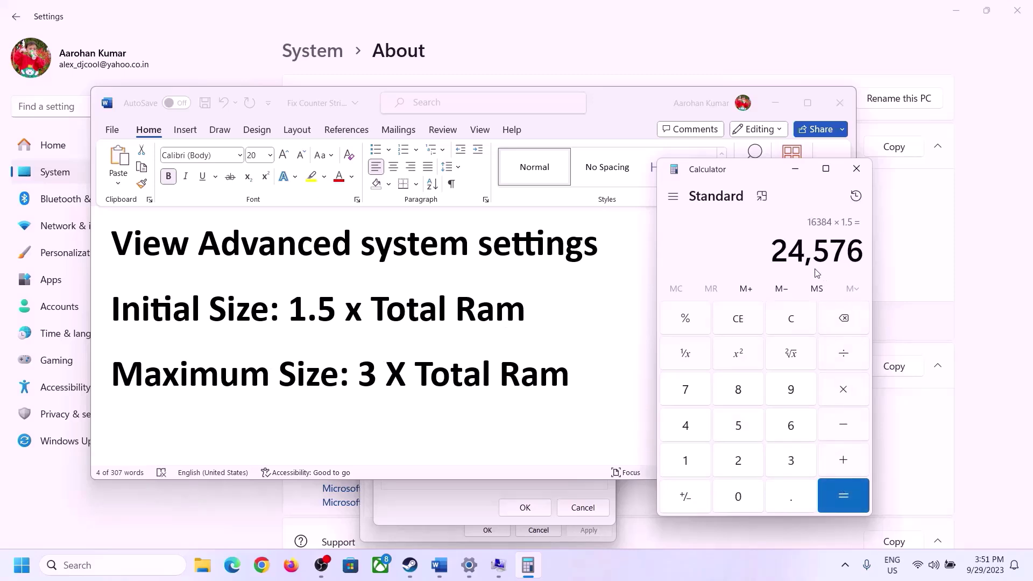
# Step: Set the initial size of drive C's custom paging file to 24576 MB and activate the maximum size field
pyautogui.click(508, 487)
pyautogui.click(488, 349)
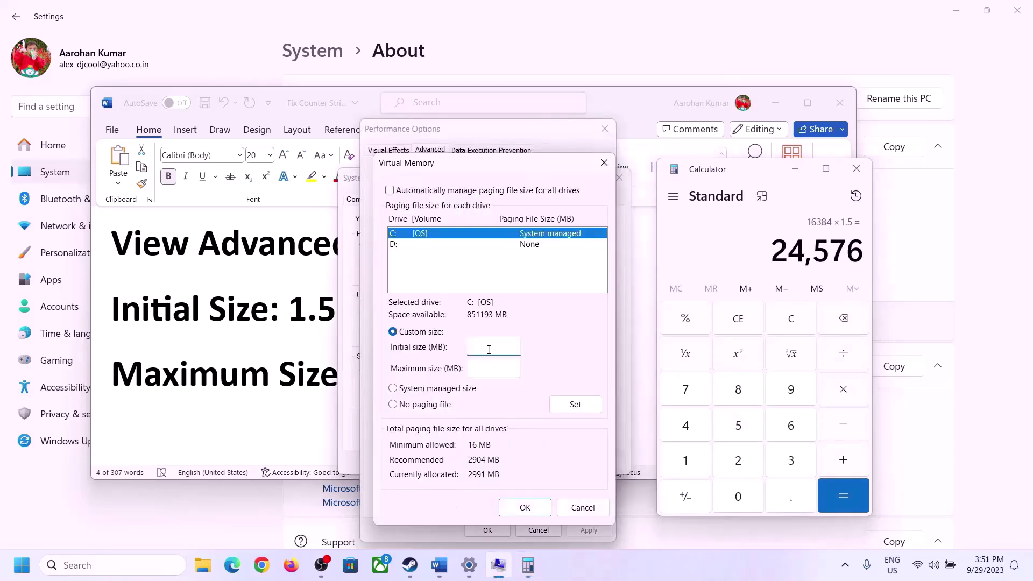
pyautogui.write('24576')
pyautogui.click(515, 370)
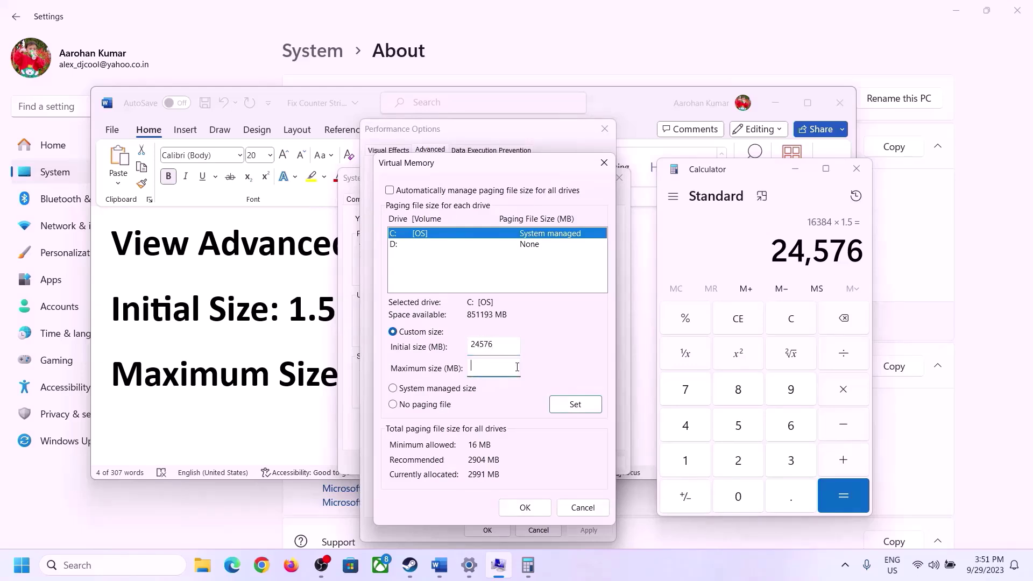
# Step: Check the maximum size formula in the document and clear the previous result in Calculator
pyautogui.click(313, 378)
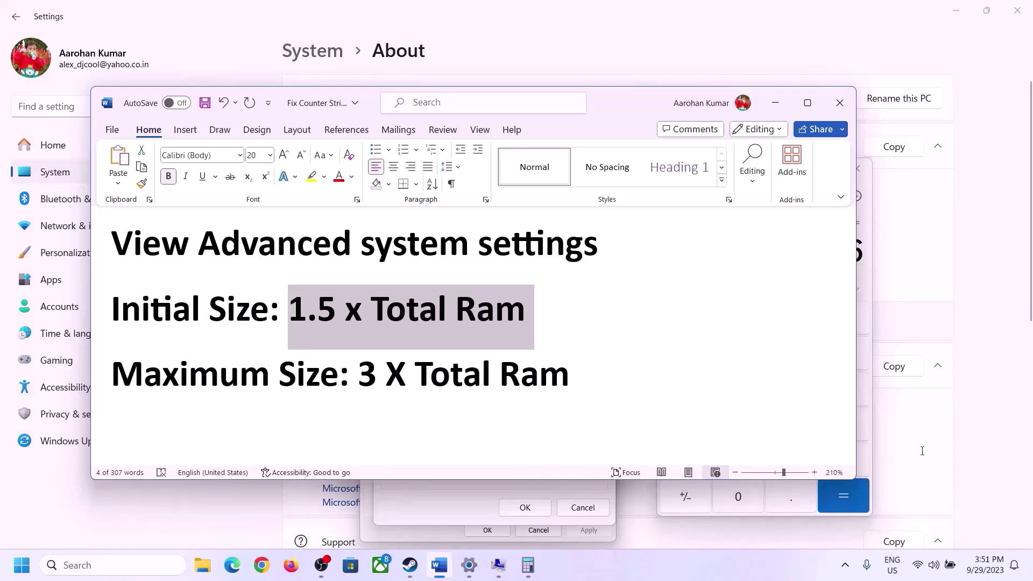
pyautogui.click(868, 285)
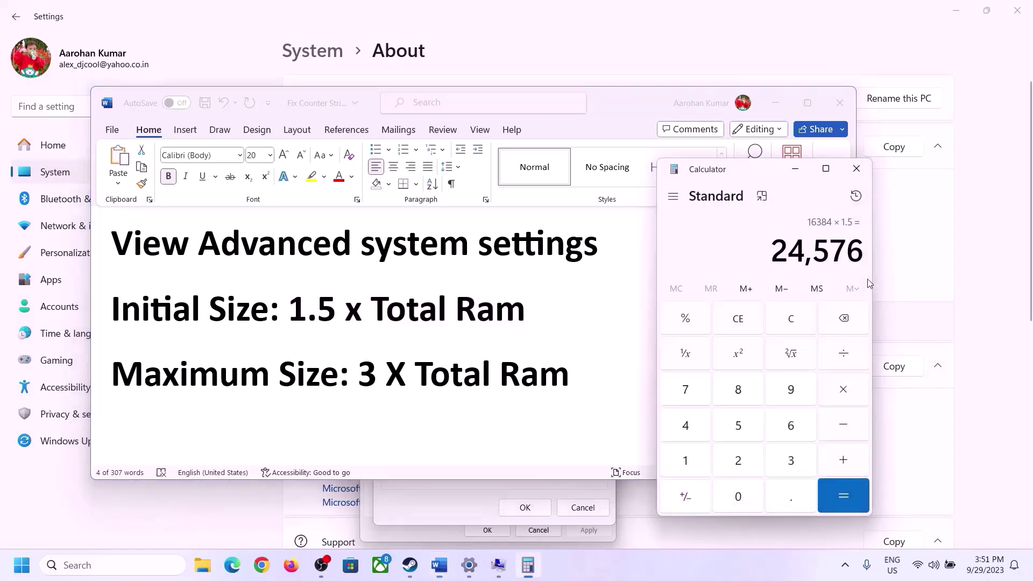
pyautogui.click(791, 319)
# Step: Recheck the installed RAM in the system specifications and compute 16 × 1024 again in Calculator
pyautogui.click(469, 565)
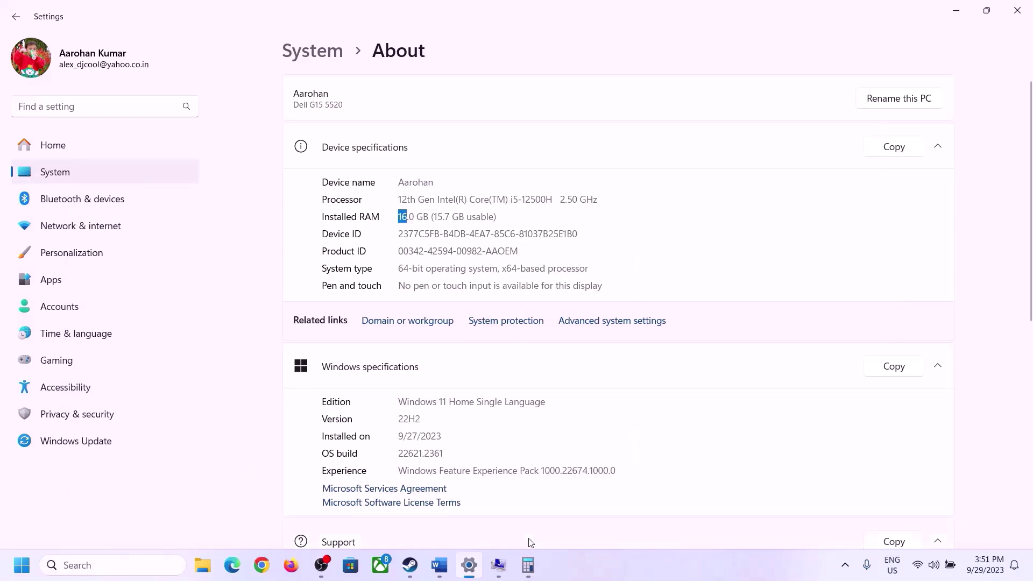
pyautogui.click(527, 565)
pyautogui.click(697, 459)
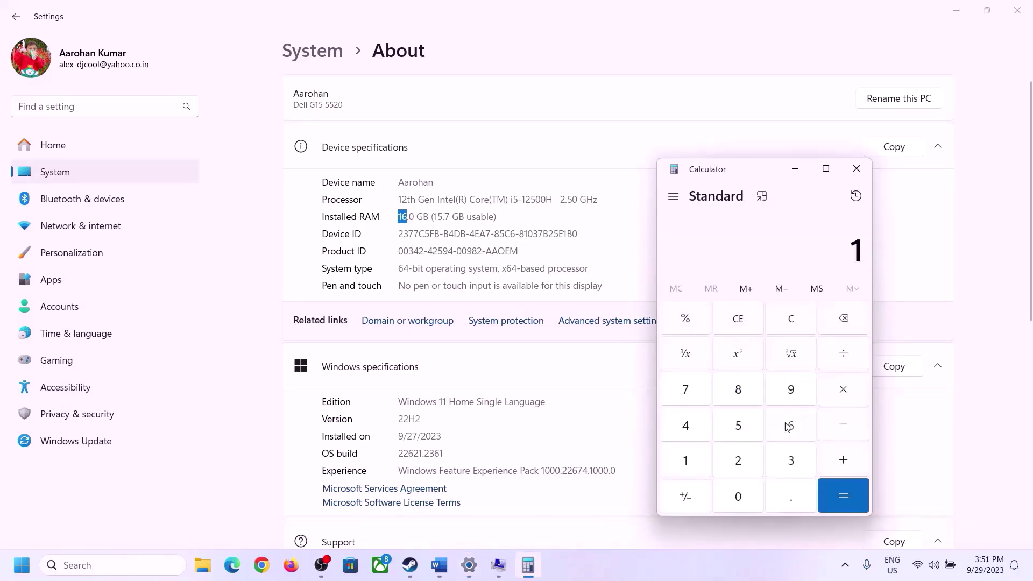
pyautogui.click(787, 427)
pyautogui.click(839, 391)
pyautogui.click(692, 456)
pyautogui.click(736, 491)
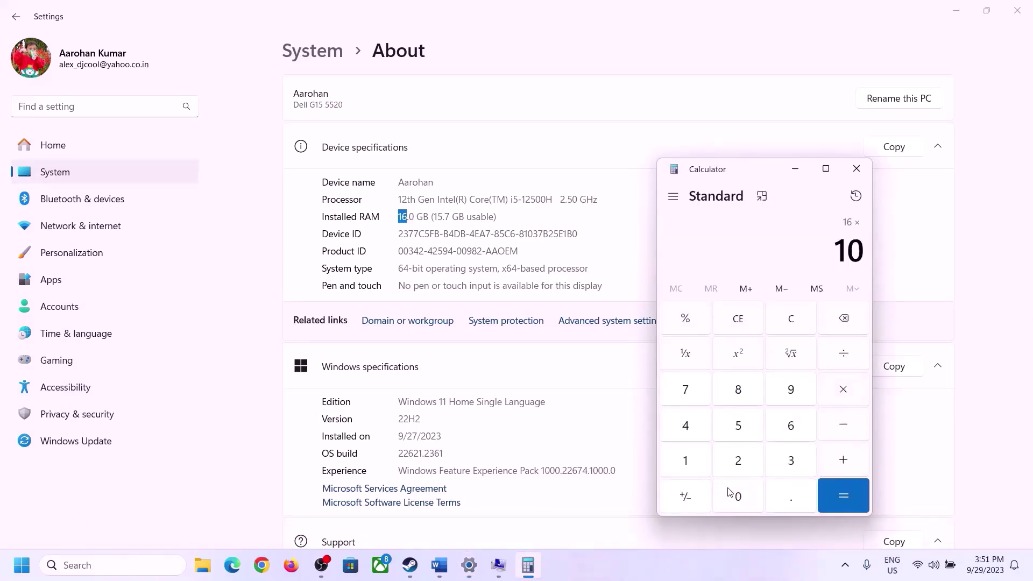
pyautogui.click(738, 460)
pyautogui.click(689, 428)
pyautogui.click(831, 503)
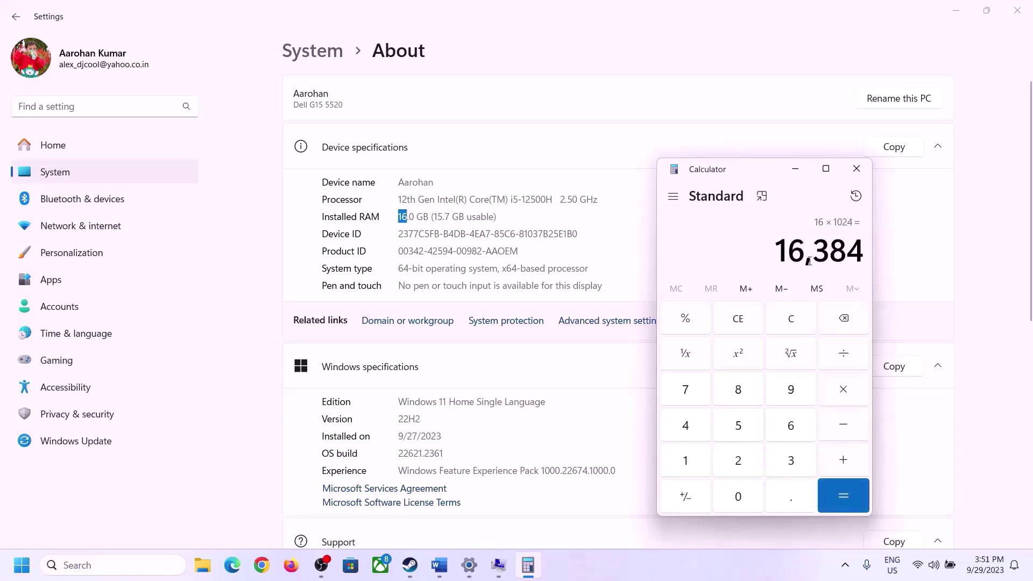
# Step: Check the maximum size formula in the document and multiply the 16384 MB of RAM by 3 in Calculator
pyautogui.click(440, 565)
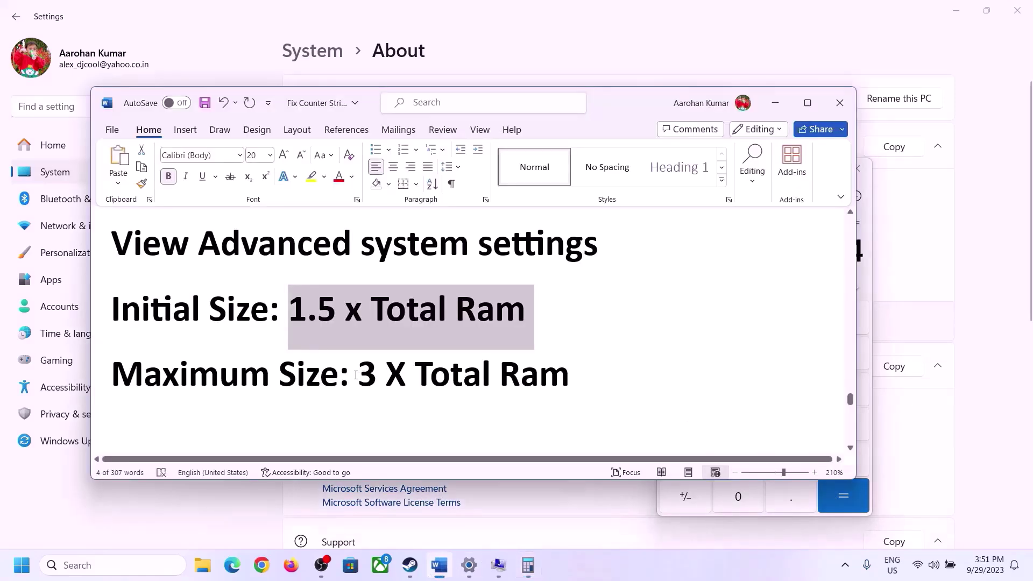
pyautogui.click(528, 565)
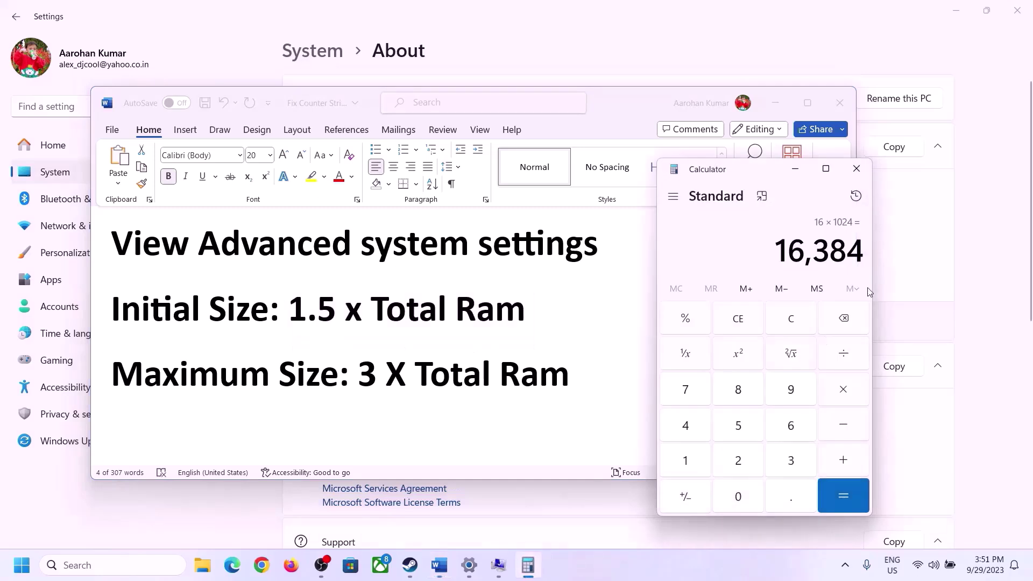
pyautogui.click(843, 392)
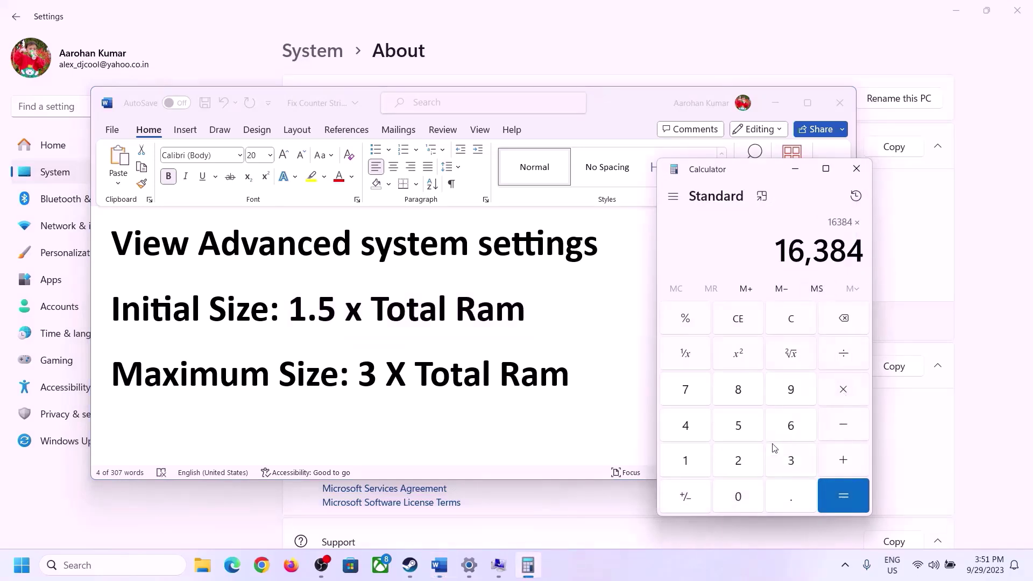
pyautogui.click(778, 462)
pyautogui.click(850, 494)
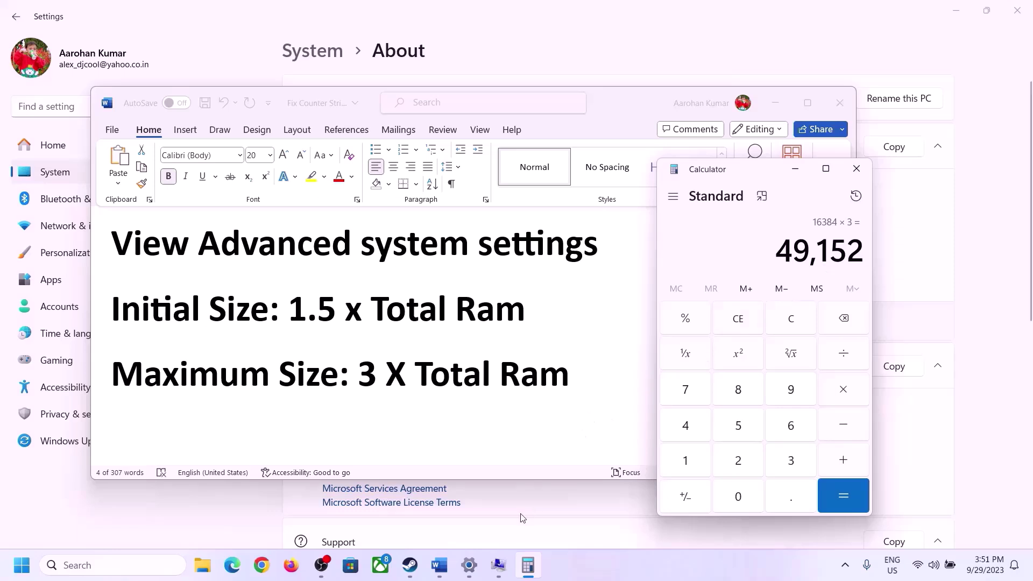
# Step: Set the maximum size of drive C's custom paging file to 49152 MB and apply the virtual memory settings
pyautogui.click(498, 565)
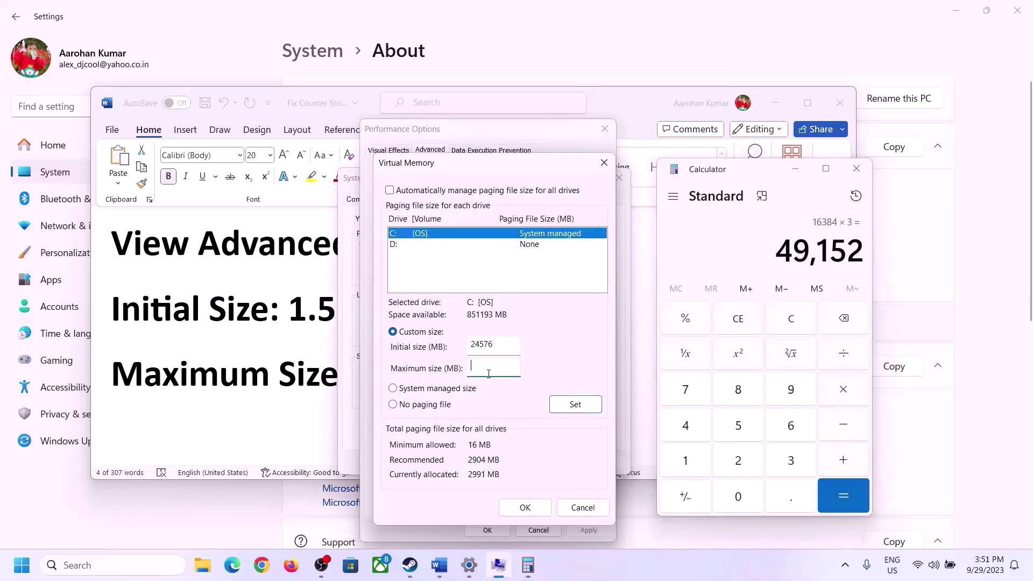
pyautogui.write('49152')
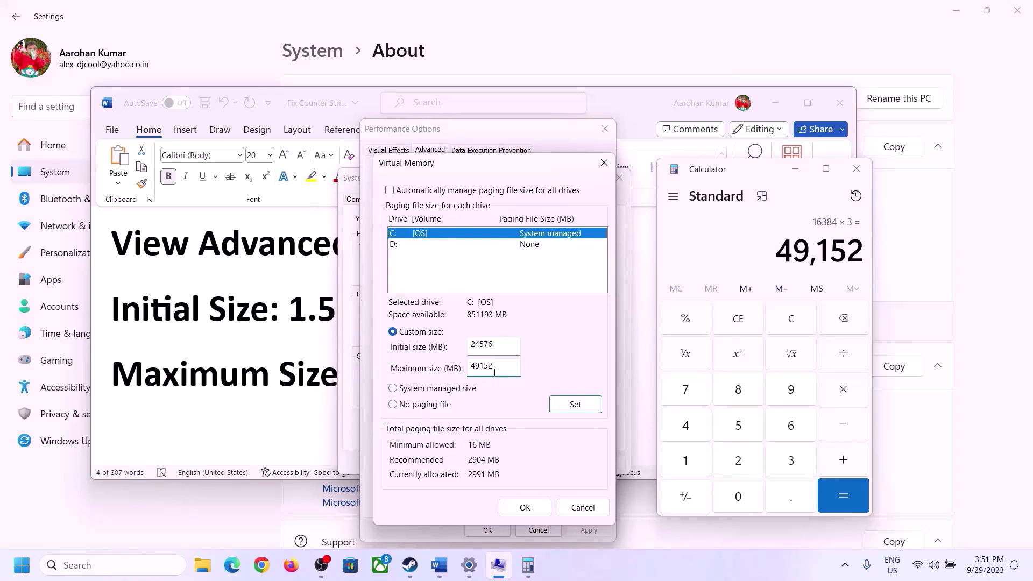
pyautogui.click(576, 404)
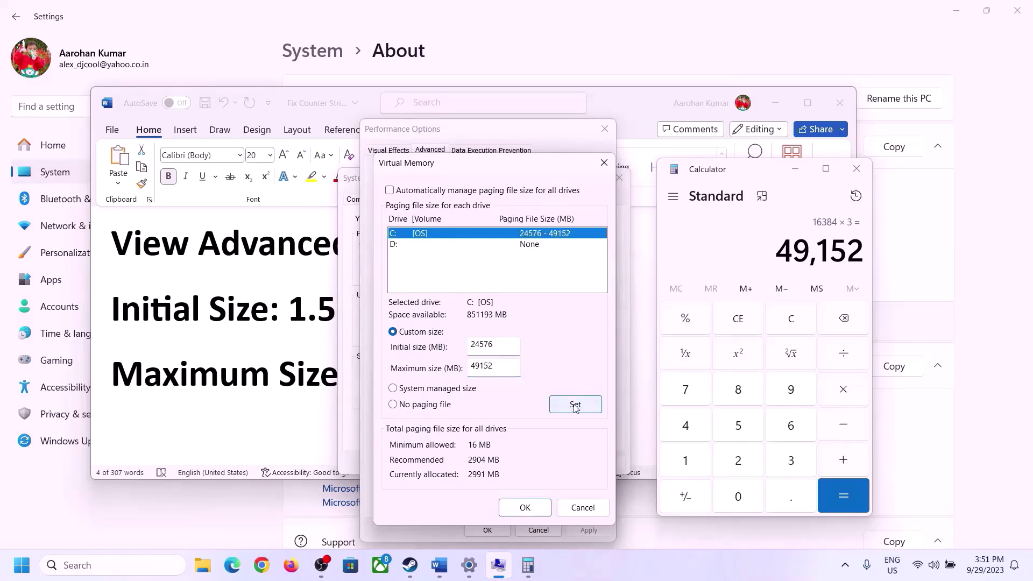
pyautogui.click(526, 507)
pyautogui.click(624, 330)
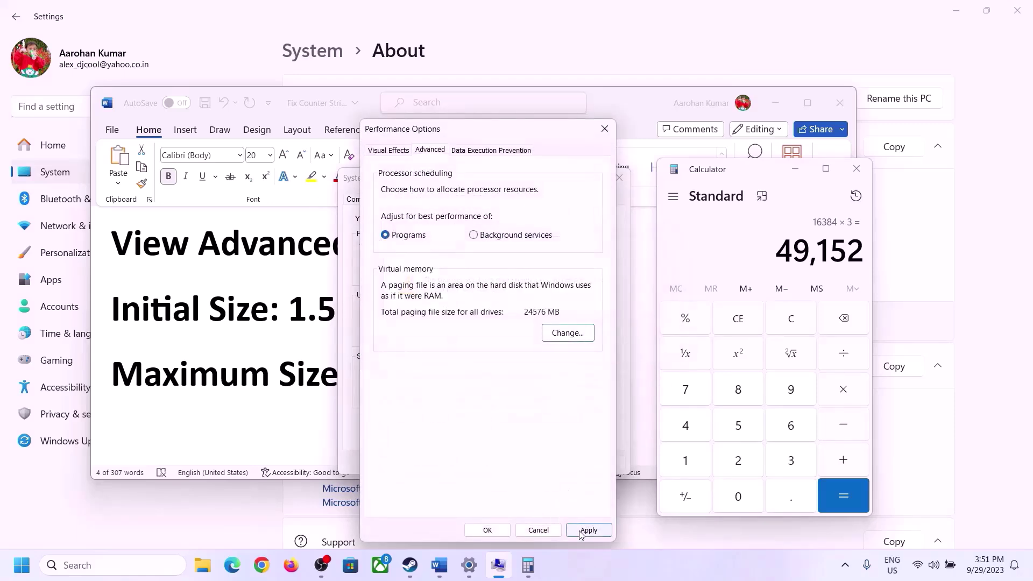
# Step: Accept the Performance Options and System Properties dialogs and dismiss the restart prompt without restarting
pyautogui.click(488, 531)
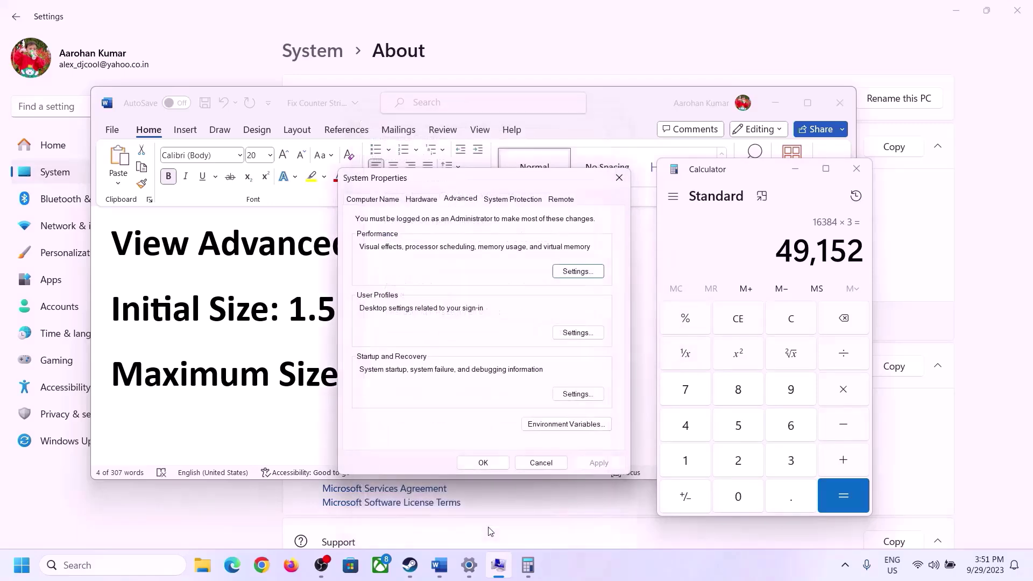
pyautogui.click(494, 461)
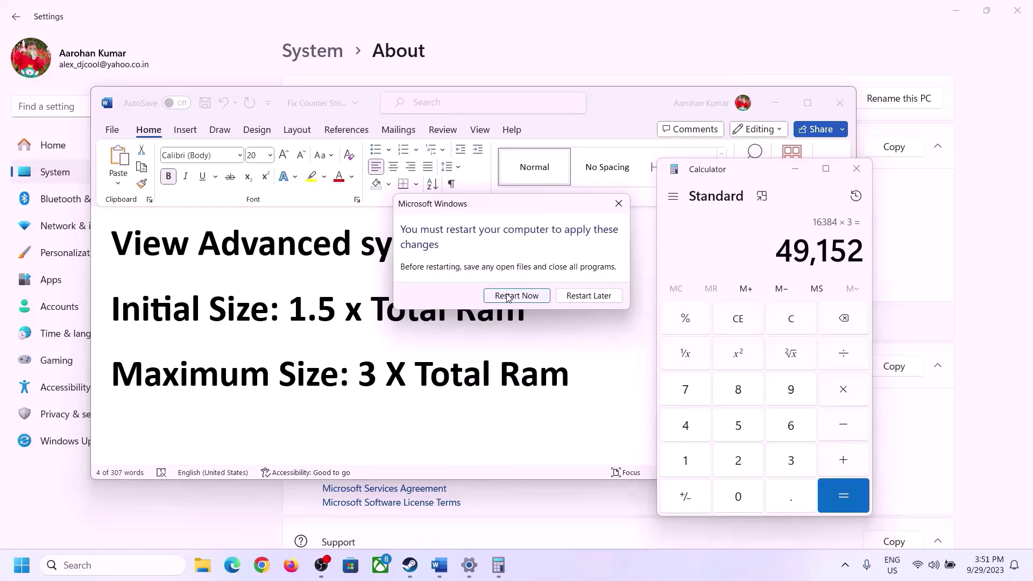
pyautogui.click(619, 204)
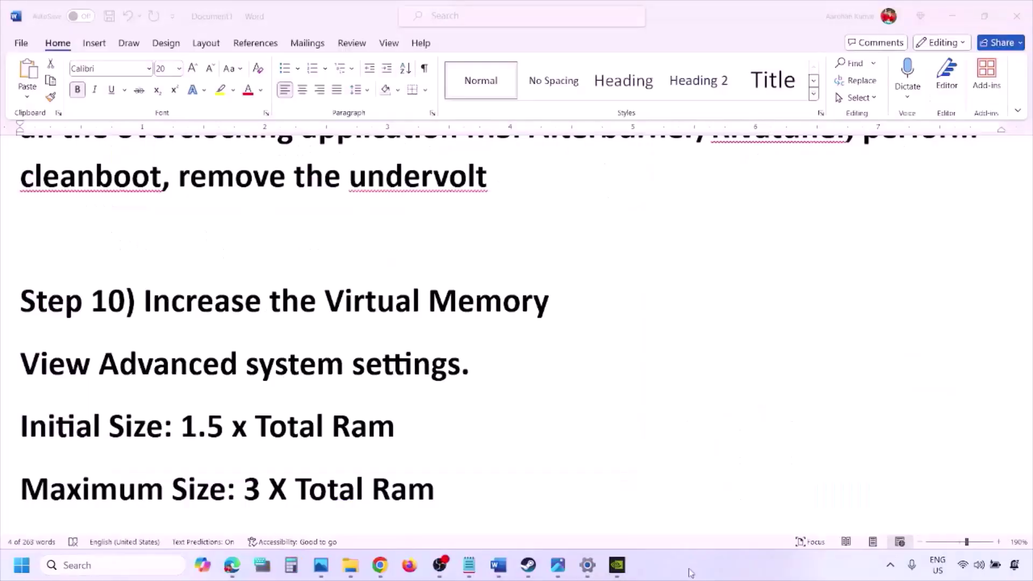
# Step: Review Step 11 on updating the BIOS in the Word troubleshooting document
pyautogui.scroll(-4, 355, 386)
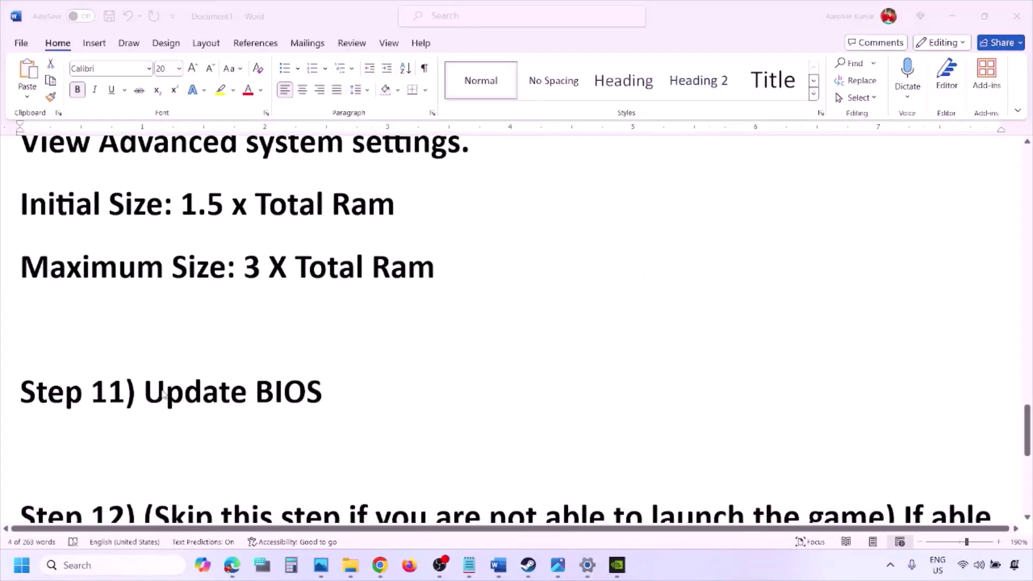
pyautogui.click(164, 395)
pyautogui.moveTo(143, 393); pyautogui.dragTo(349, 391)
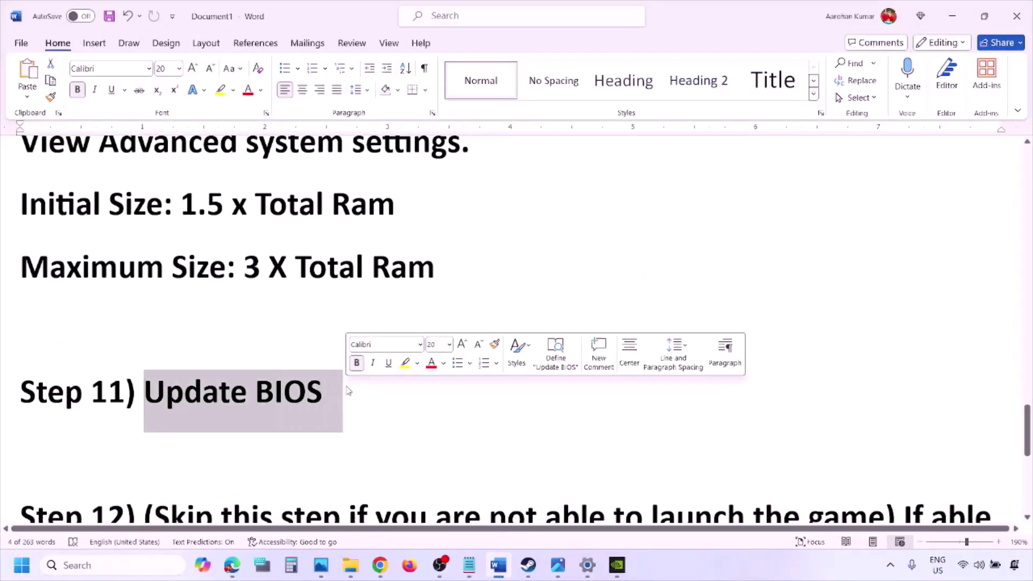
pyautogui.click(349, 392)
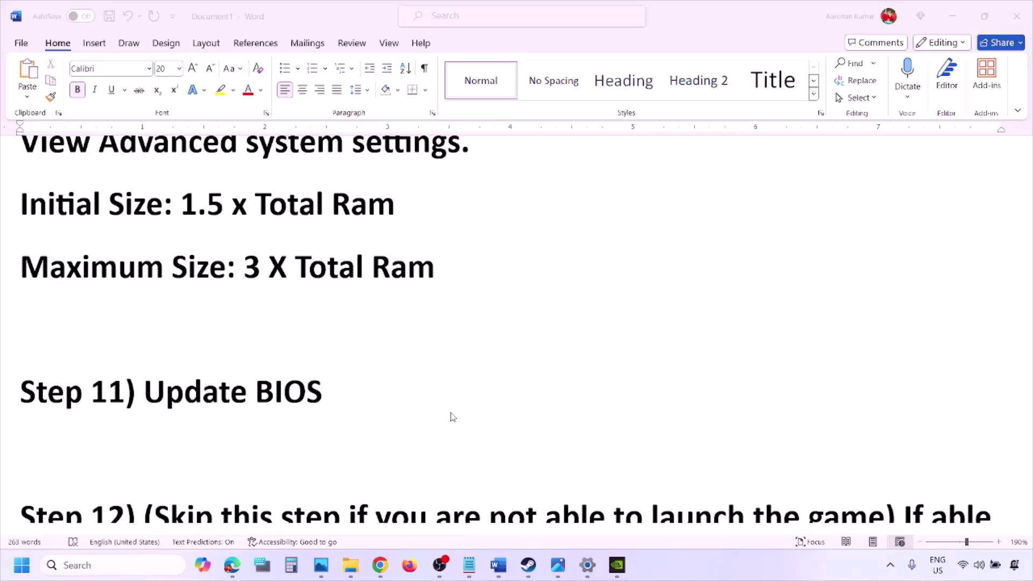
# Step: Review Step 12 on switching to Windowed mode and lowering the game's video settings and graphics preset
pyautogui.scroll(-3, 452, 417)
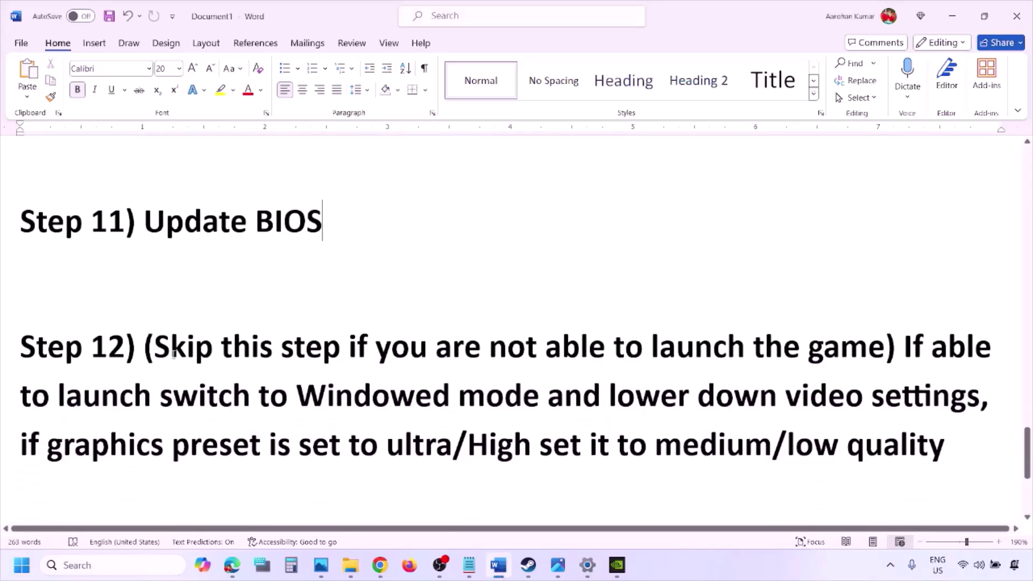
pyautogui.moveTo(154, 349); pyautogui.dragTo(984, 397)
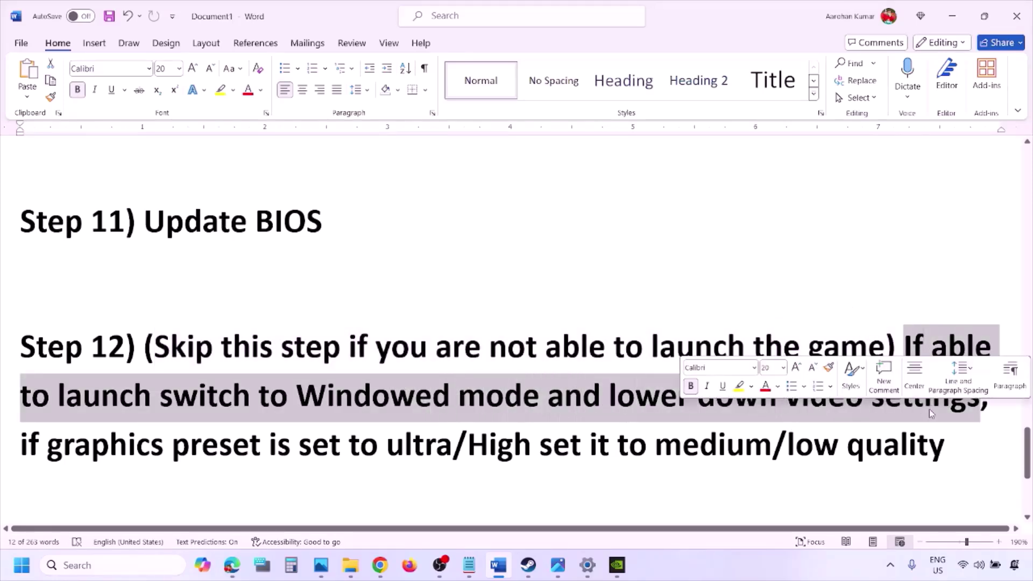
pyautogui.moveTo(47, 450); pyautogui.dragTo(588, 454)
pyautogui.click(627, 455)
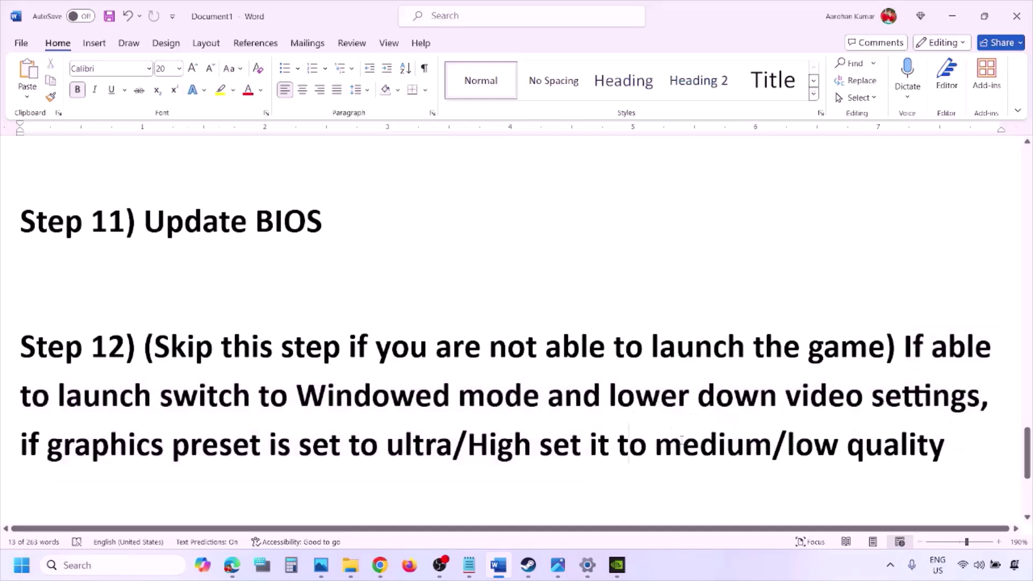
pyautogui.moveTo(686, 439); pyautogui.dragTo(873, 437)
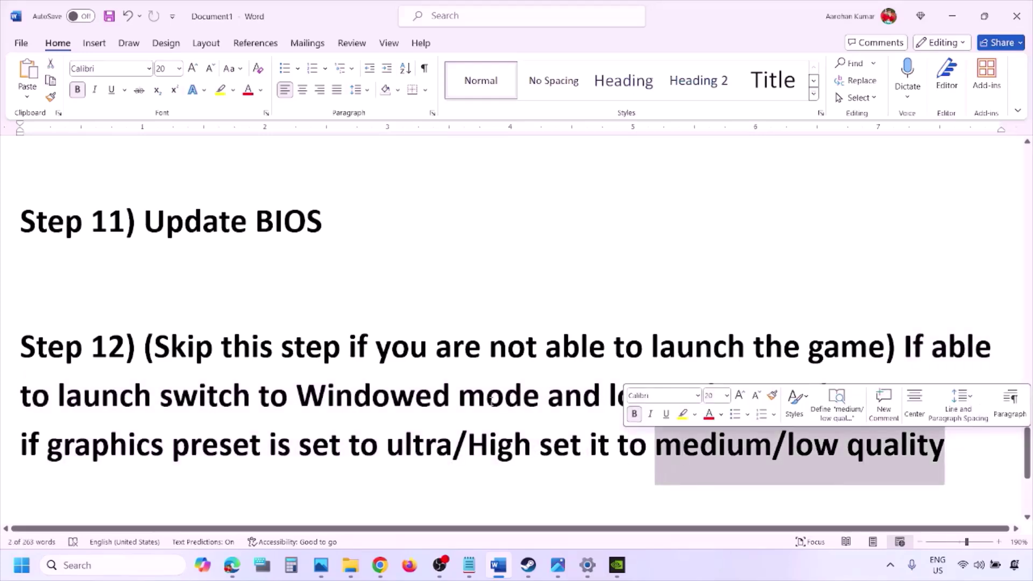
pyautogui.click(488, 398)
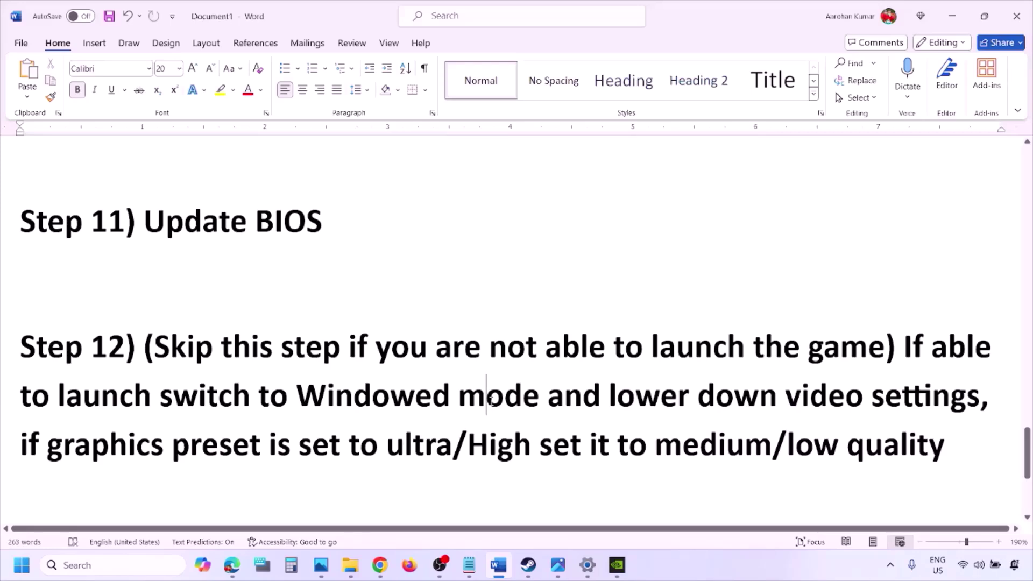